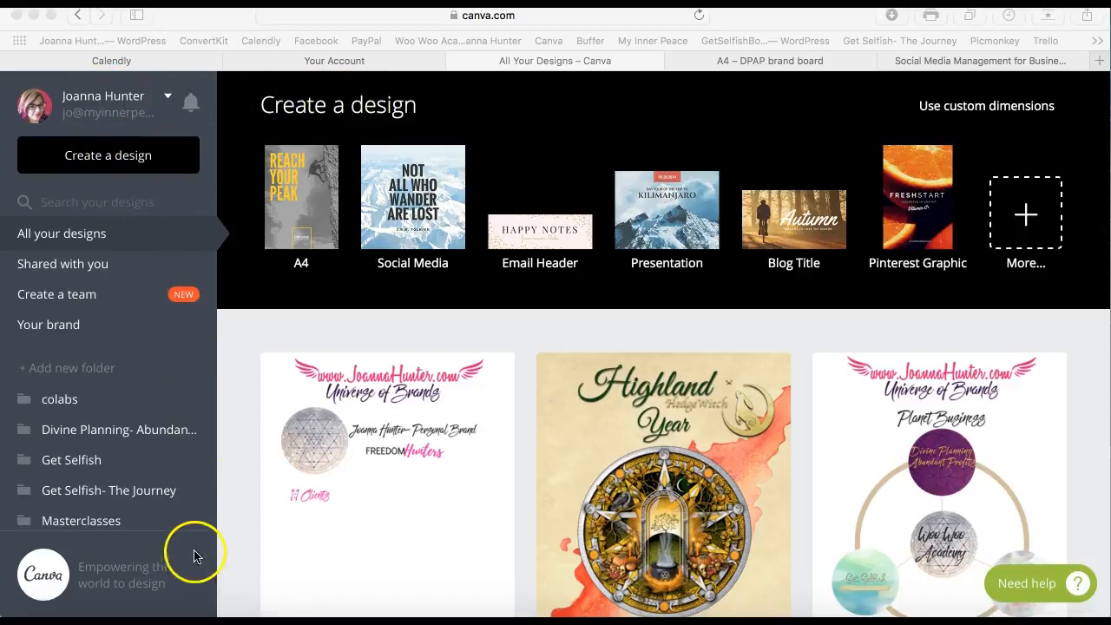
{"action": "left_click", "coordinate": [410, 320]}
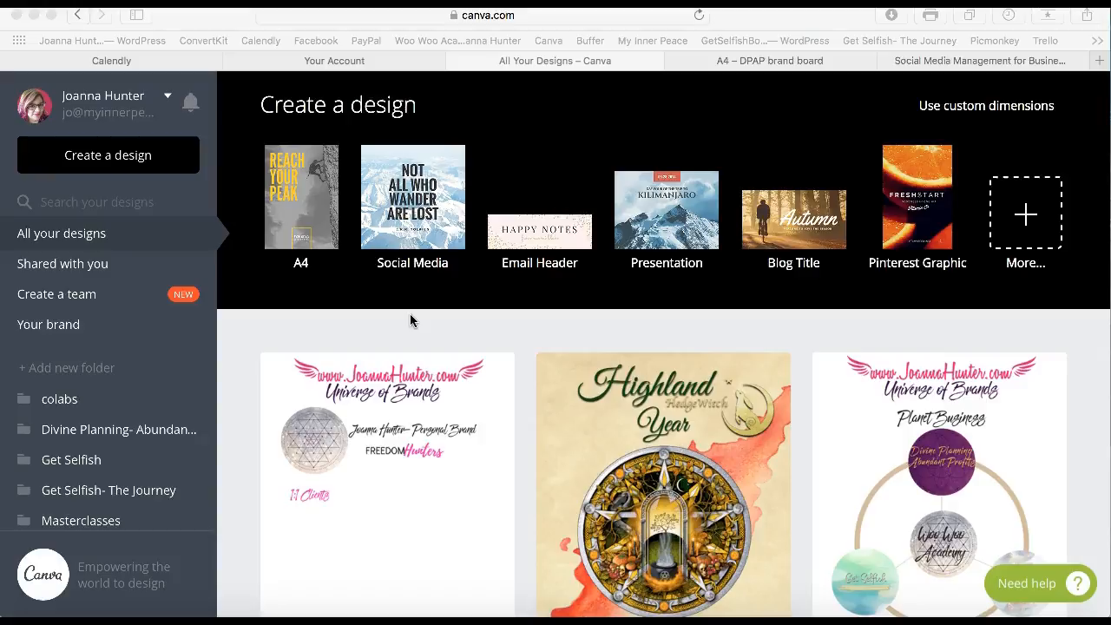
{"action": "left_click", "coordinate": [415, 302]}
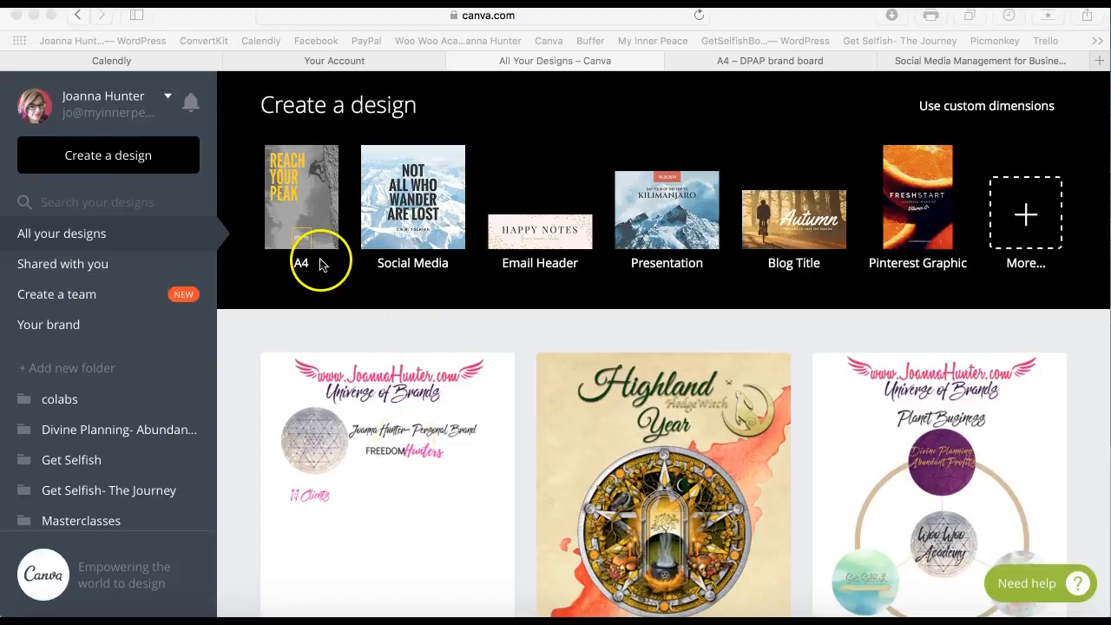
Step: Look through the gallery of existing designs to review the brand boards, social media graphics, banners and course documents
{"action": "scroll", "coordinate": [547, 469], "scroll_direction": "down", "scroll_amount": 6}
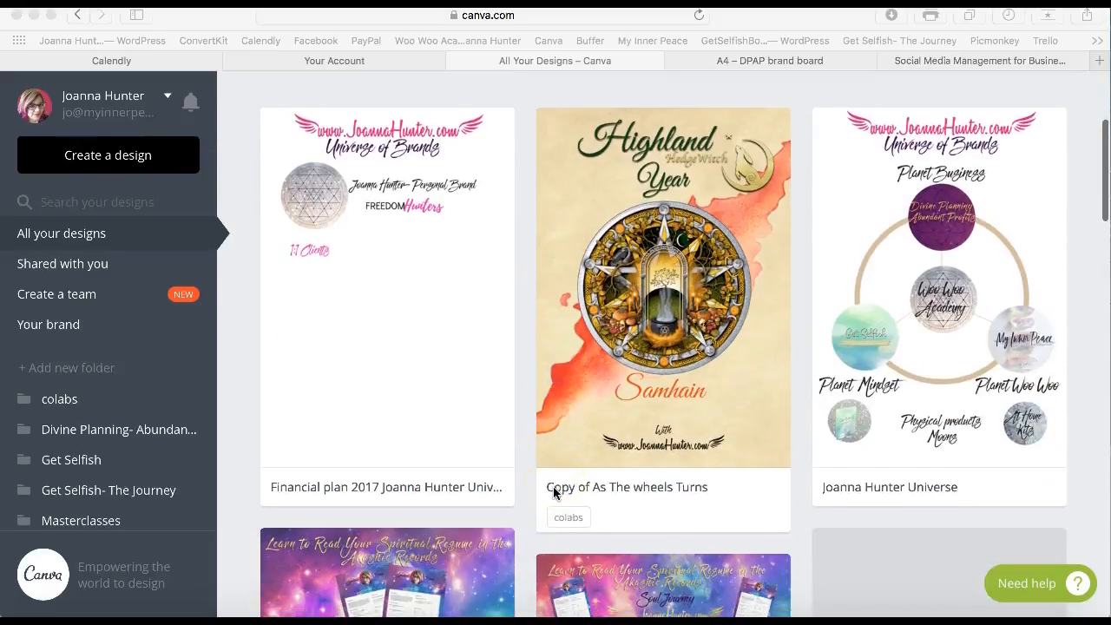
{"action": "scroll", "coordinate": [553, 492], "scroll_direction": "down", "scroll_amount": 10}
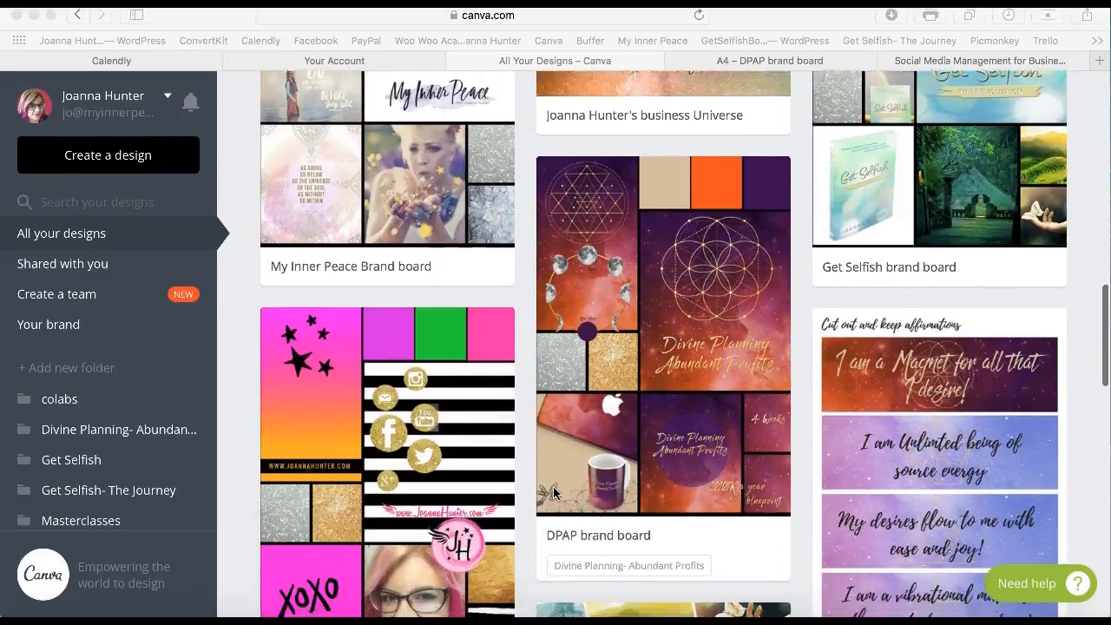
{"action": "scroll", "coordinate": [553, 486], "scroll_direction": "down", "scroll_amount": 10}
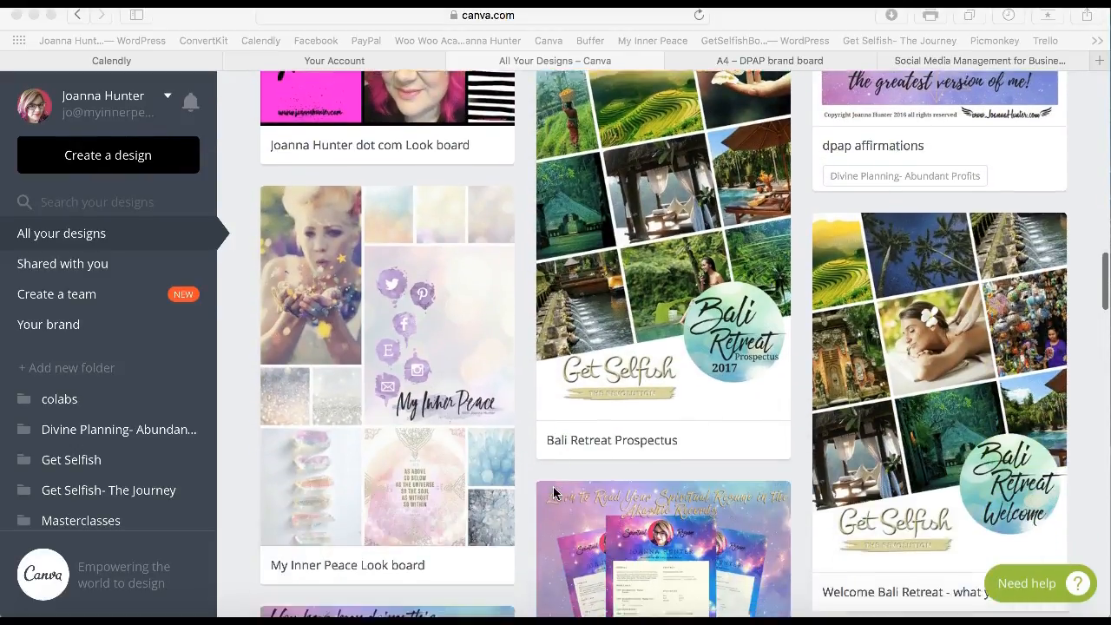
{"action": "scroll", "coordinate": [553, 486], "scroll_direction": "down", "scroll_amount": 3}
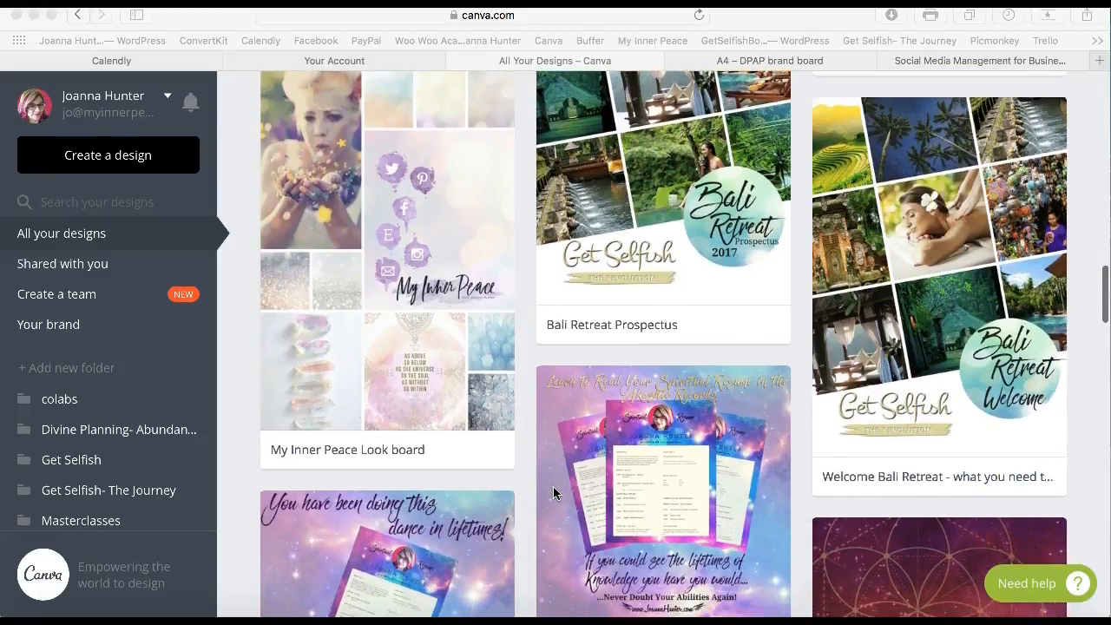
{"action": "scroll", "coordinate": [553, 487], "scroll_direction": "down", "scroll_amount": 8}
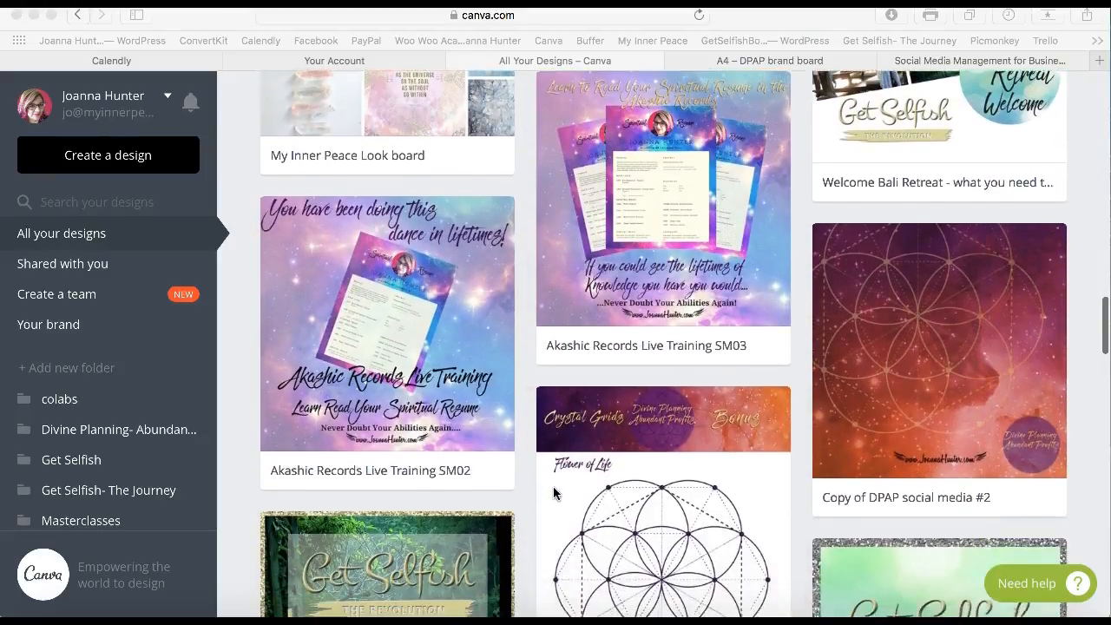
{"action": "scroll", "coordinate": [553, 486], "scroll_direction": "down", "scroll_amount": 20}
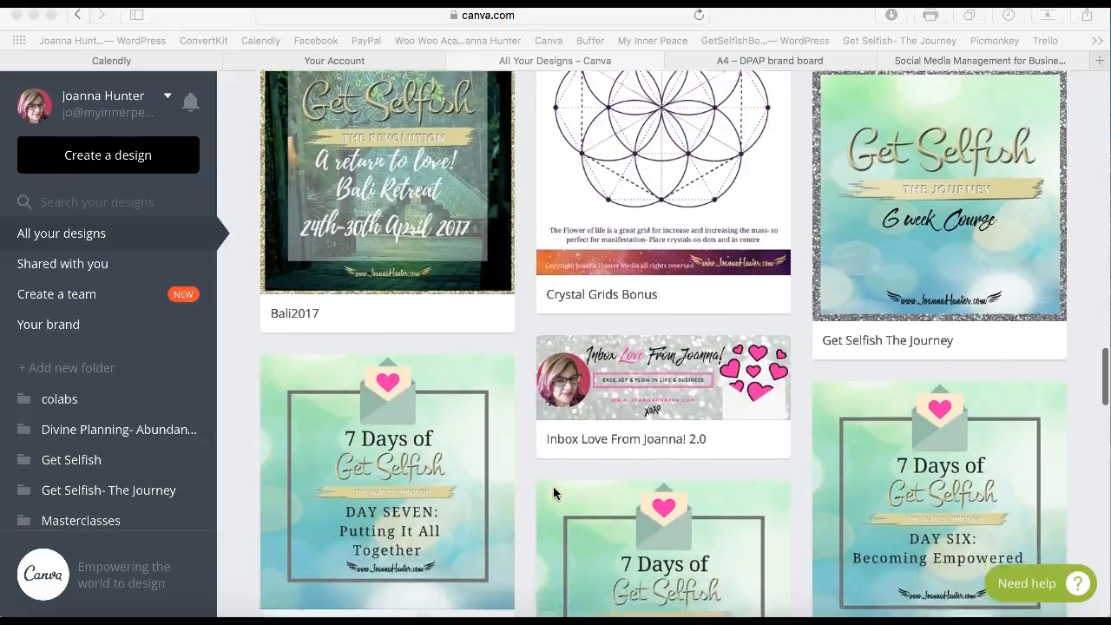
{"action": "scroll", "coordinate": [553, 492], "scroll_direction": "down", "scroll_amount": 18}
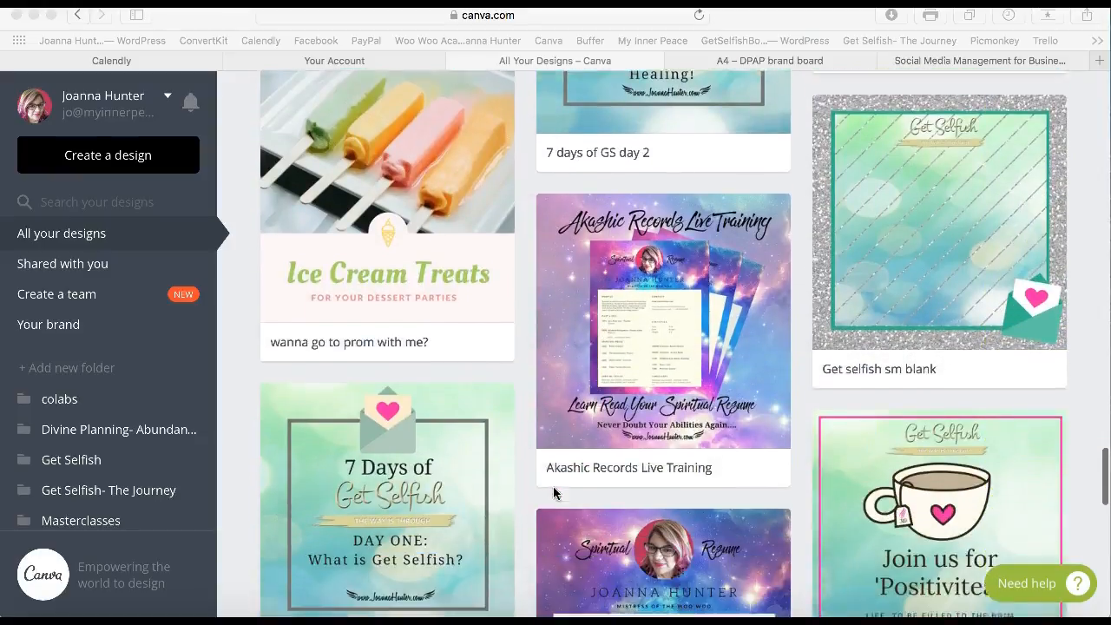
{"action": "scroll", "coordinate": [553, 493], "scroll_direction": "down", "scroll_amount": 20}
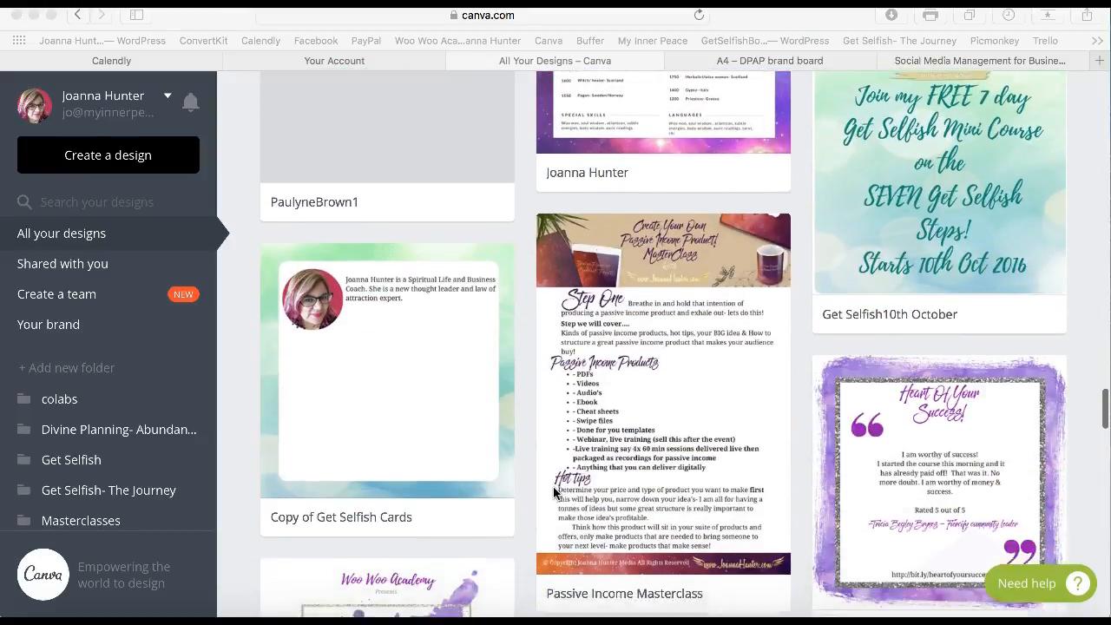
{"action": "scroll", "coordinate": [553, 492], "scroll_direction": "down", "scroll_amount": 13}
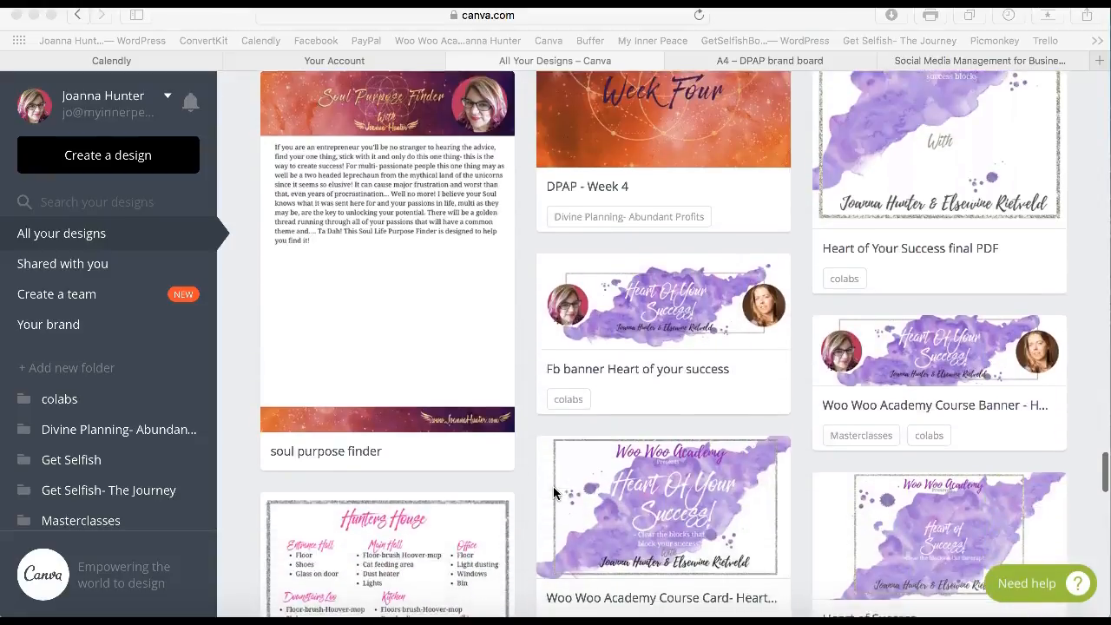
{"action": "scroll", "coordinate": [553, 492], "scroll_direction": "down", "scroll_amount": 16}
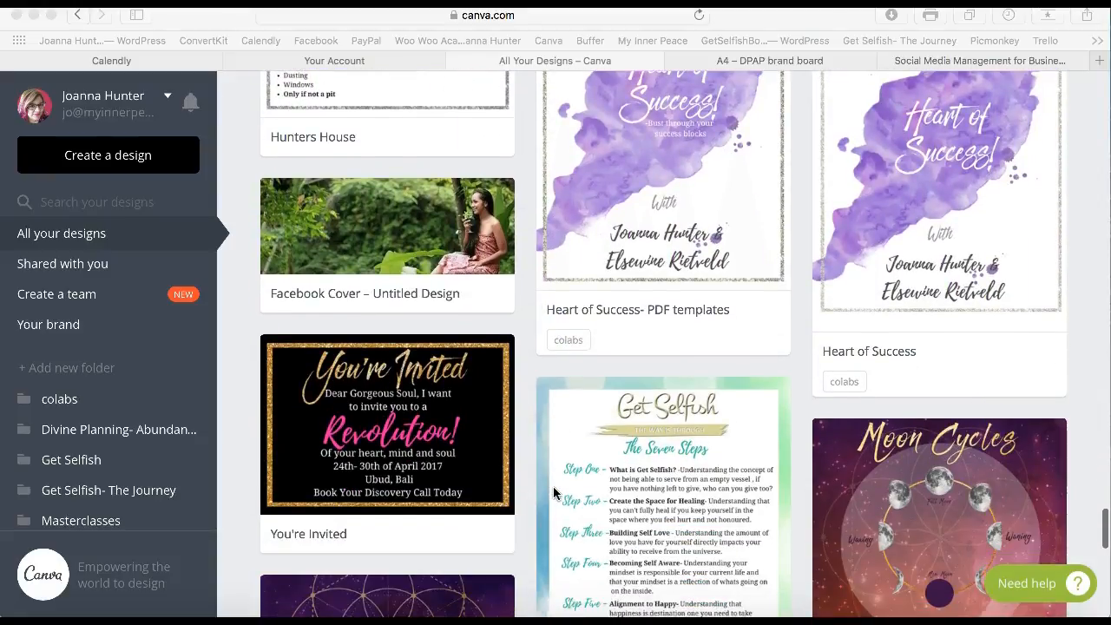
{"action": "scroll", "coordinate": [553, 492], "scroll_direction": "down", "scroll_amount": 17}
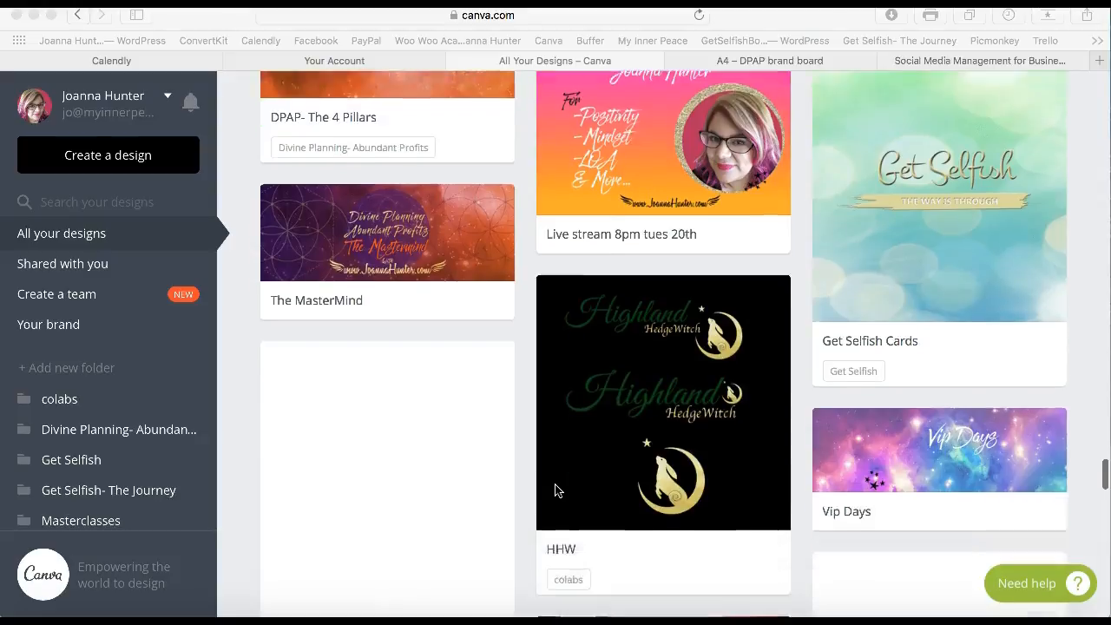
{"action": "scroll", "coordinate": [556, 491], "scroll_direction": "down", "scroll_amount": 13}
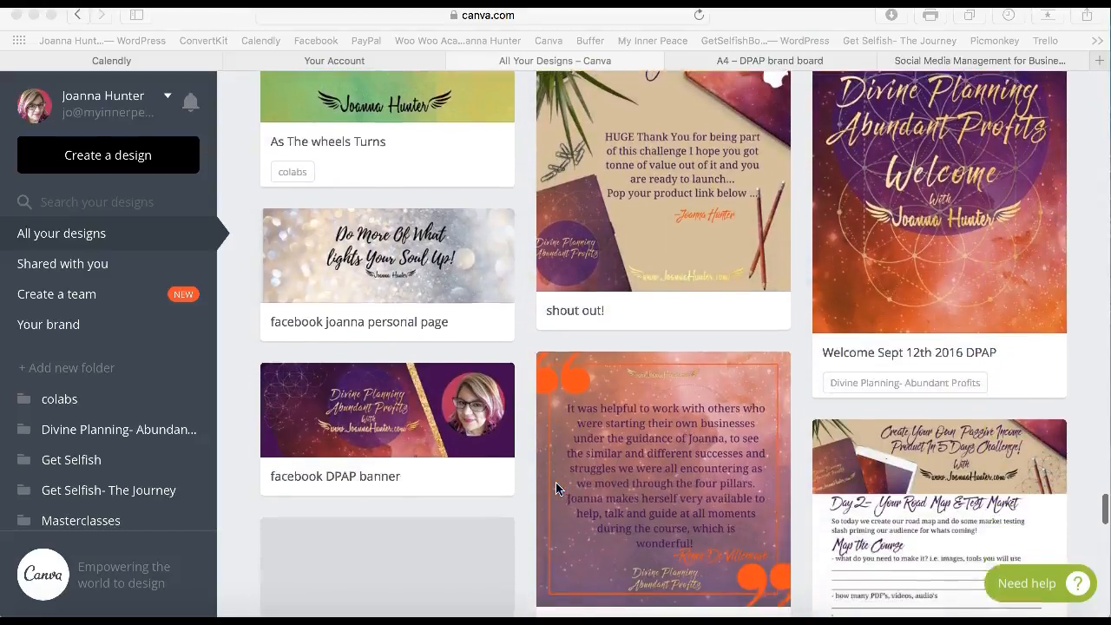
{"action": "scroll", "coordinate": [556, 488], "scroll_direction": "down", "scroll_amount": 20}
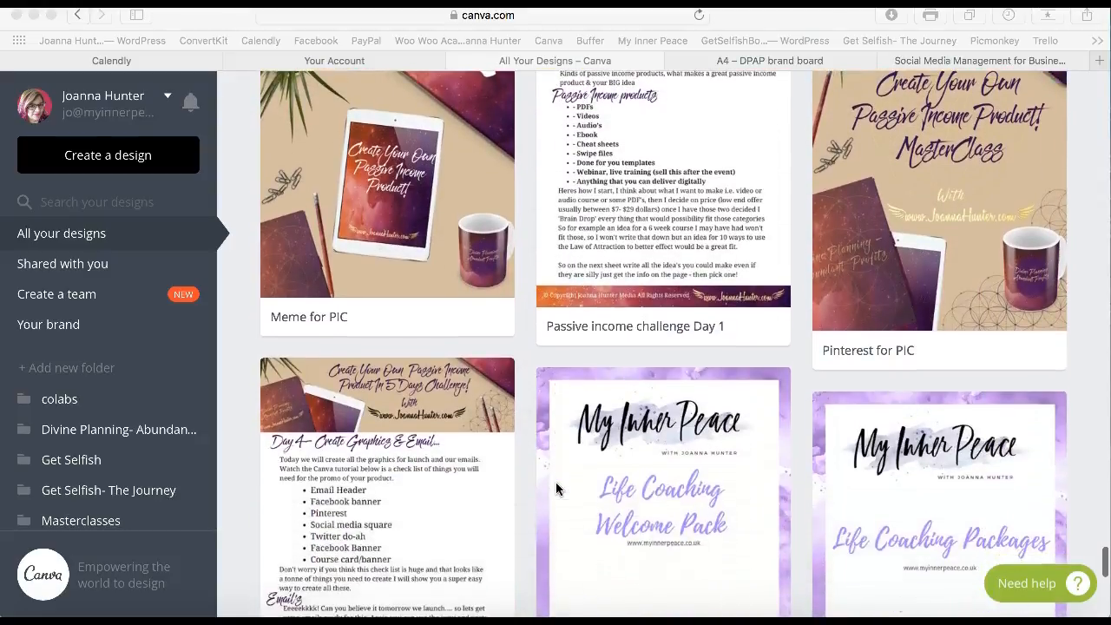
{"action": "scroll", "coordinate": [556, 488], "scroll_direction": "down", "scroll_amount": 14}
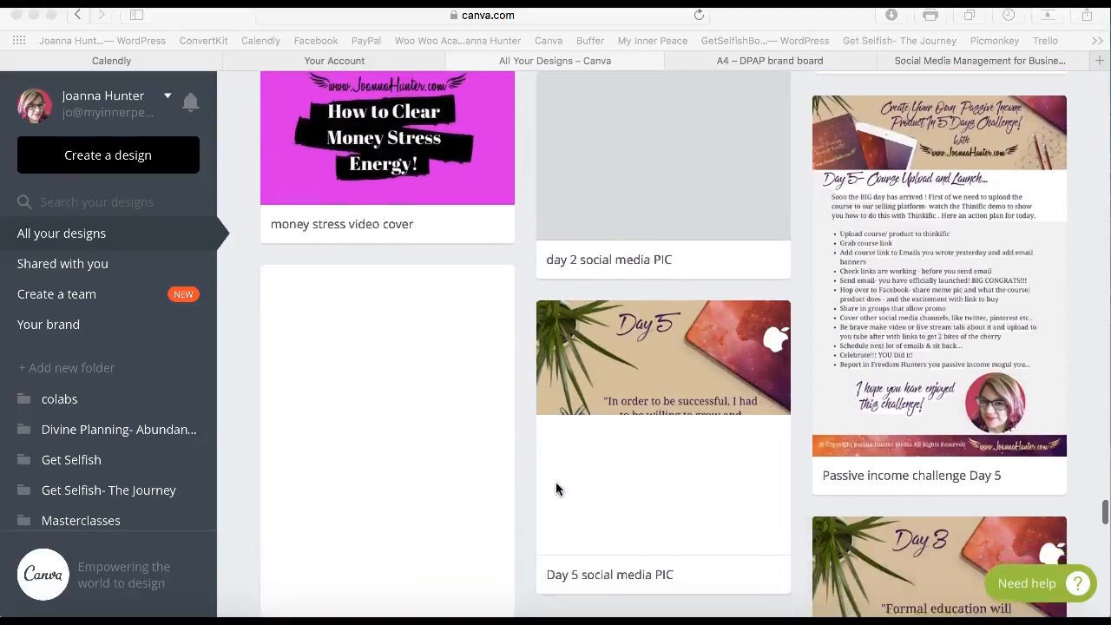
{"action": "scroll", "coordinate": [556, 488], "scroll_direction": "down", "scroll_amount": 1}
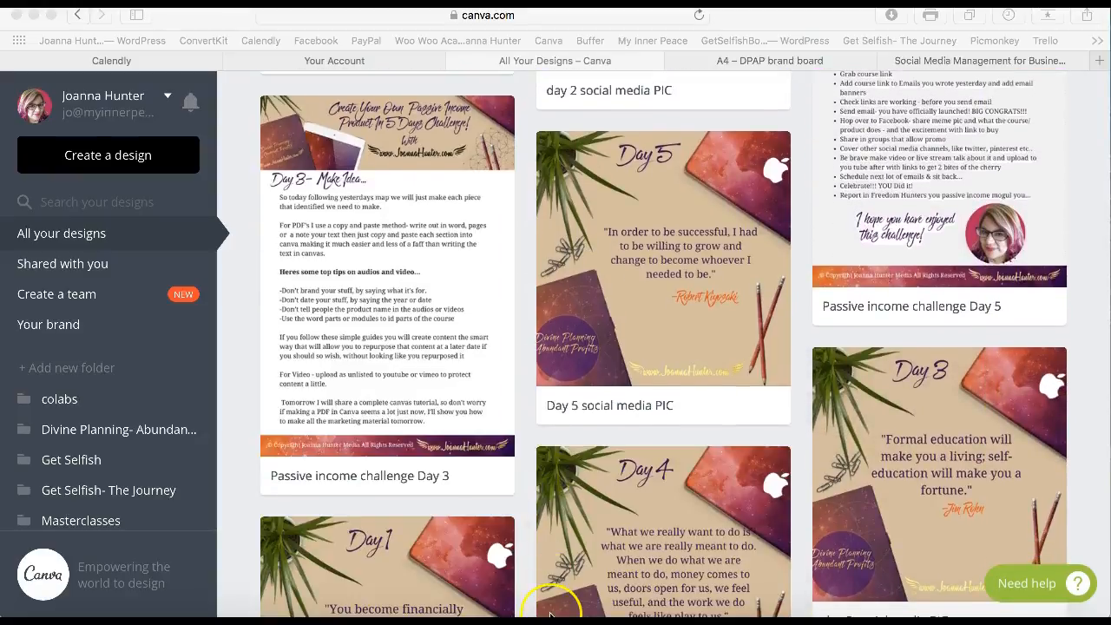
{"action": "scroll", "coordinate": [550, 614], "scroll_direction": "up", "scroll_amount": 20}
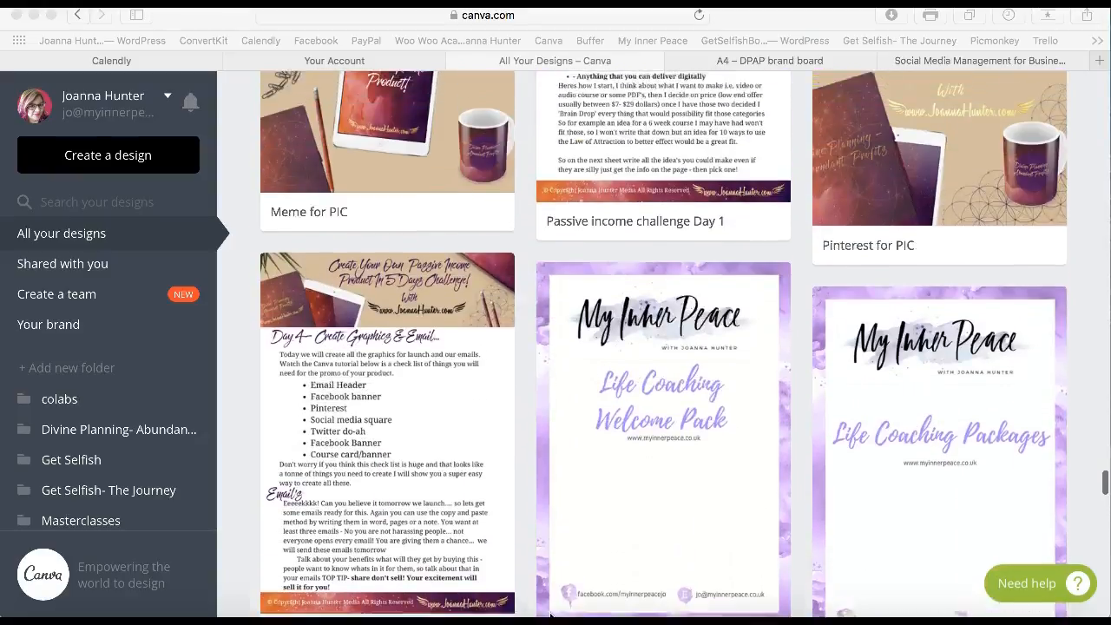
{"action": "scroll", "coordinate": [549, 614], "scroll_direction": "up", "scroll_amount": 20}
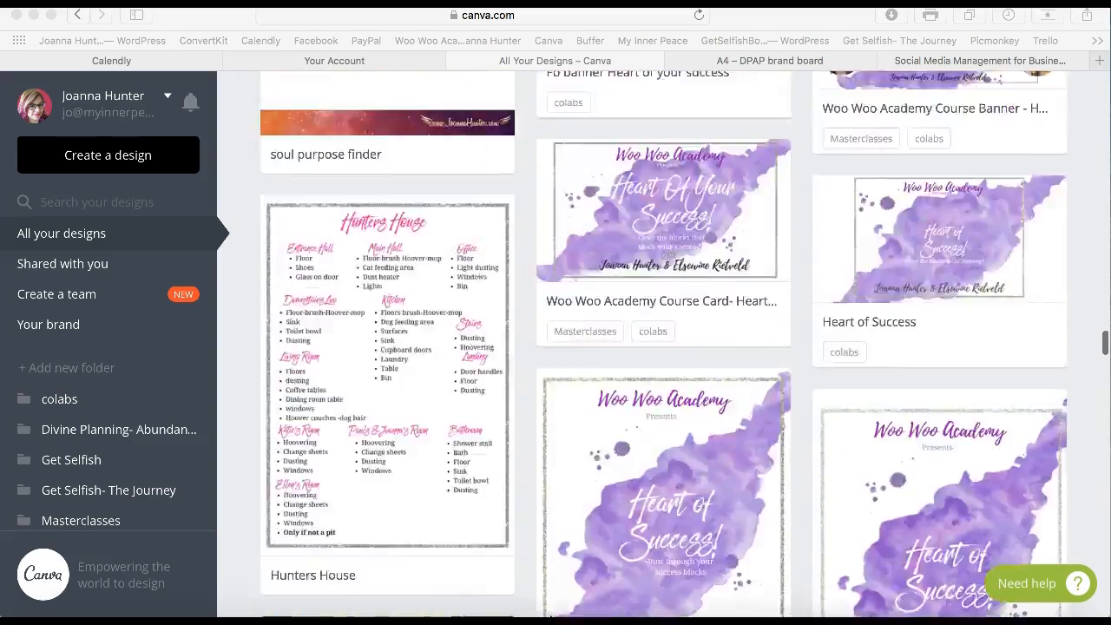
{"action": "scroll", "coordinate": [550, 614], "scroll_direction": "up", "scroll_amount": 20}
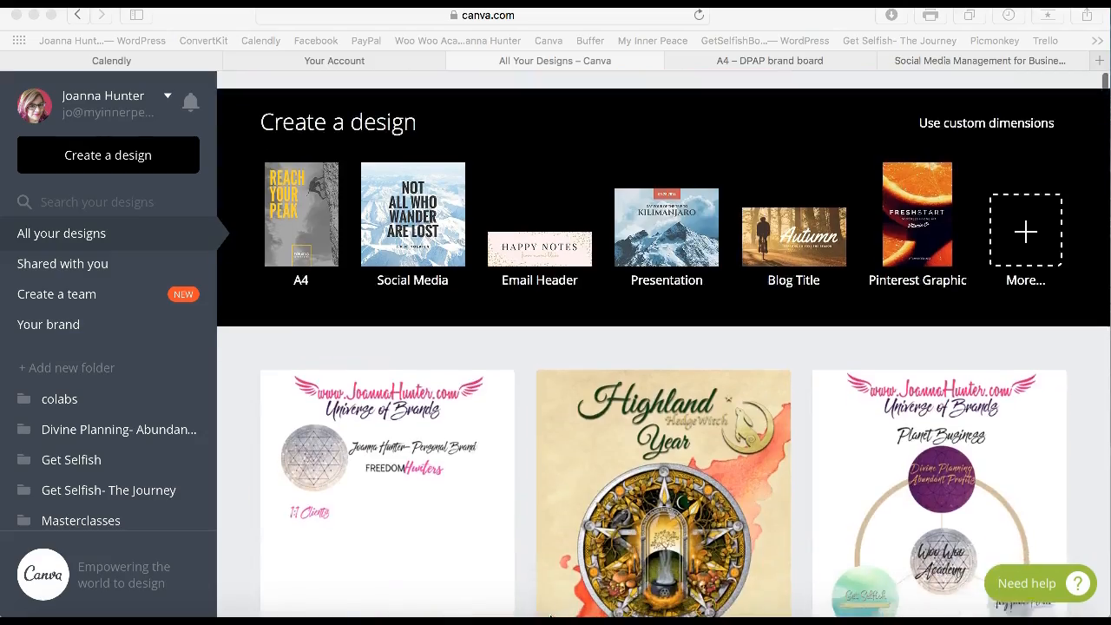
{"action": "scroll", "coordinate": [521, 606], "scroll_direction": "down", "scroll_amount": 12}
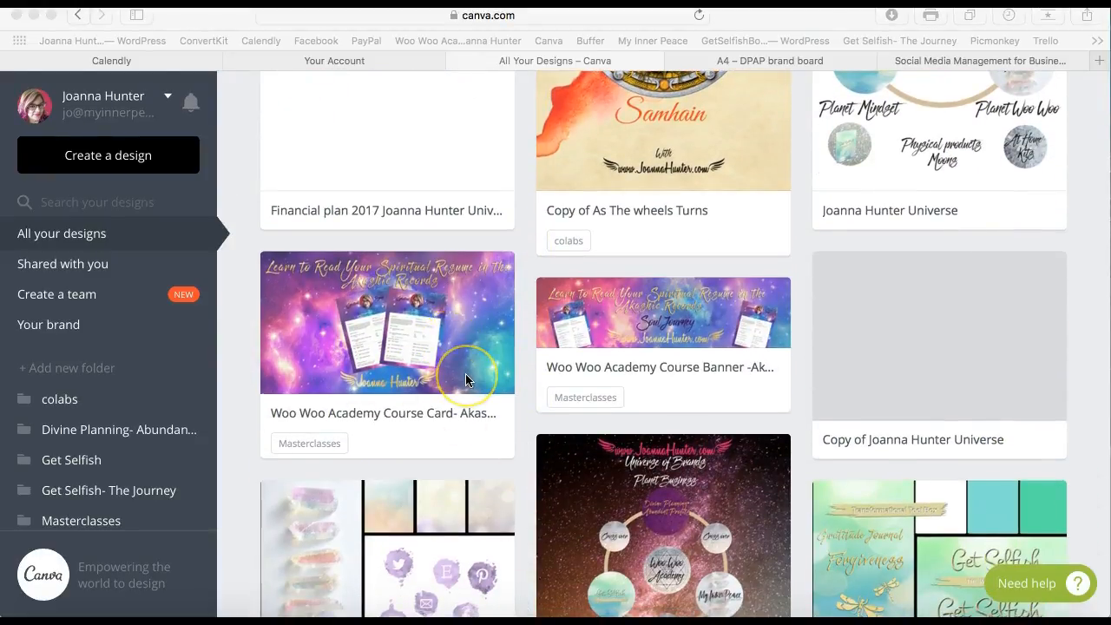
Step: Create a new blank design using the 800px × 800px Social Media format
{"action": "scroll", "coordinate": [465, 380], "scroll_direction": "up", "scroll_amount": 10}
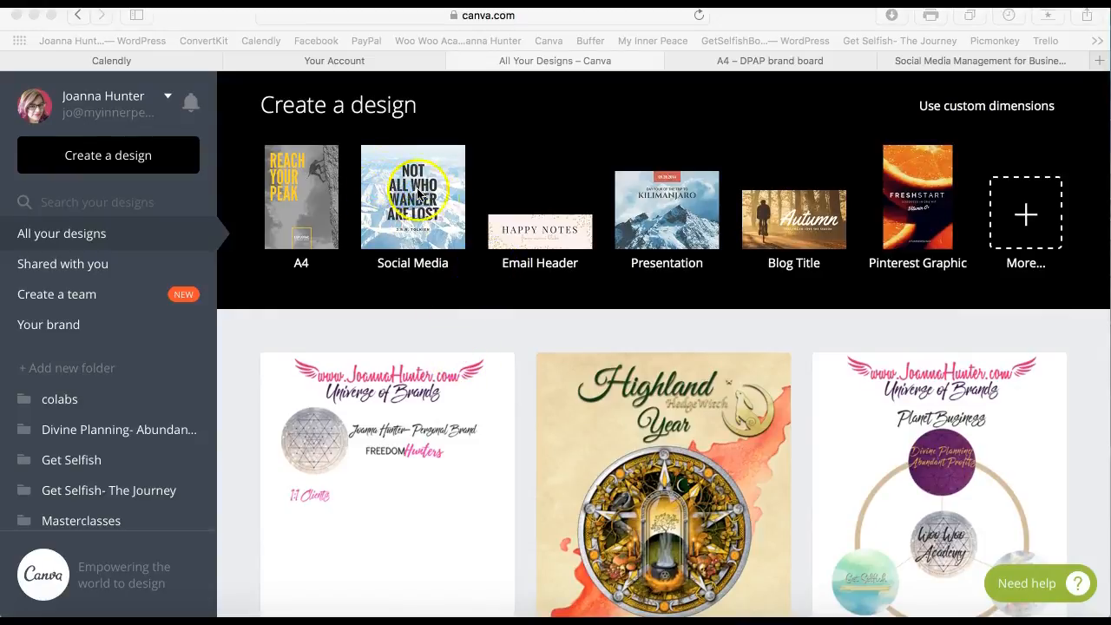
{"action": "left_click", "coordinate": [414, 243]}
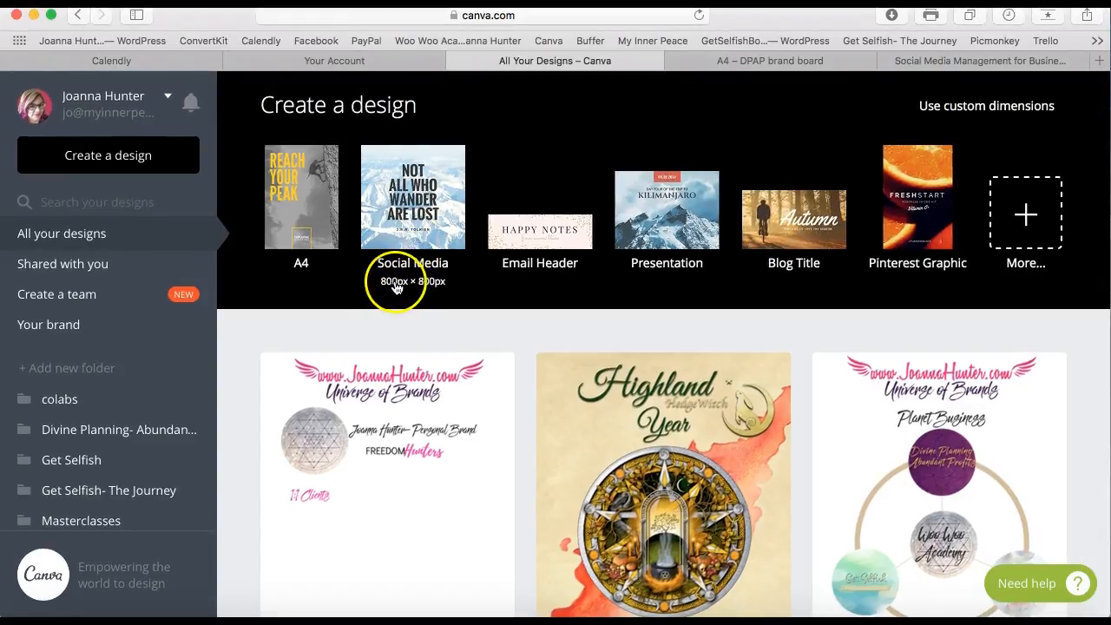
{"action": "left_click", "coordinate": [432, 224]}
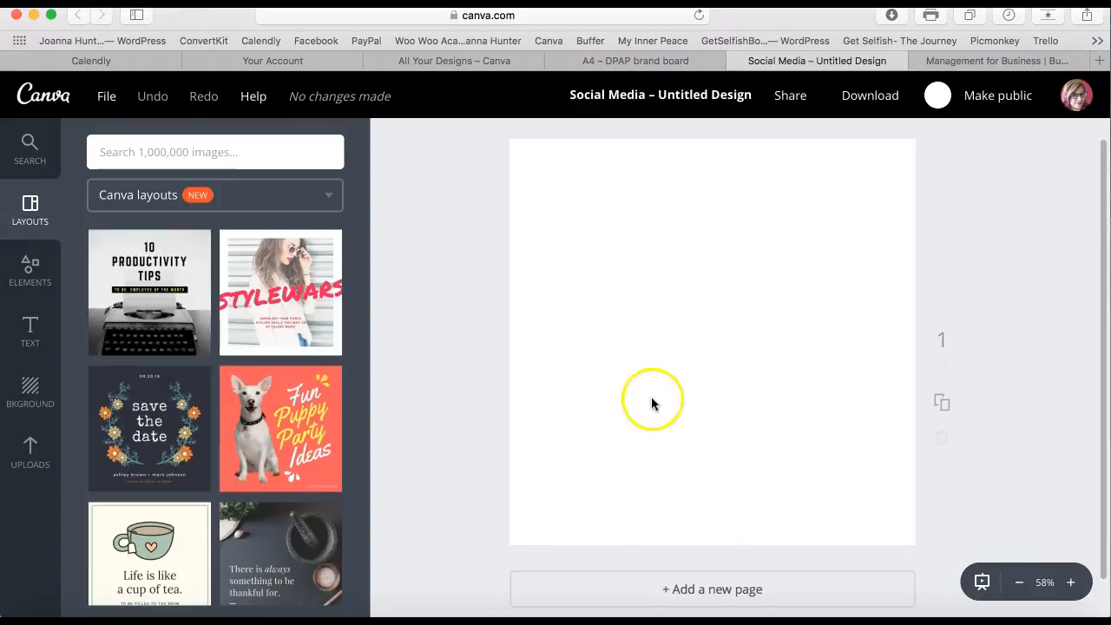
Step: Browse the Canva layouts for the social media design, examining the template styles and which ones are free or paid
{"action": "scroll", "coordinate": [266, 526], "scroll_direction": "down", "scroll_amount": 8}
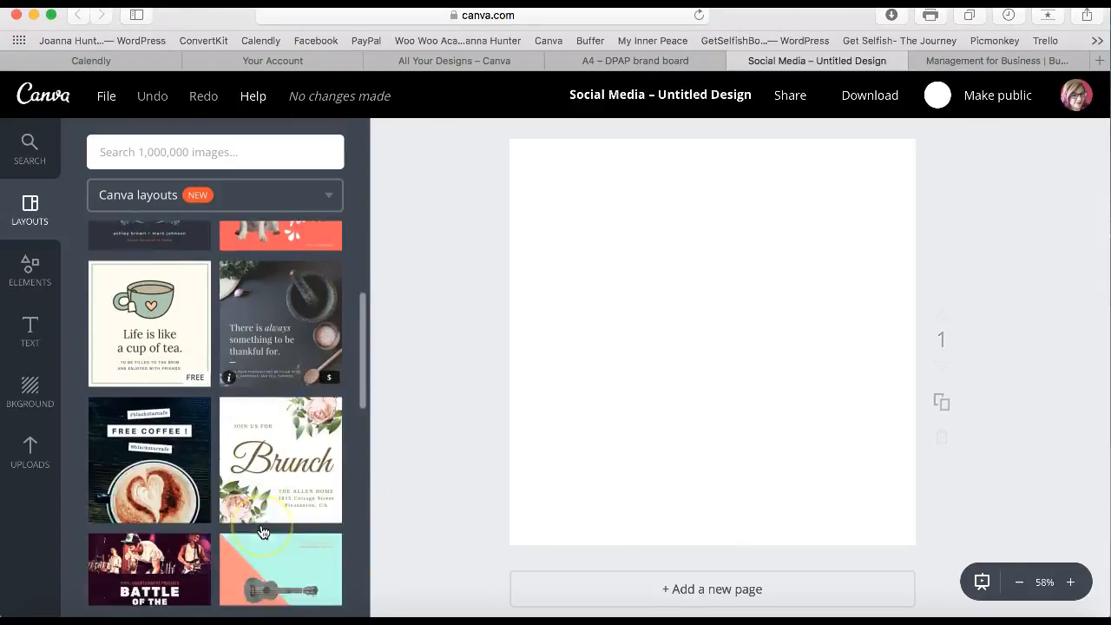
{"action": "scroll", "coordinate": [263, 532], "scroll_direction": "down", "scroll_amount": 10}
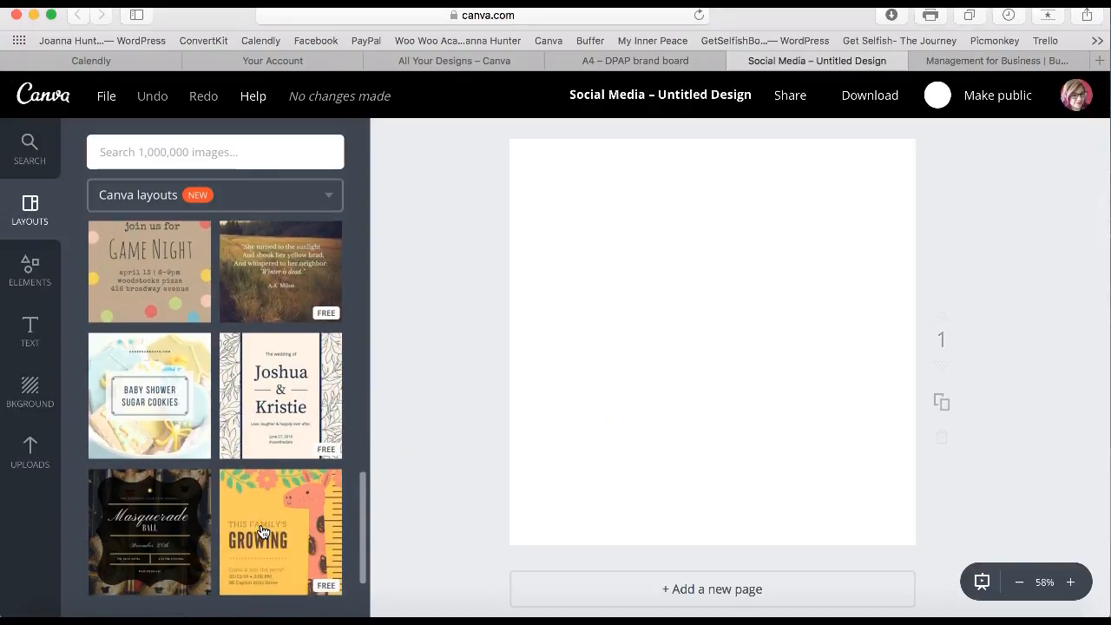
{"action": "scroll", "coordinate": [263, 532], "scroll_direction": "down", "scroll_amount": 6}
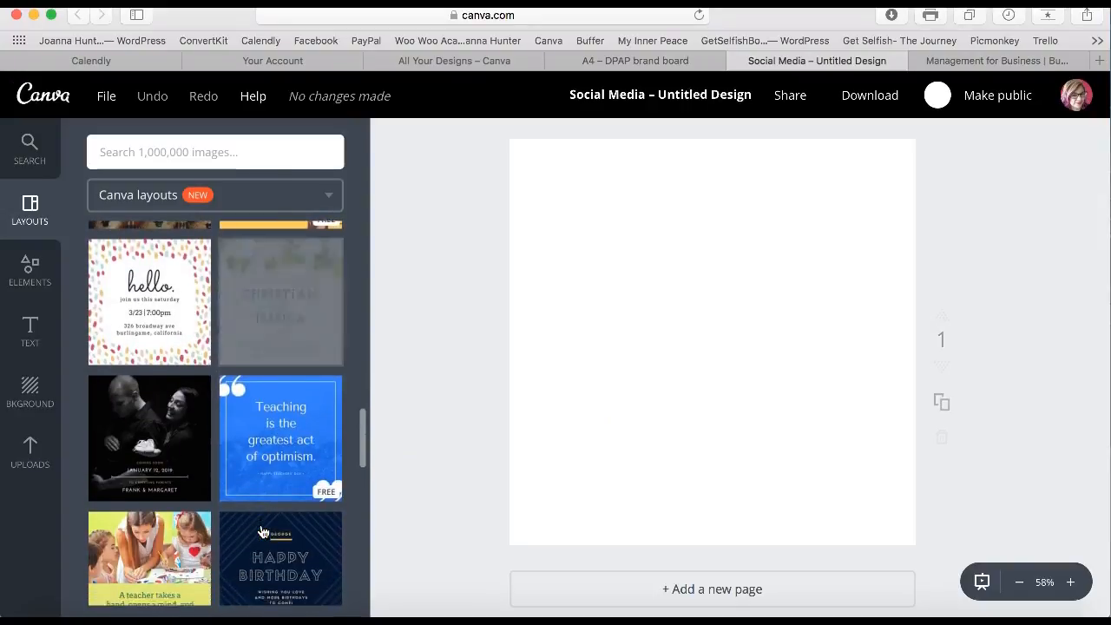
{"action": "scroll", "coordinate": [261, 530], "scroll_direction": "down", "scroll_amount": 1}
{"action": "left_click", "coordinate": [161, 269]}
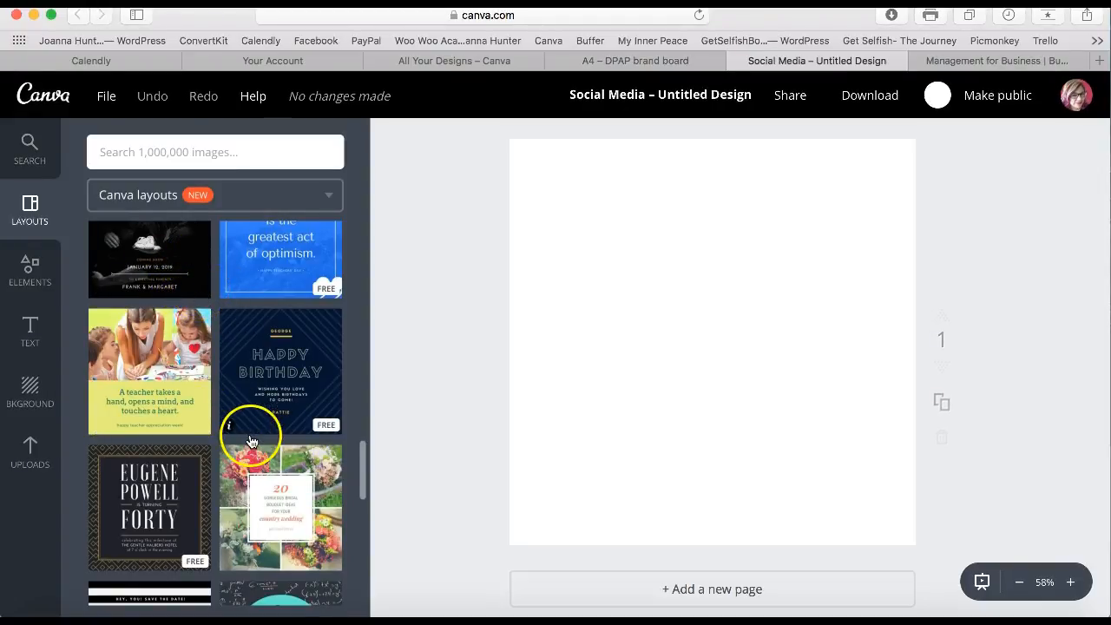
{"action": "scroll", "coordinate": [285, 397], "scroll_direction": "up", "scroll_amount": 3}
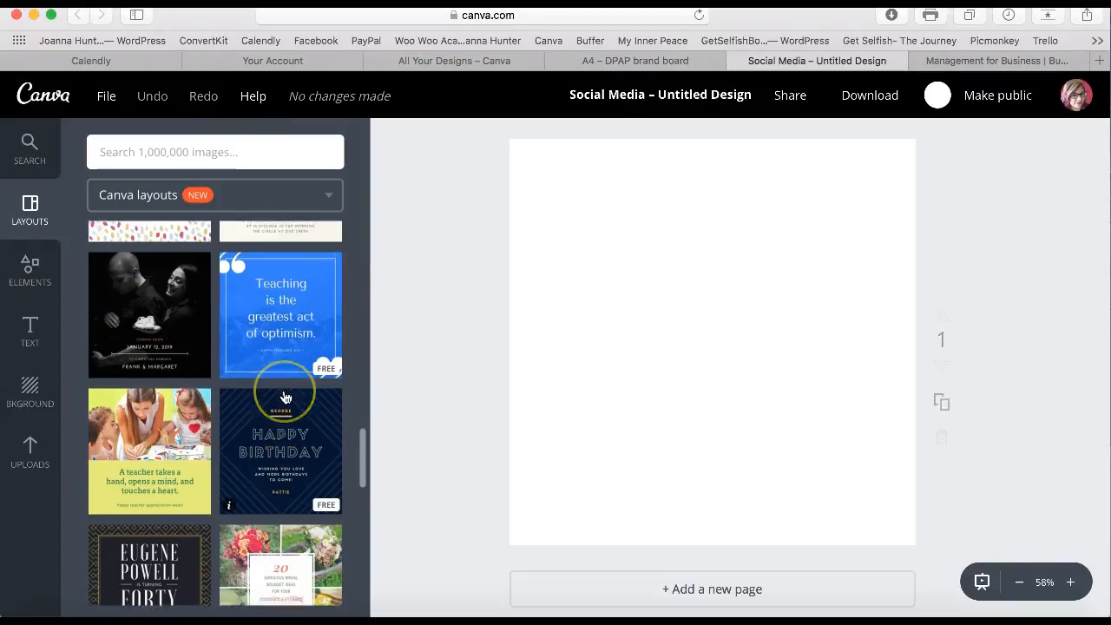
{"action": "scroll", "coordinate": [284, 397], "scroll_direction": "down", "scroll_amount": 4}
{"action": "scroll", "coordinate": [285, 395], "scroll_direction": "down", "scroll_amount": 3}
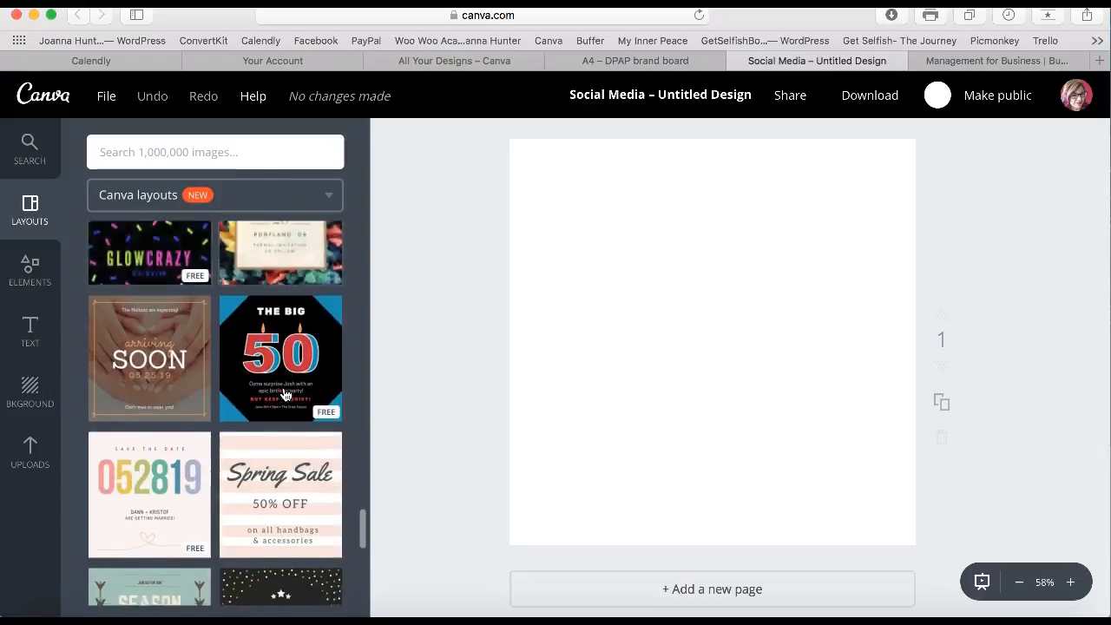
{"action": "scroll", "coordinate": [285, 395], "scroll_direction": "down", "scroll_amount": 1}
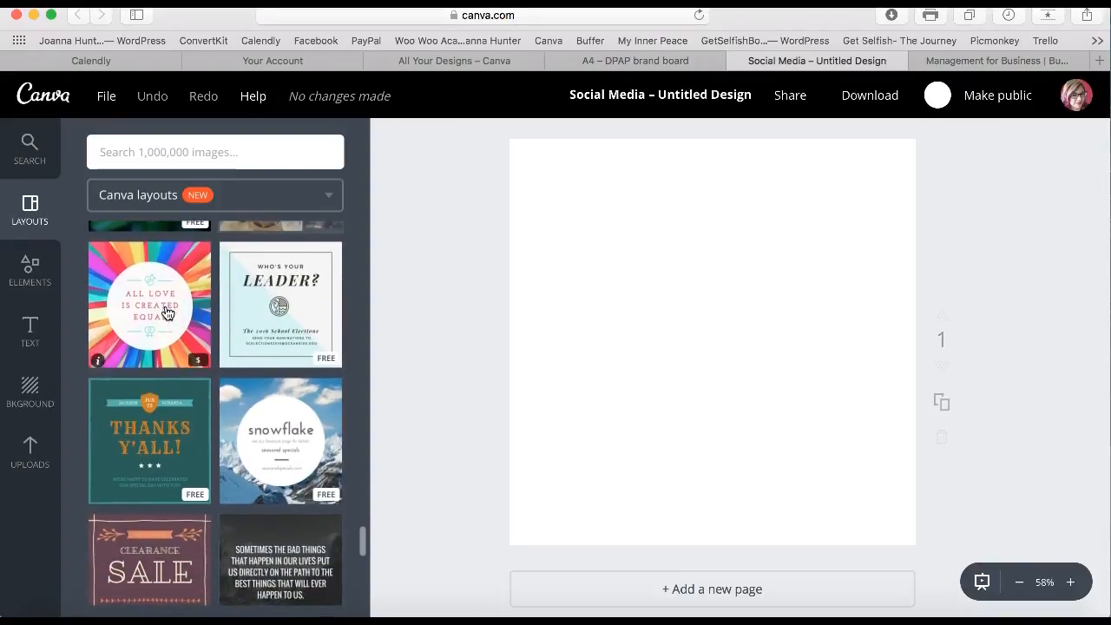
{"action": "scroll", "coordinate": [167, 313], "scroll_direction": "down", "scroll_amount": 1}
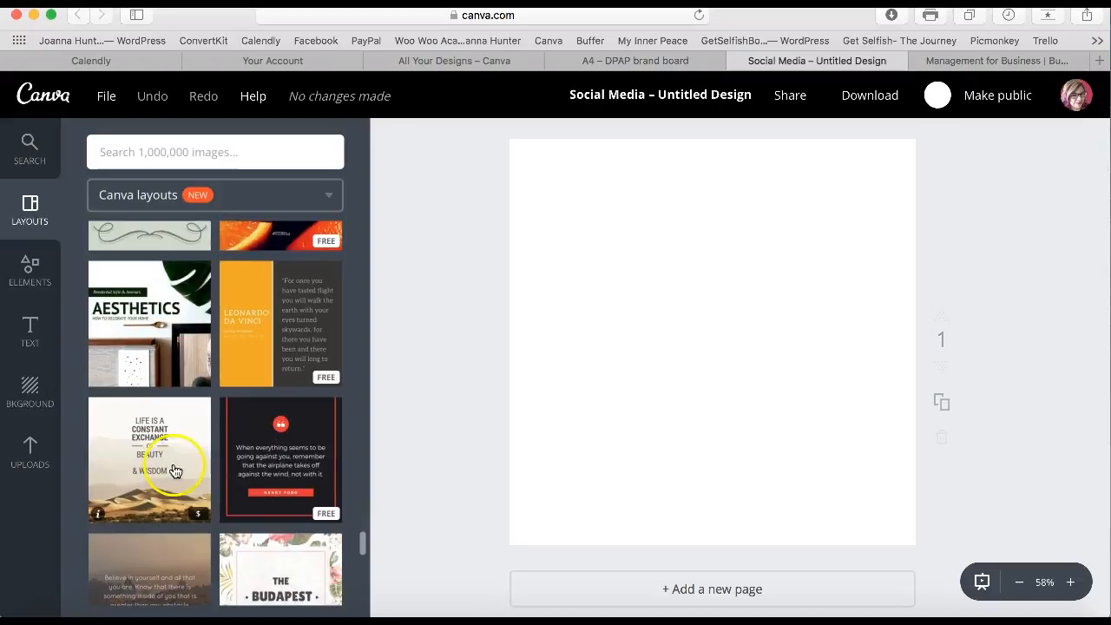
{"action": "scroll", "coordinate": [175, 473], "scroll_direction": "down", "scroll_amount": 1}
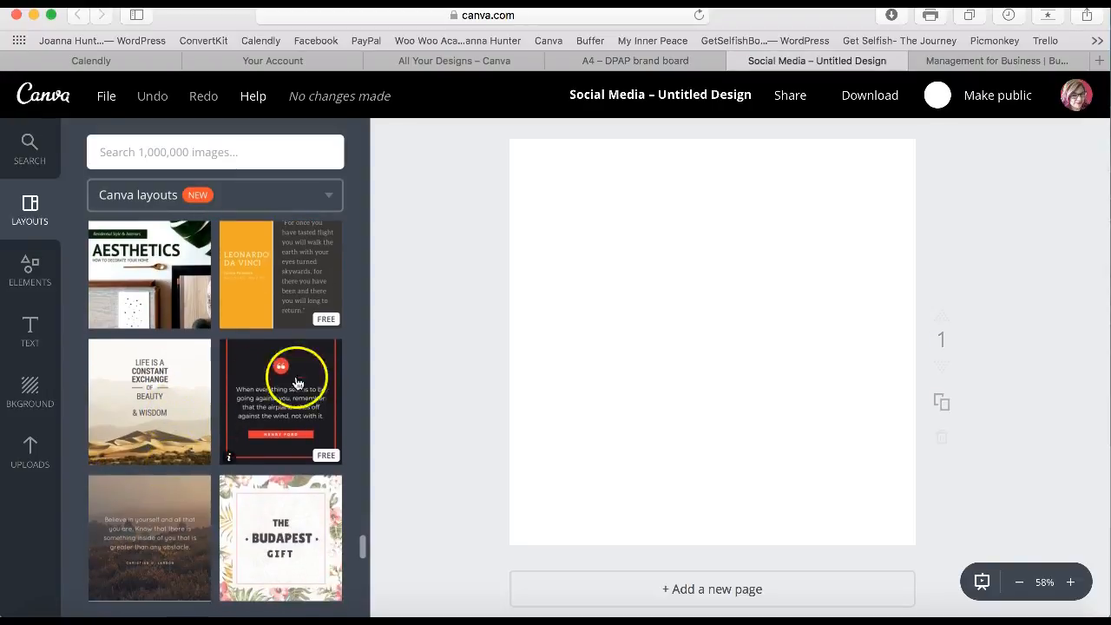
{"action": "scroll", "coordinate": [231, 441], "scroll_direction": "down", "scroll_amount": 5}
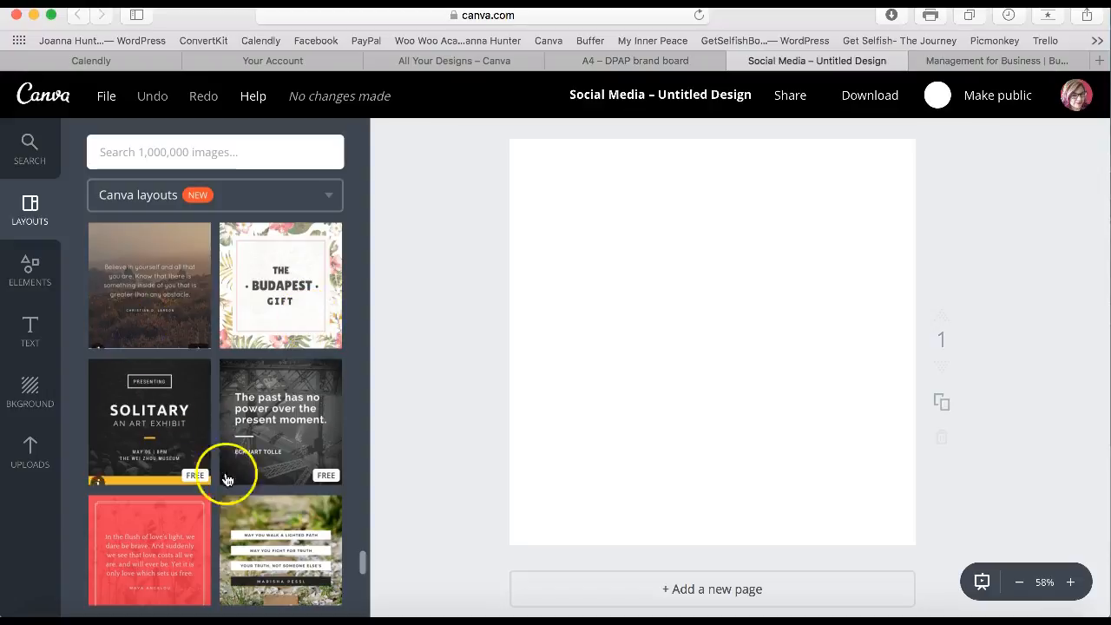
{"action": "scroll", "coordinate": [287, 449], "scroll_direction": "down", "scroll_amount": 6}
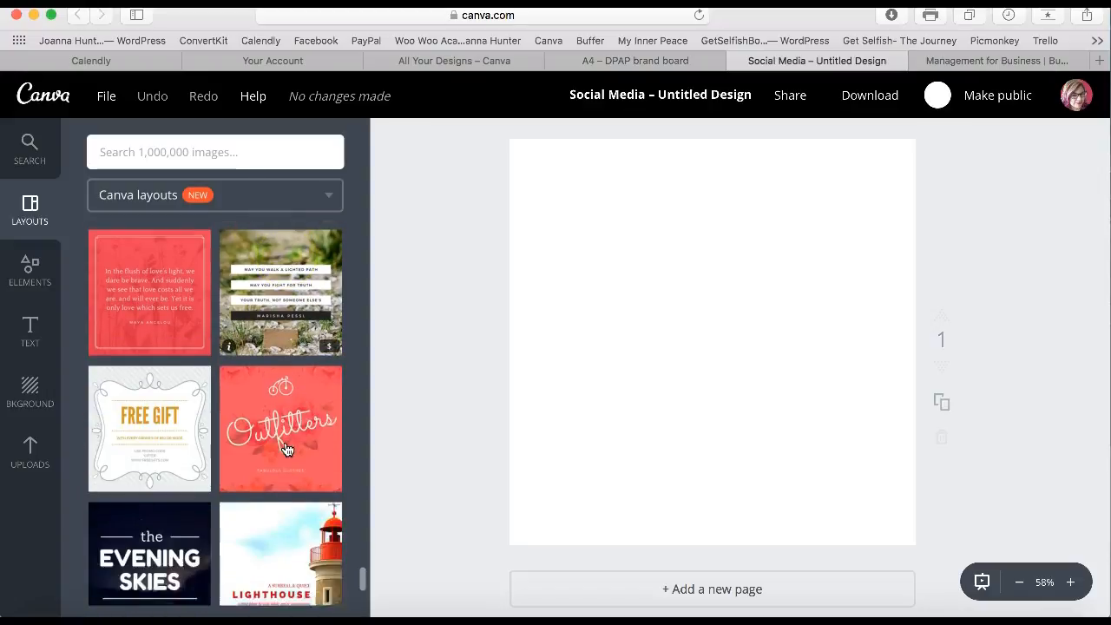
Step: Find the free "Look Whooo Is Almost Due" owl baby shower layout and apply it to the blank page
{"action": "scroll", "coordinate": [287, 449], "scroll_direction": "down", "scroll_amount": 4}
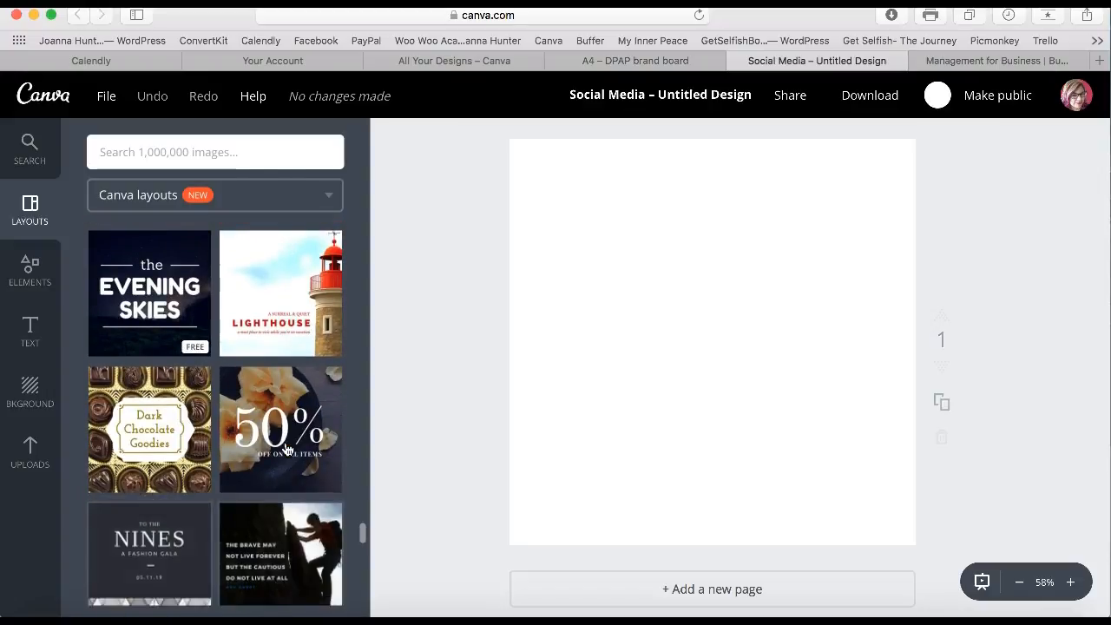
{"action": "scroll", "coordinate": [288, 449], "scroll_direction": "up", "scroll_amount": 1}
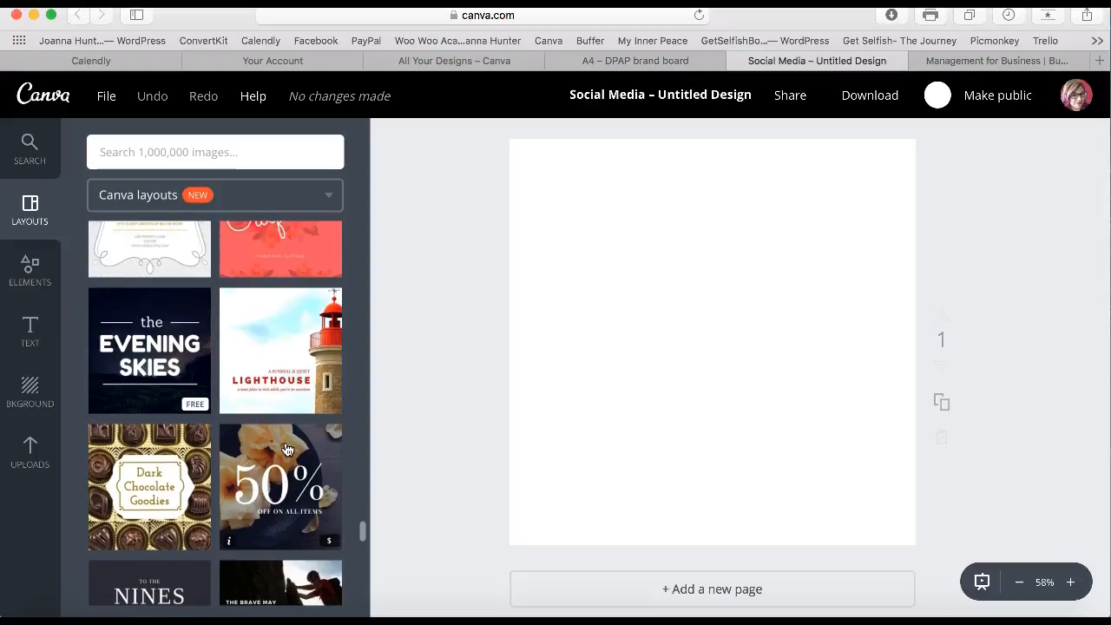
{"action": "scroll", "coordinate": [287, 449], "scroll_direction": "down", "scroll_amount": 9}
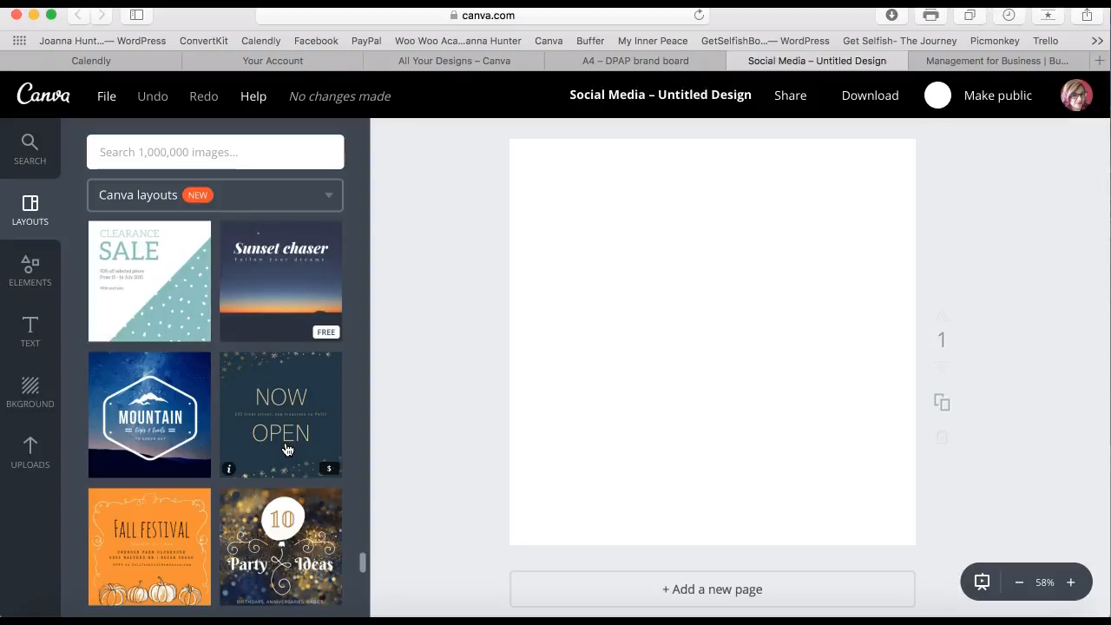
{"action": "scroll", "coordinate": [287, 449], "scroll_direction": "down", "scroll_amount": 2}
{"action": "scroll", "coordinate": [287, 449], "scroll_direction": "down", "scroll_amount": 10}
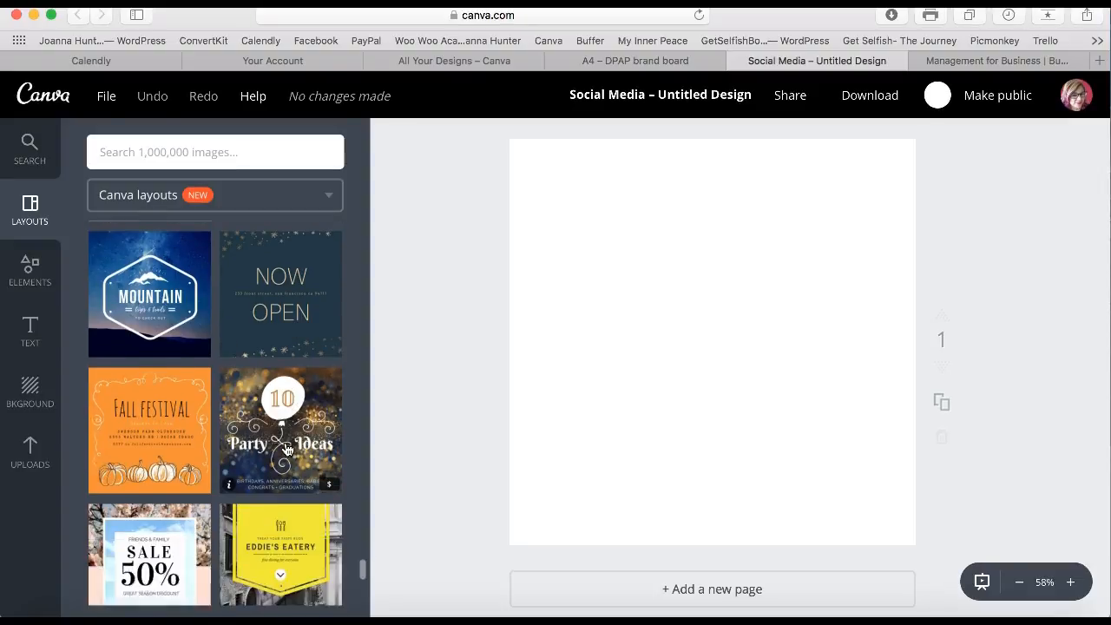
{"action": "scroll", "coordinate": [287, 449], "scroll_direction": "down", "scroll_amount": 1}
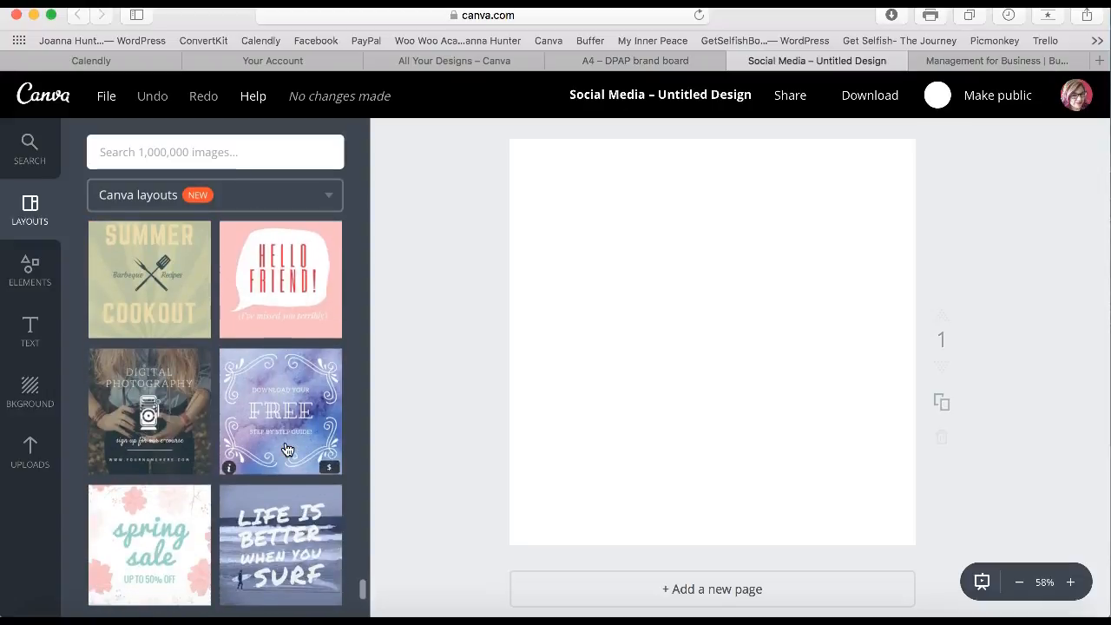
{"action": "scroll", "coordinate": [287, 449], "scroll_direction": "down", "scroll_amount": 5}
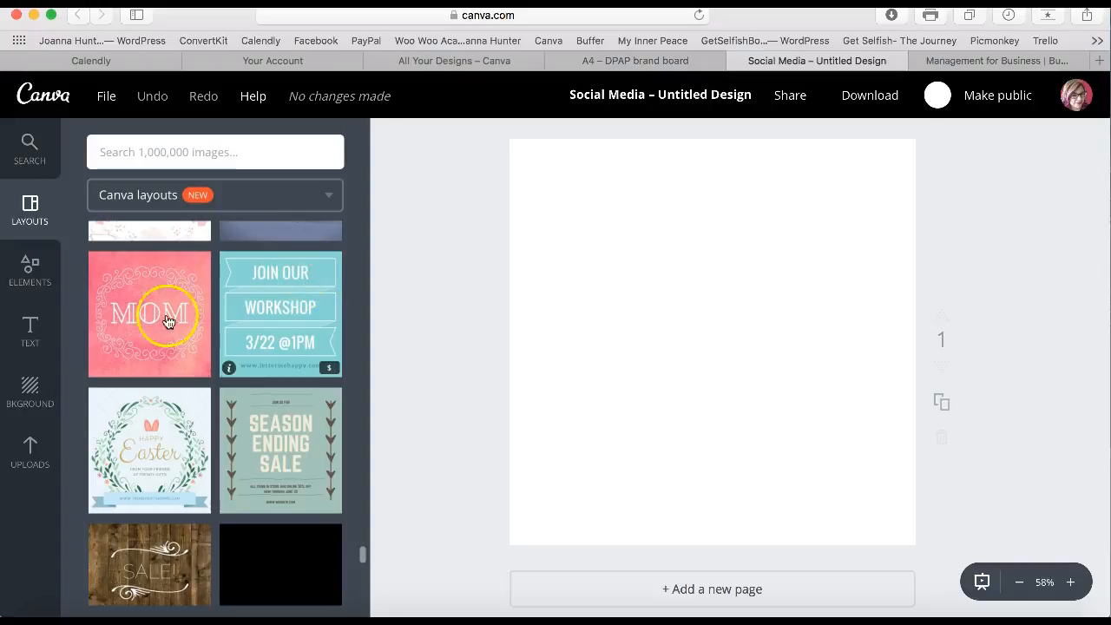
{"action": "scroll", "coordinate": [247, 553], "scroll_direction": "down", "scroll_amount": 10}
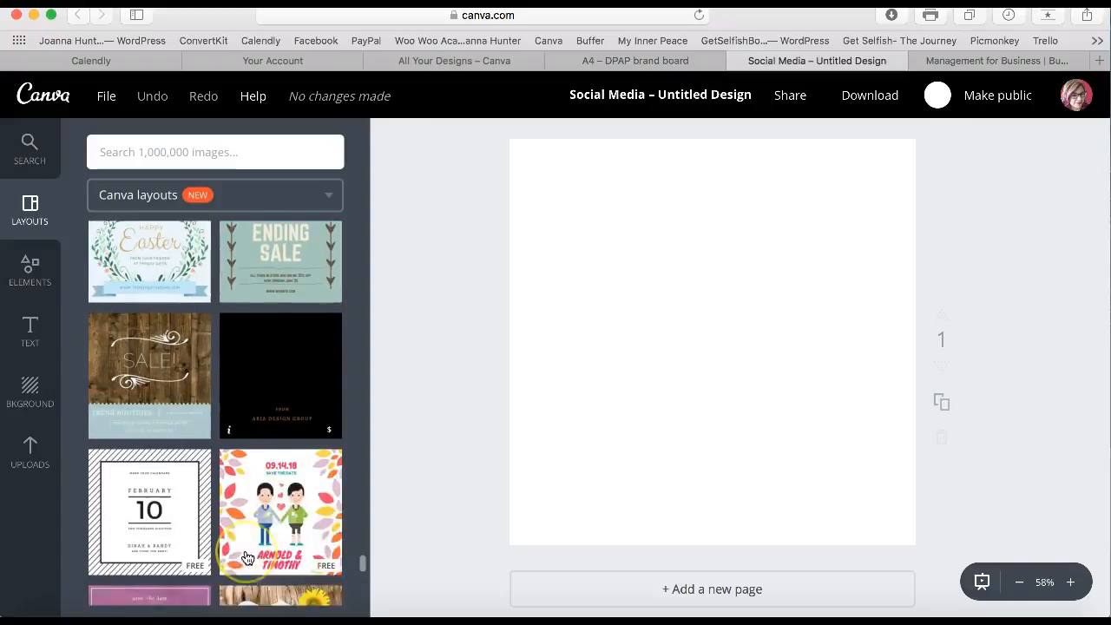
{"action": "scroll", "coordinate": [246, 557], "scroll_direction": "down", "scroll_amount": 8}
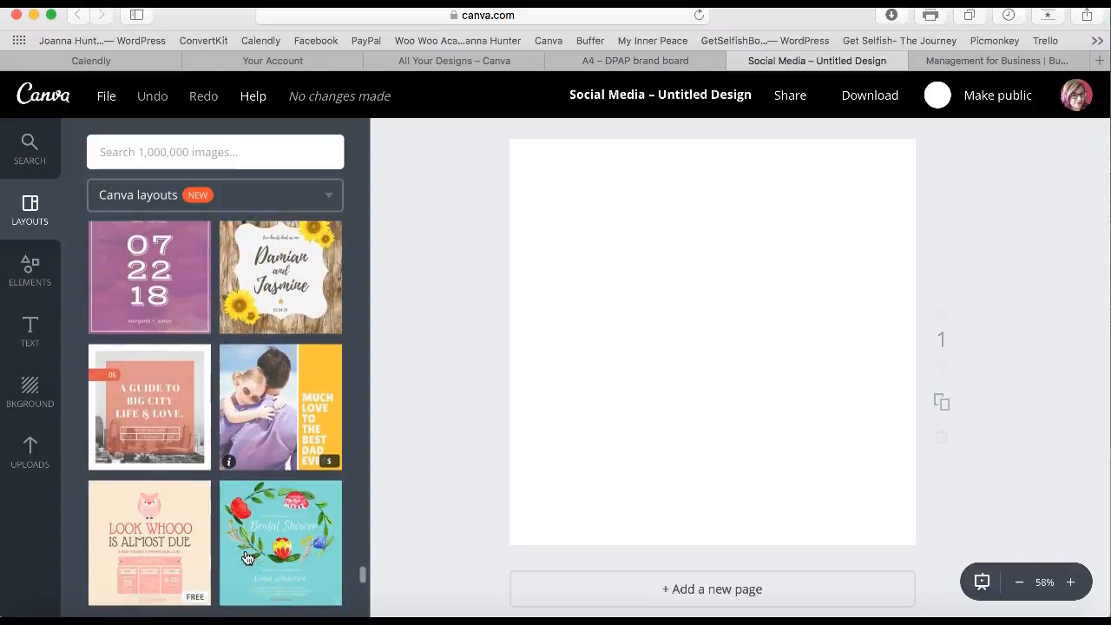
{"action": "scroll", "coordinate": [246, 556], "scroll_direction": "down", "scroll_amount": 3}
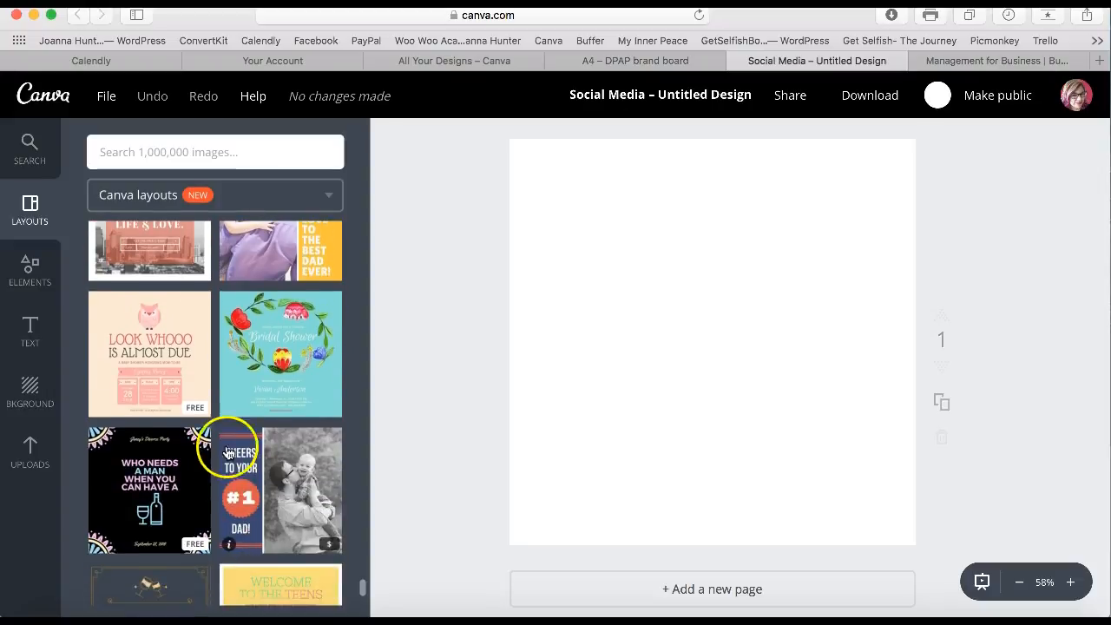
{"action": "left_click", "coordinate": [192, 378]}
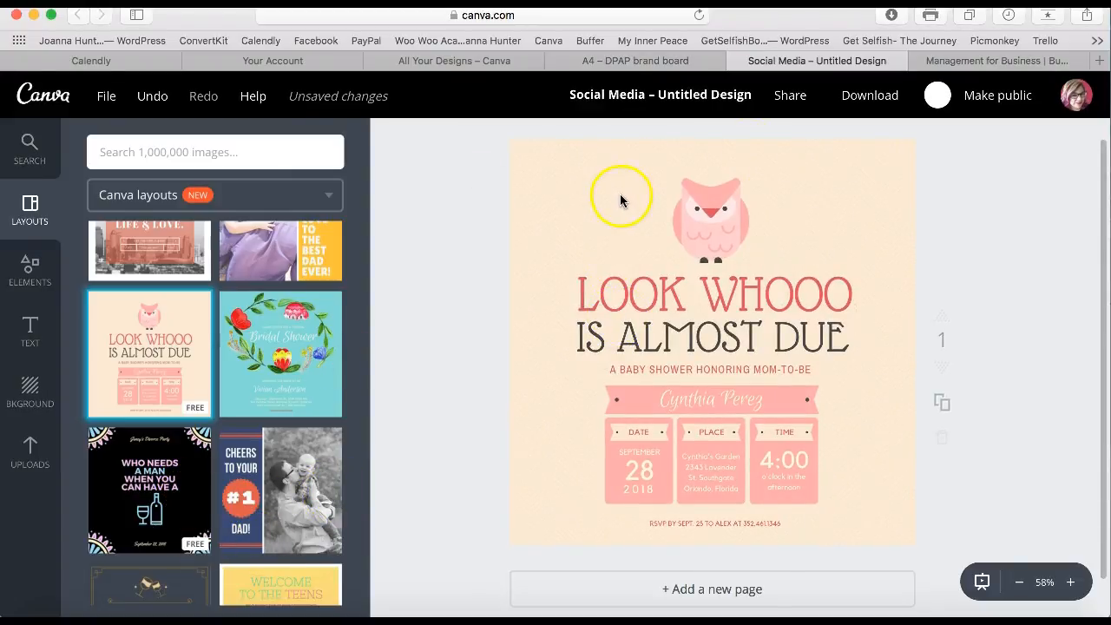
Step: Try a green brand colour as the page background, and settle on the dark purple from the DPAP palette
{"action": "left_click", "coordinate": [37, 394]}
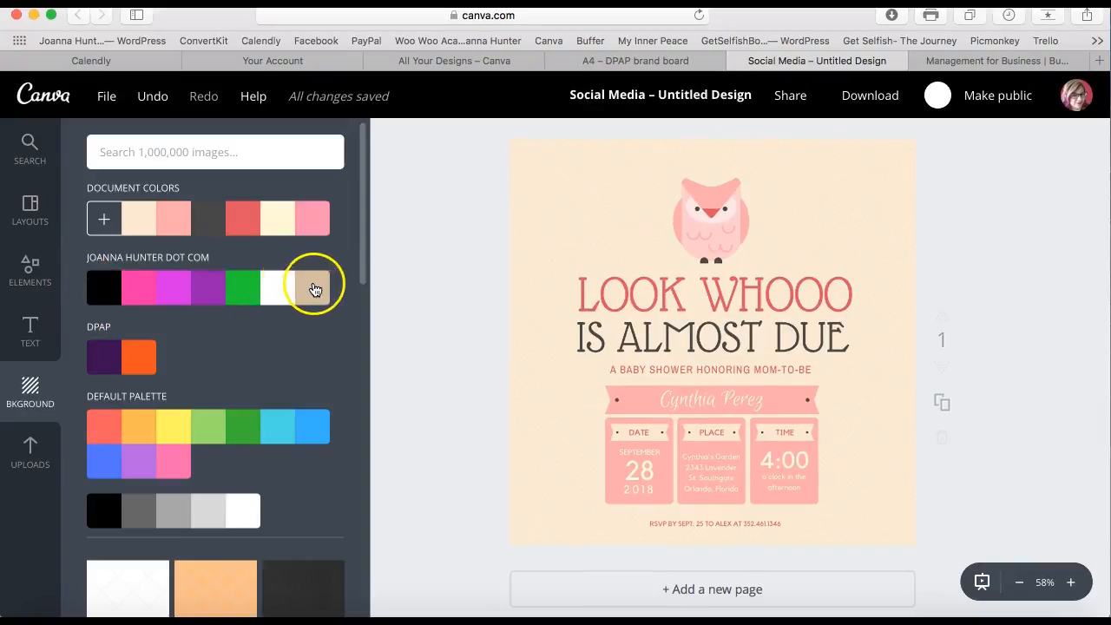
{"action": "left_click", "coordinate": [246, 296]}
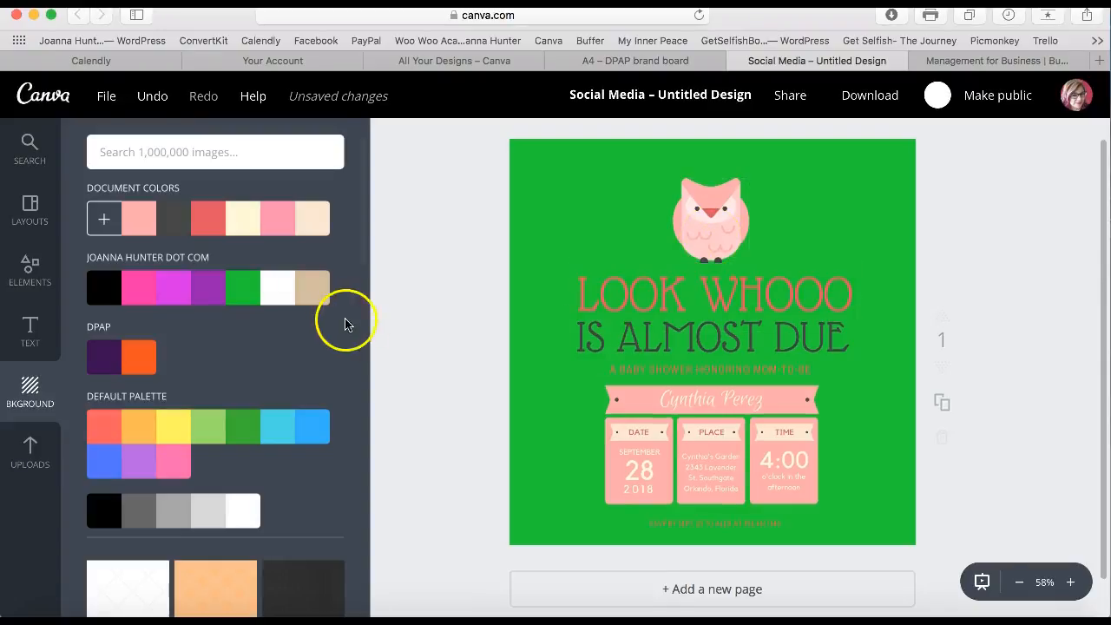
{"action": "left_click", "coordinate": [112, 364]}
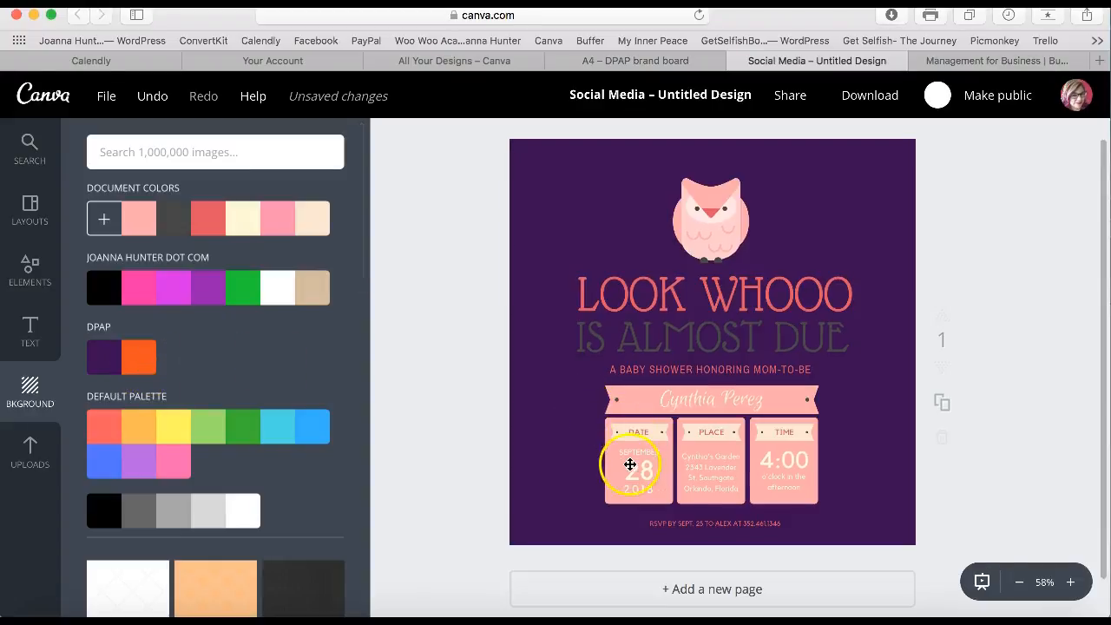
Step: Recolour the Date box and the name banner with the orange from the DPAP palette
{"action": "left_click", "coordinate": [637, 405]}
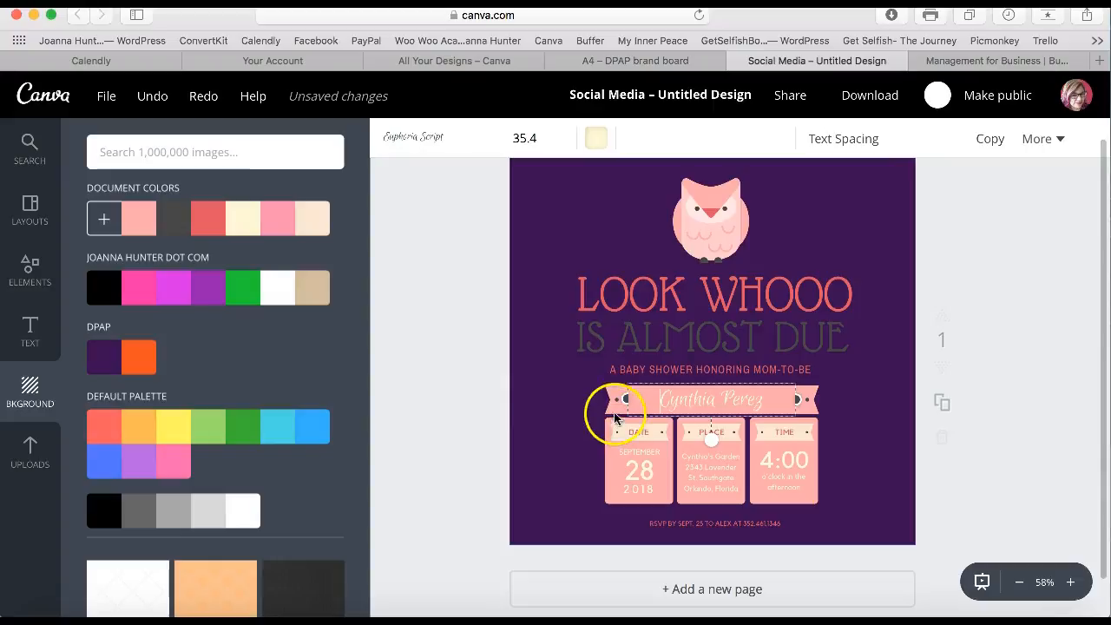
{"action": "left_click", "coordinate": [609, 428]}
{"action": "left_click", "coordinate": [390, 141]}
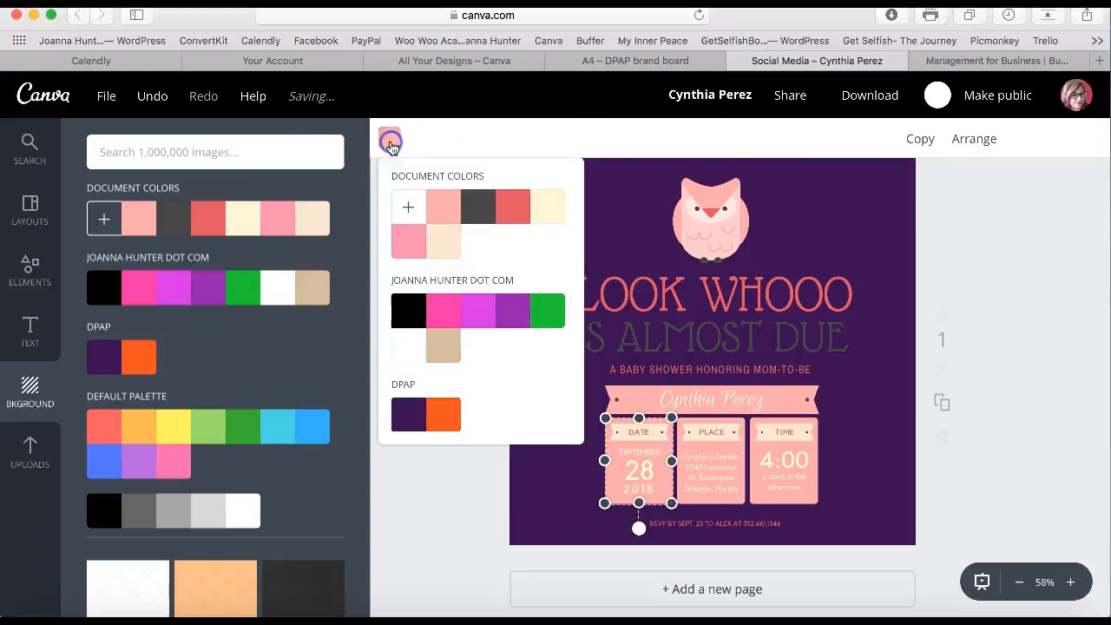
{"action": "left_click", "coordinate": [445, 413]}
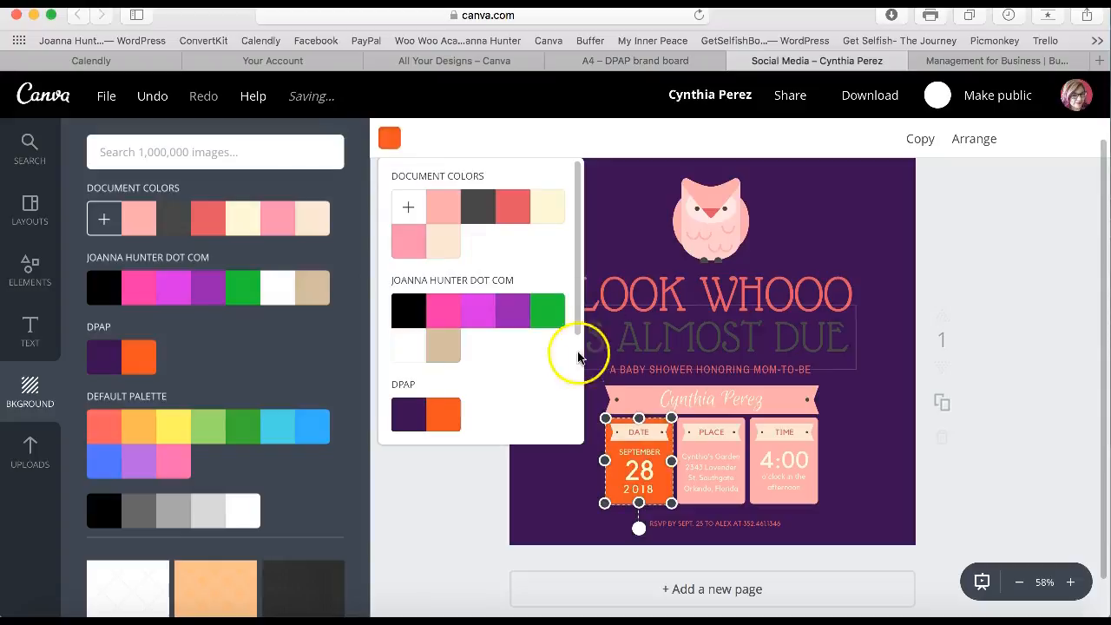
{"action": "left_click", "coordinate": [614, 388]}
{"action": "left_click", "coordinate": [393, 139]}
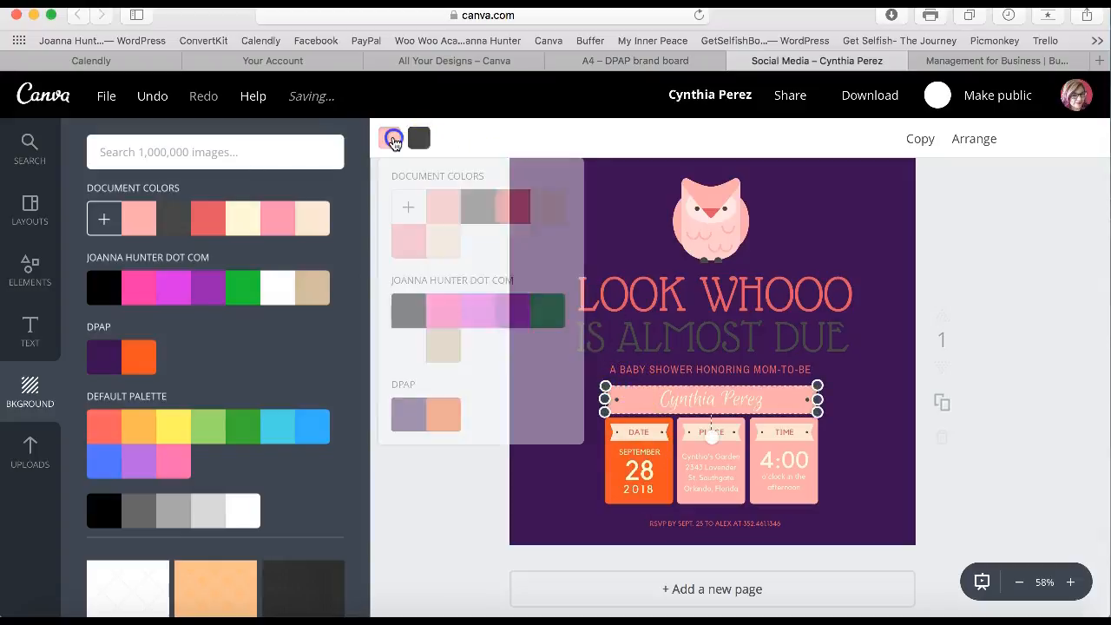
{"action": "left_click", "coordinate": [448, 421]}
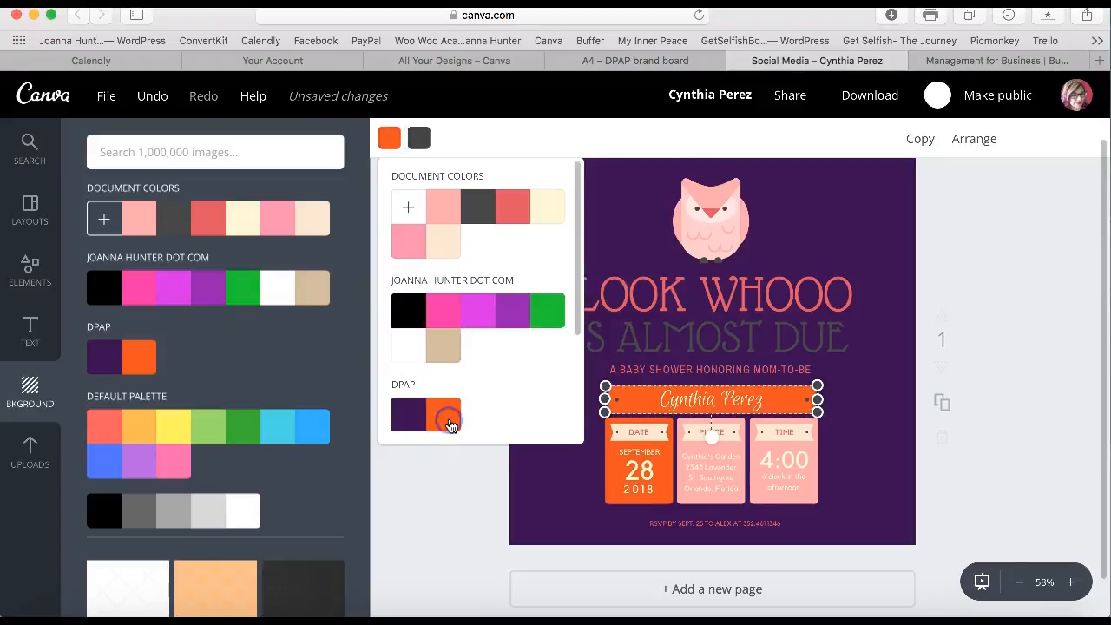
Step: Change the RSVP line's text colour to the DPAP orange
{"action": "left_click", "coordinate": [729, 493]}
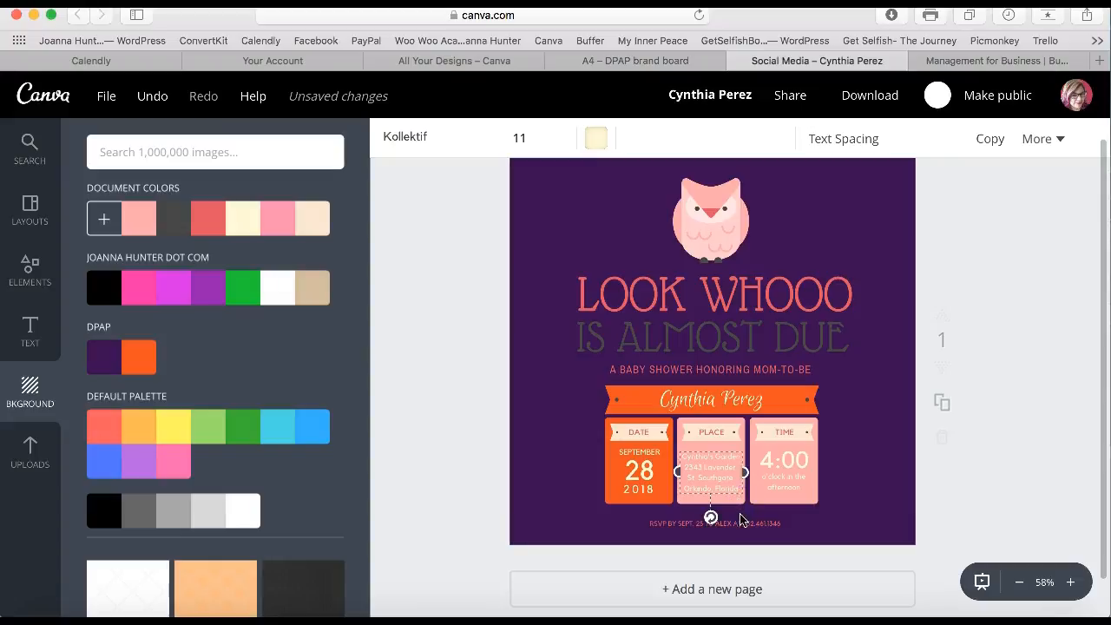
{"action": "left_click", "coordinate": [712, 521]}
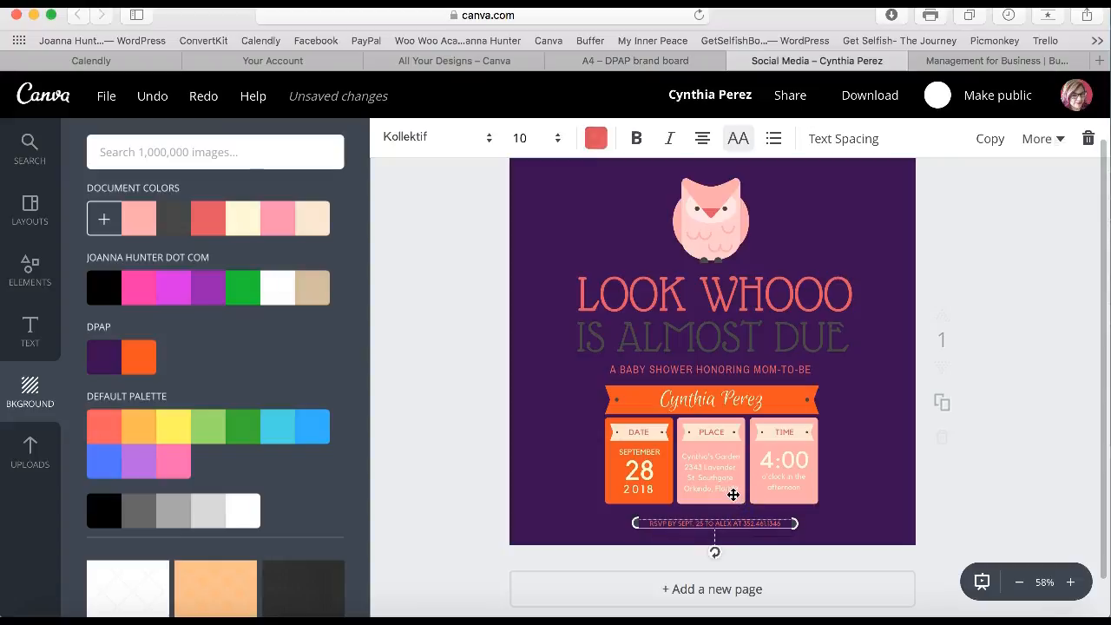
{"action": "left_click", "coordinate": [594, 140]}
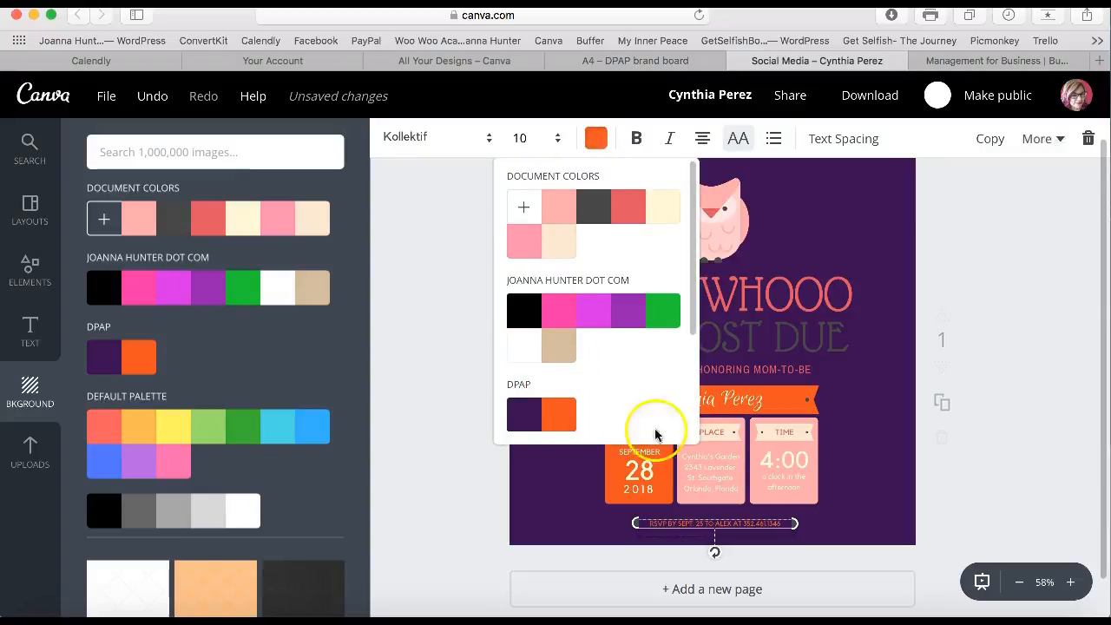
{"action": "left_click", "coordinate": [758, 503]}
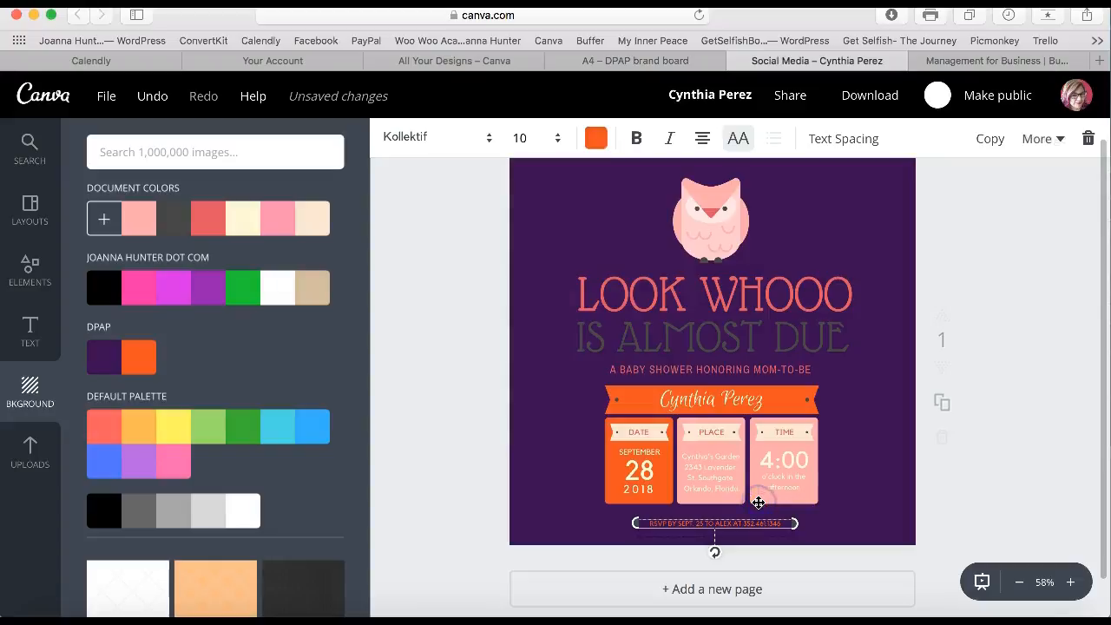
Step: Recolour the Time and Place boxes with the DPAP orange to match the Date box
{"action": "left_click", "coordinate": [799, 460]}
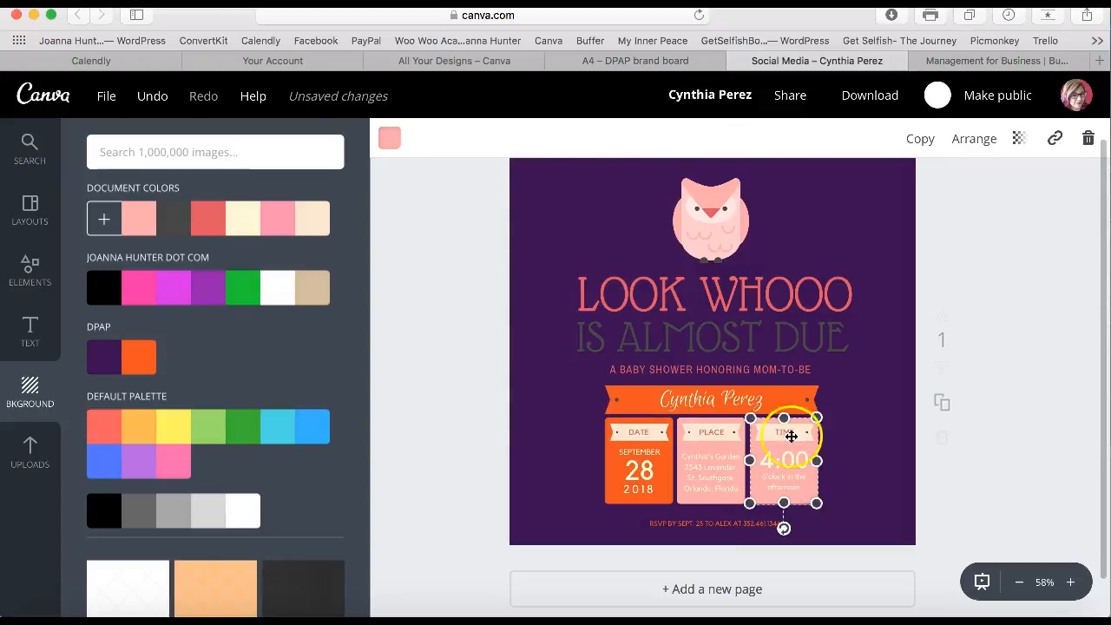
{"action": "left_click", "coordinate": [389, 137]}
{"action": "left_click", "coordinate": [444, 424]}
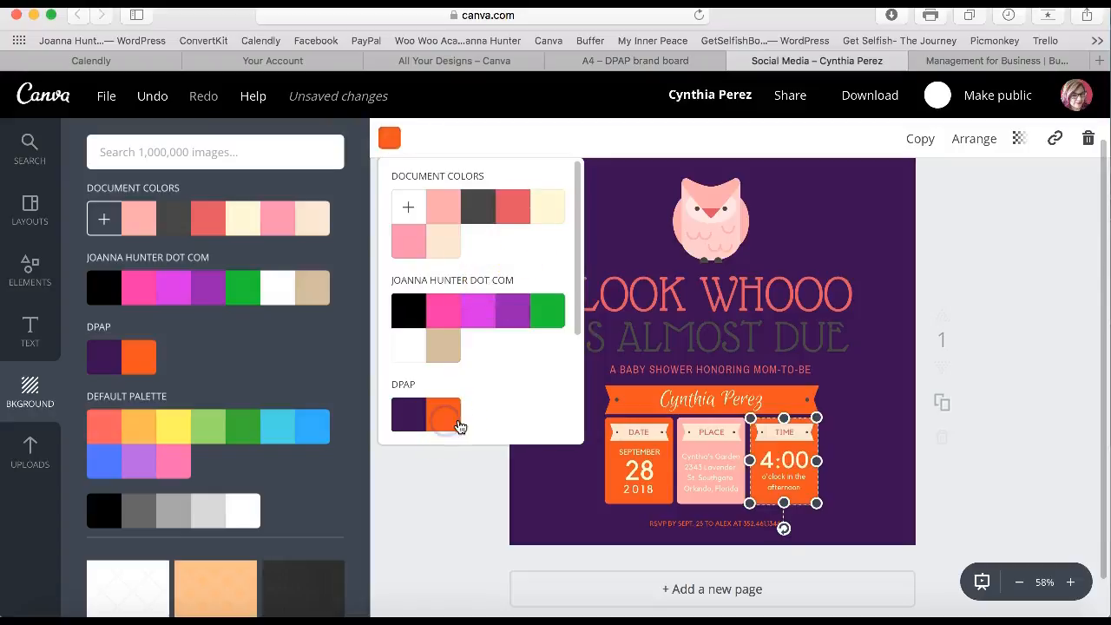
{"action": "left_click", "coordinate": [700, 501]}
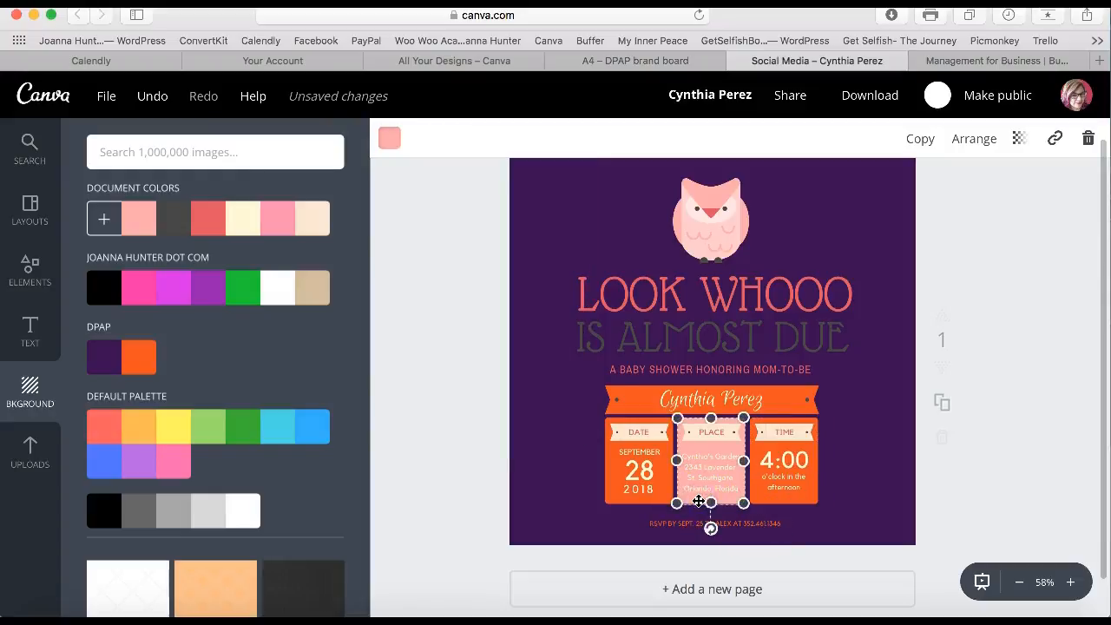
{"action": "left_click", "coordinate": [387, 139]}
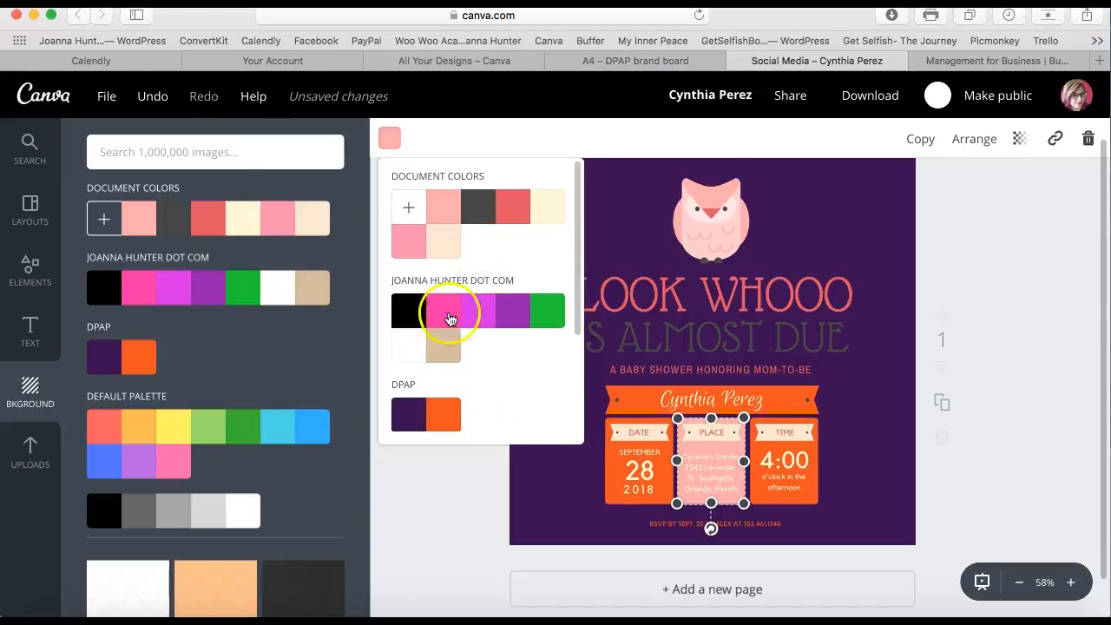
{"action": "left_click", "coordinate": [446, 413]}
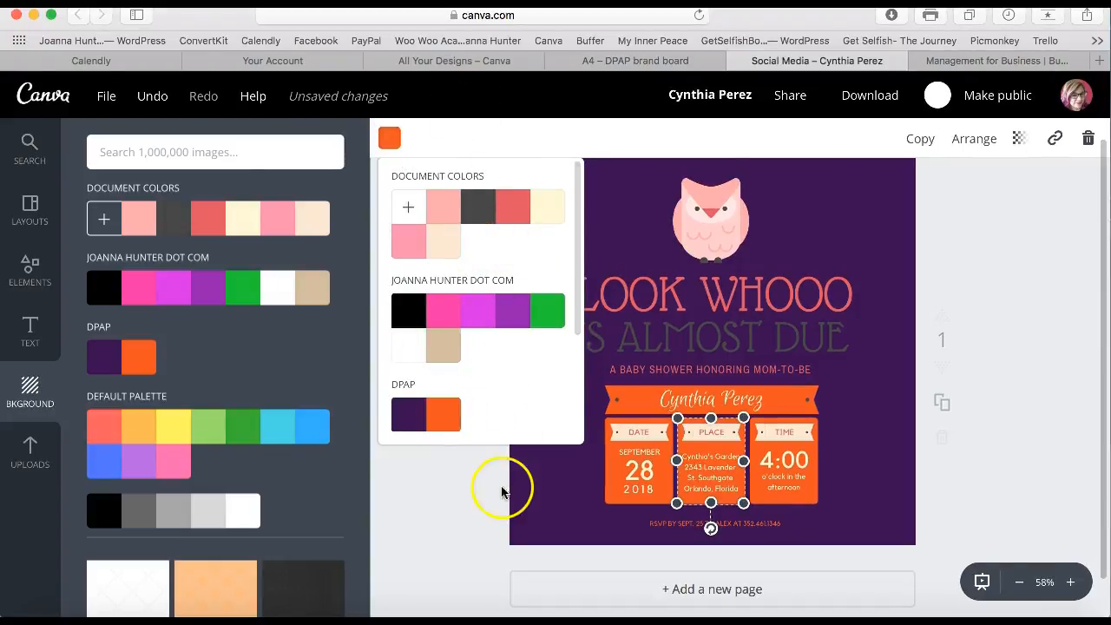
{"action": "left_click", "coordinate": [473, 516]}
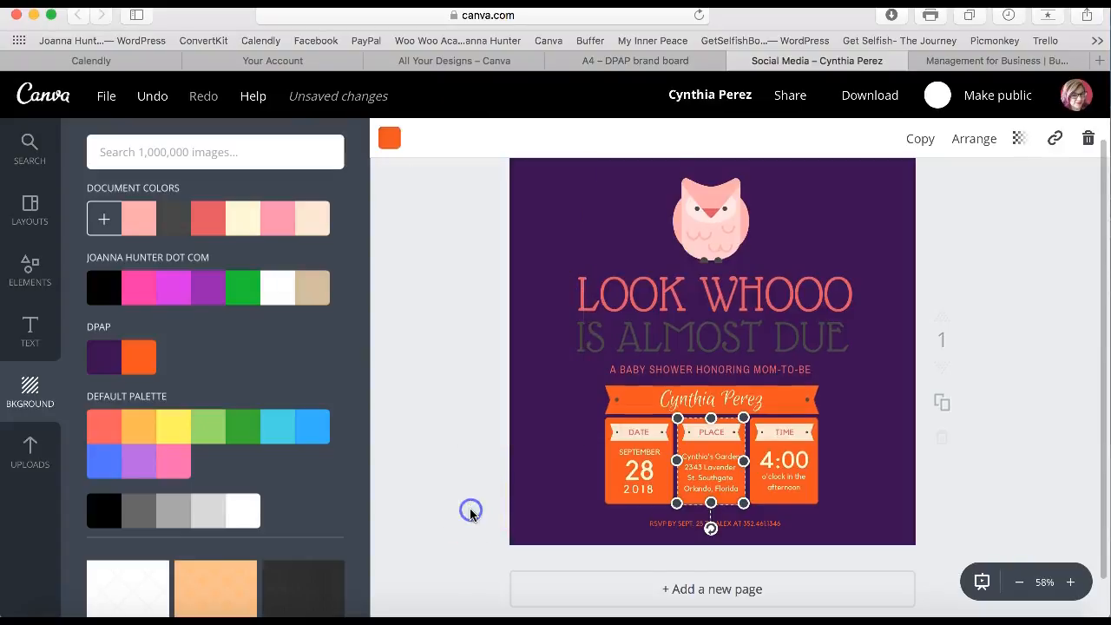
Step: Delete all the text of the "Look Whooo" headline below the owl
{"action": "left_click", "coordinate": [720, 292]}
{"action": "left_click", "coordinate": [831, 292]}
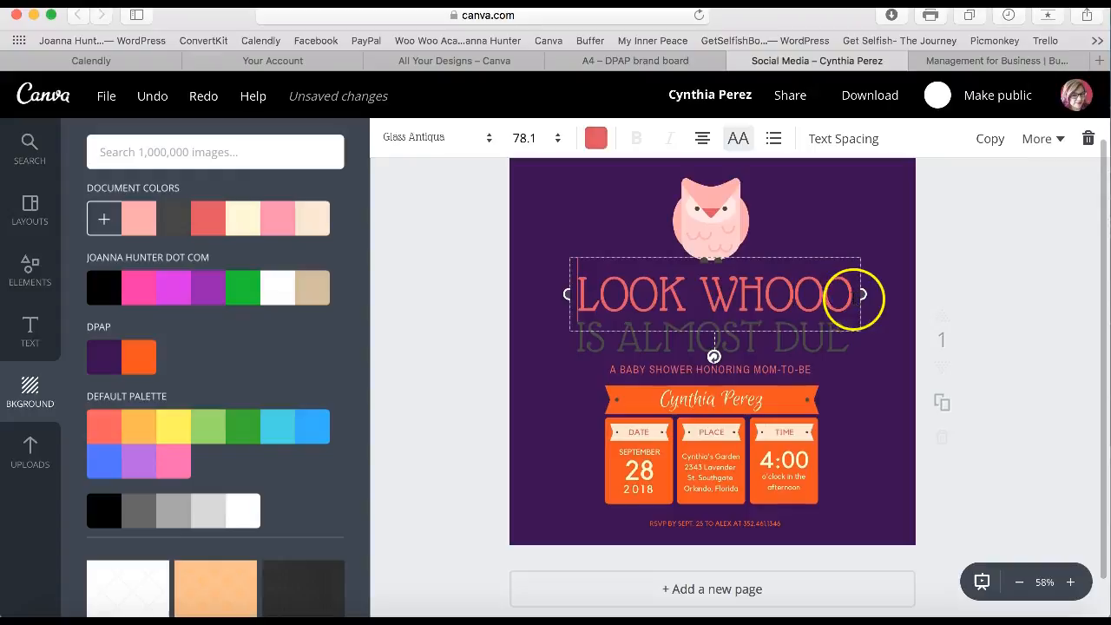
{"action": "key", "text": "BackSpace"}
{"action": "key", "text": "BackSpace"}
{"action": "key", "text": "BackSpace"}
{"action": "key", "text": "BackSpace"}
{"action": "key", "text": "BackSpace"}
{"action": "key", "text": "BackSpace"}
{"action": "key", "text": "BackSpace"}
{"action": "key", "text": "BackSpace"}
{"action": "key", "text": "BackSpace"}
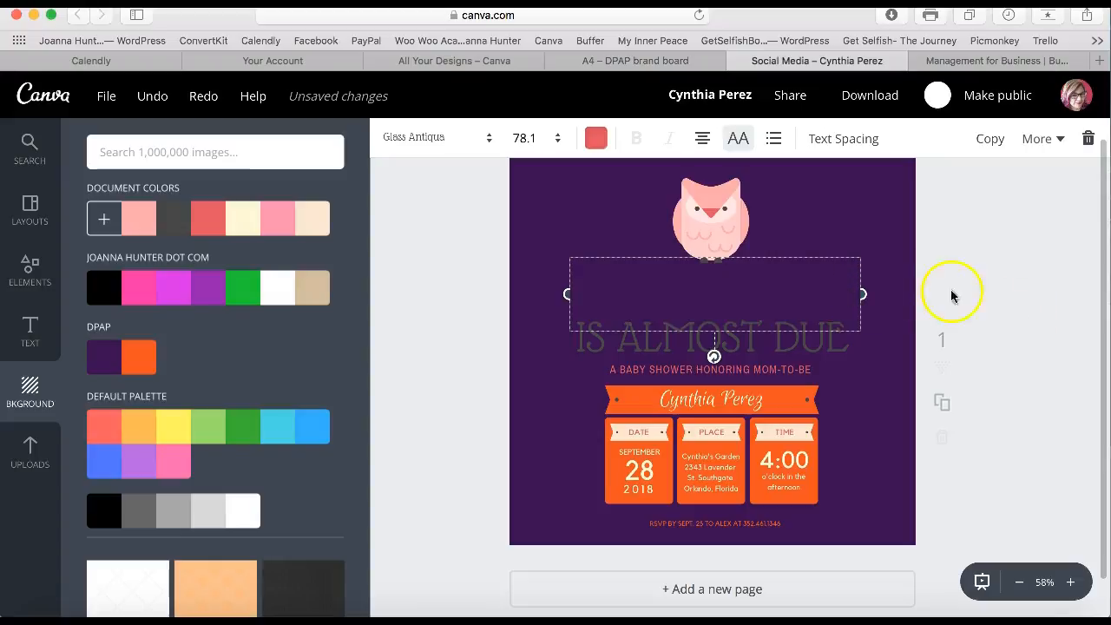
Step: Replace the "Is Almost Due" heading text with "STARTS NEXT YEAR"
{"action": "left_click", "coordinate": [839, 352]}
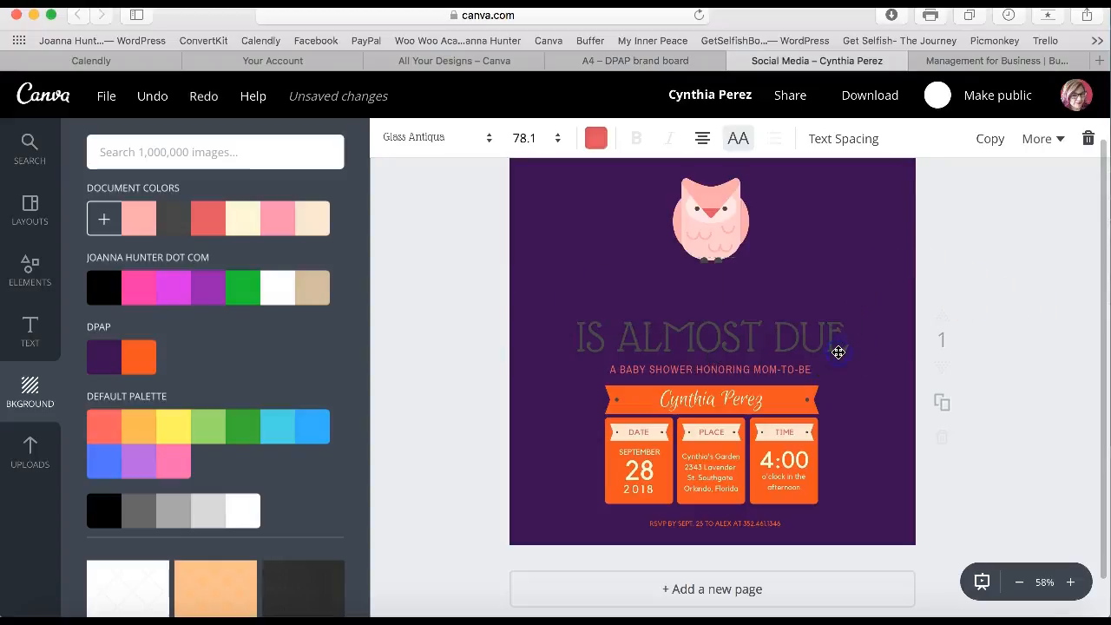
{"action": "left_click", "coordinate": [834, 344]}
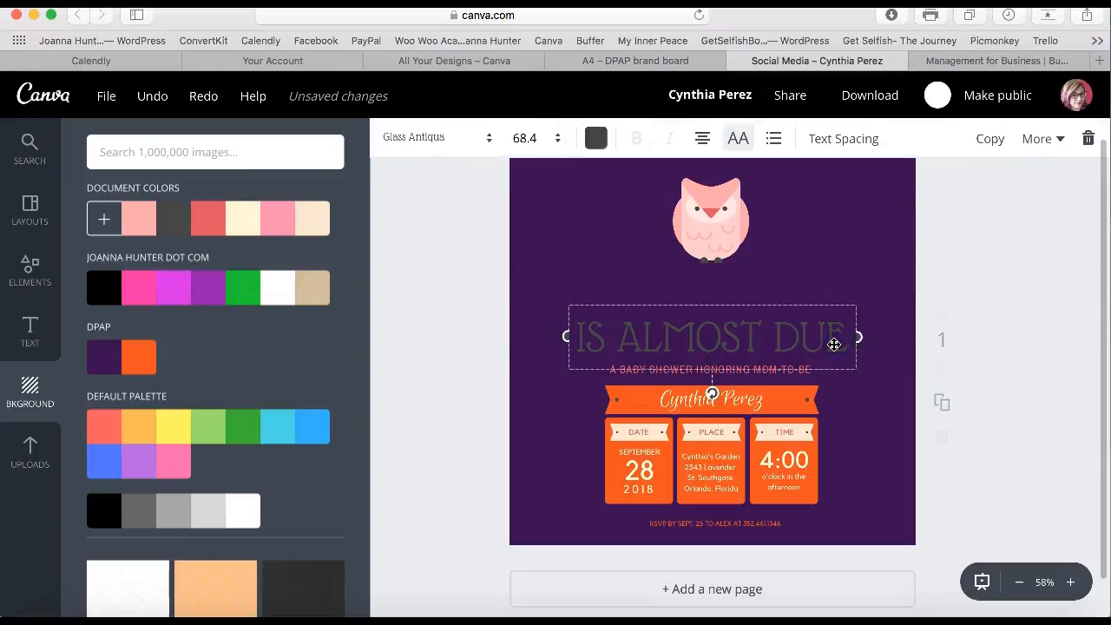
{"action": "key", "text": "BackSpace"}
{"action": "key", "text": "BackSpace"}
{"action": "key", "text": "BackSpace"}
{"action": "key", "text": "BackSpace"}
{"action": "key", "text": "BackSpace"}
{"action": "key", "text": "BackSpace"}
{"action": "key", "text": "BackSpace"}
{"action": "key", "text": "BackSpace"}
{"action": "key", "text": "BackSpace"}
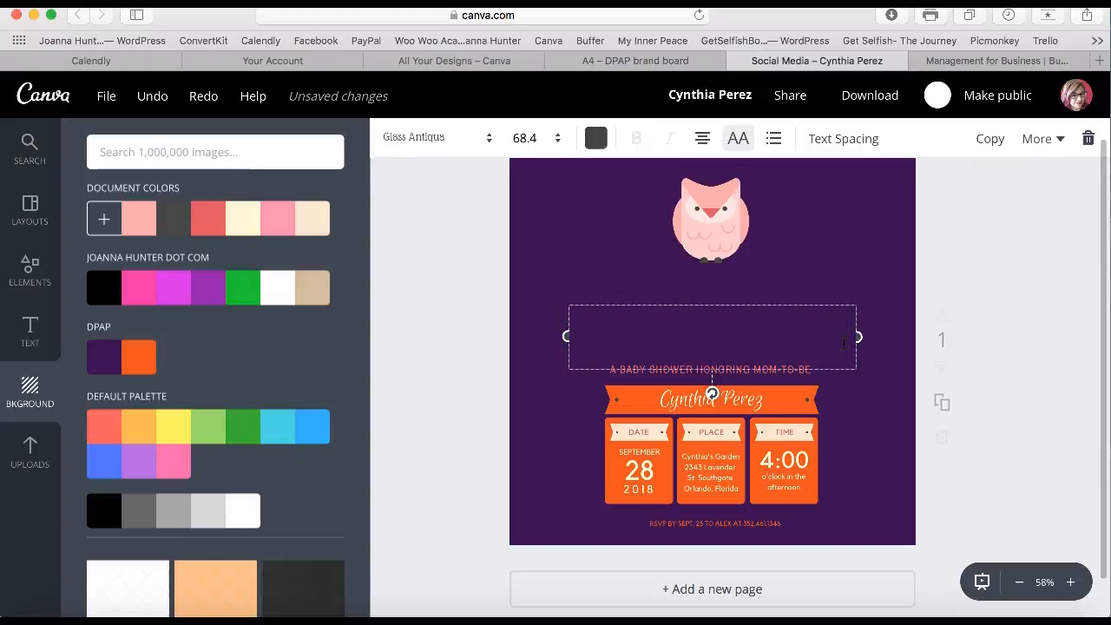
{"action": "type", "text": "STARTS NE"}
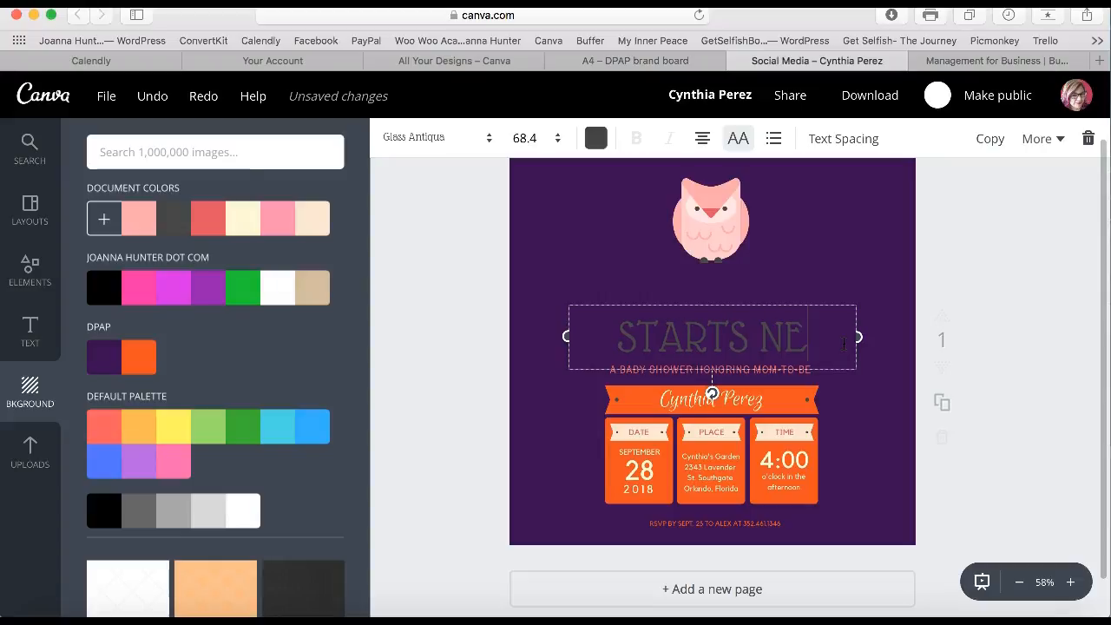
{"action": "type", "text": "XT YEAR"}
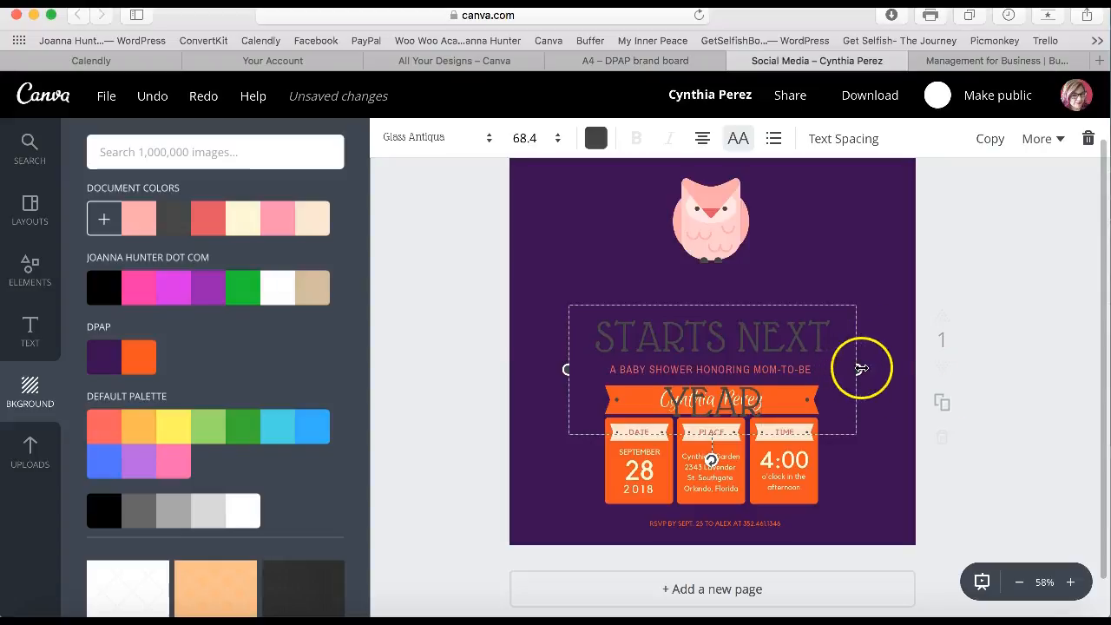
Step: Set the "STARTS NEXT YEAR" heading to font size 42 and the DPAP orange
{"action": "left_click", "coordinate": [558, 137]}
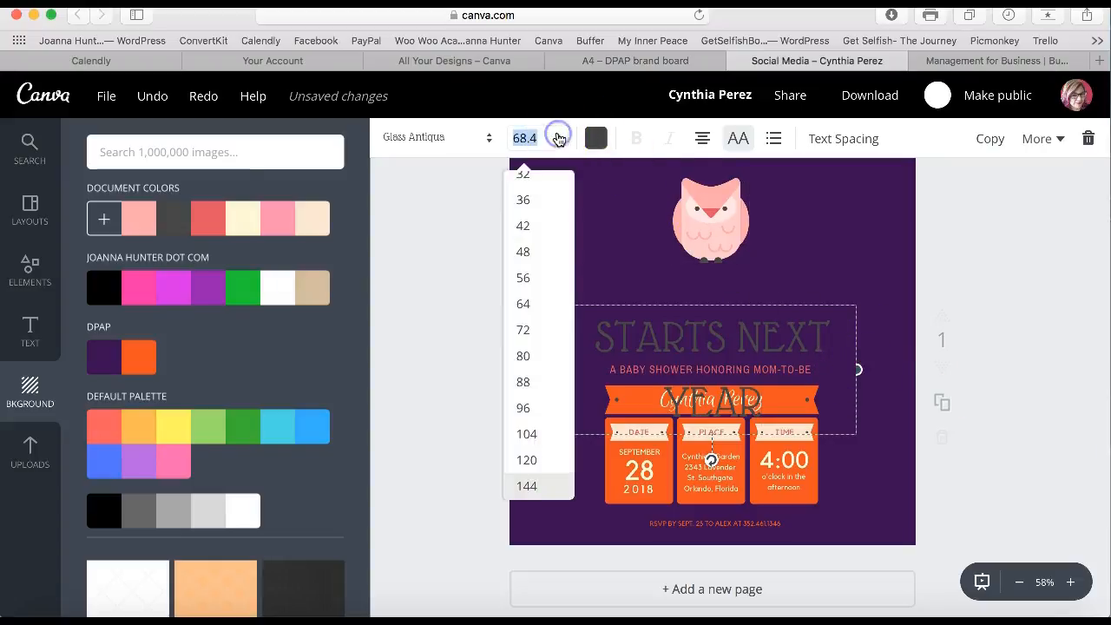
{"action": "left_click", "coordinate": [524, 229]}
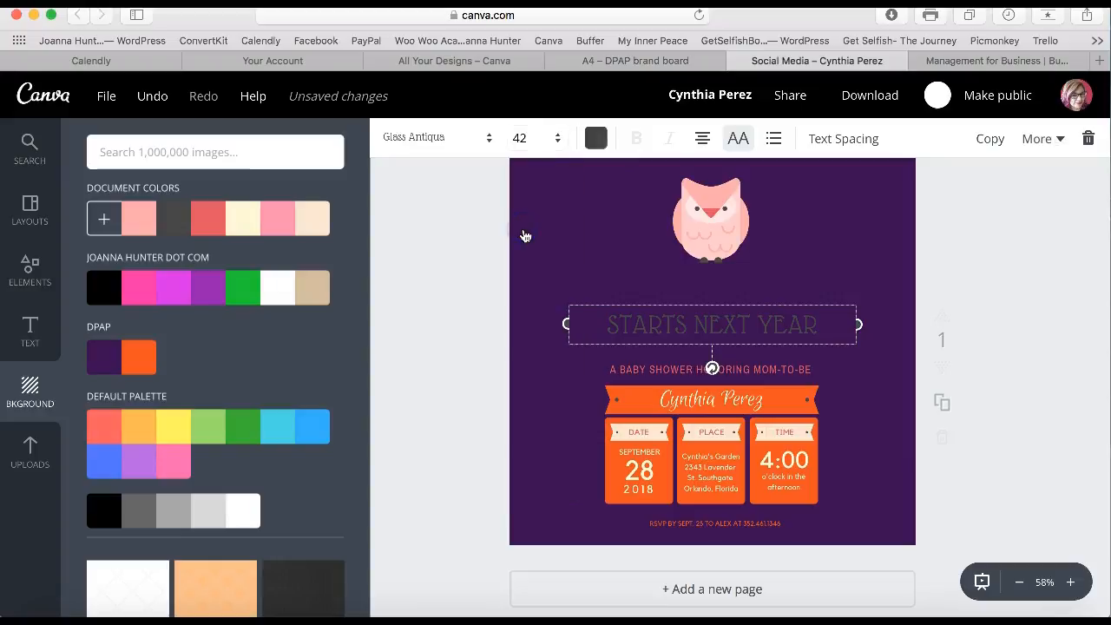
{"action": "left_click", "coordinate": [595, 138]}
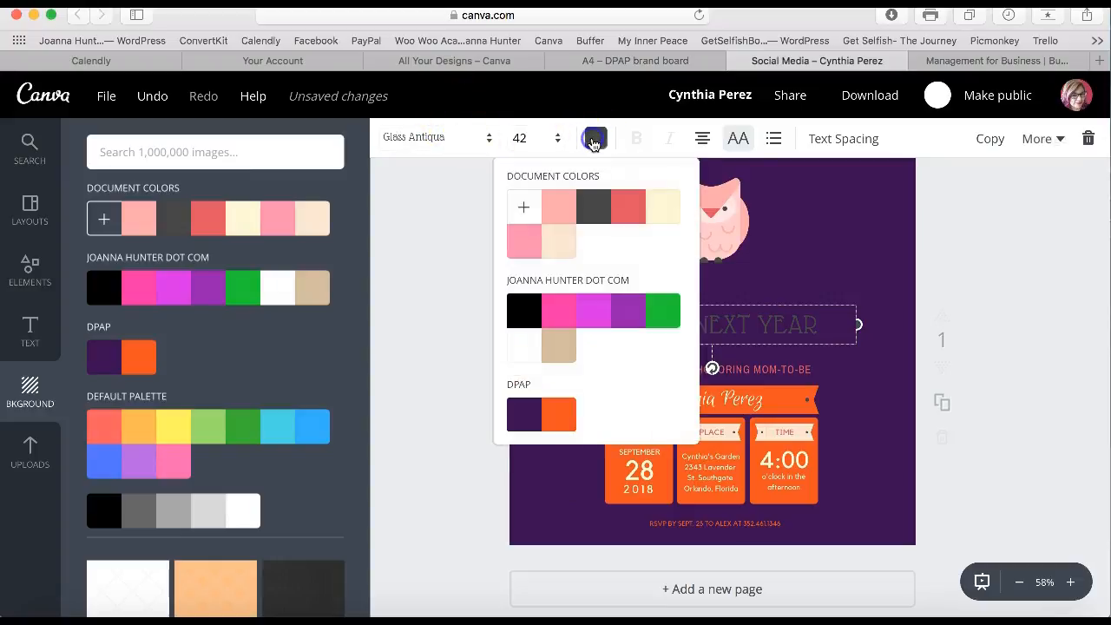
Step: Change the "STARTS NEXT YEAR" heading's font to Fresh Script and widen its text box on both sides to fit one line
{"action": "left_click", "coordinate": [436, 138]}
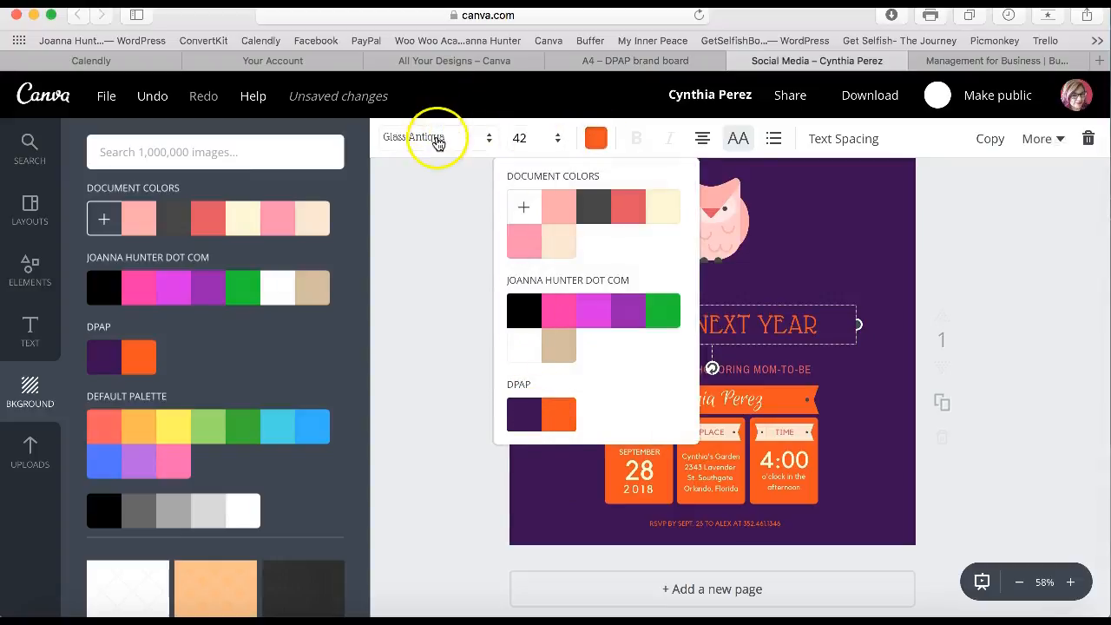
{"action": "left_click", "coordinate": [449, 225]}
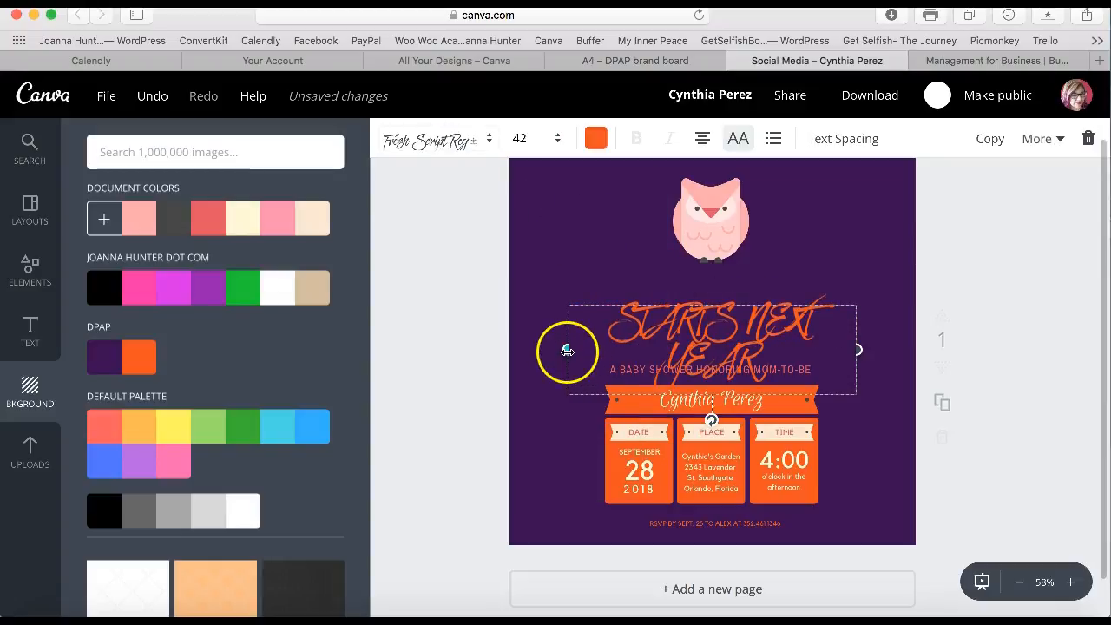
{"action": "left_click_drag", "start_coordinate": [568, 350], "coordinate": [531, 352]}
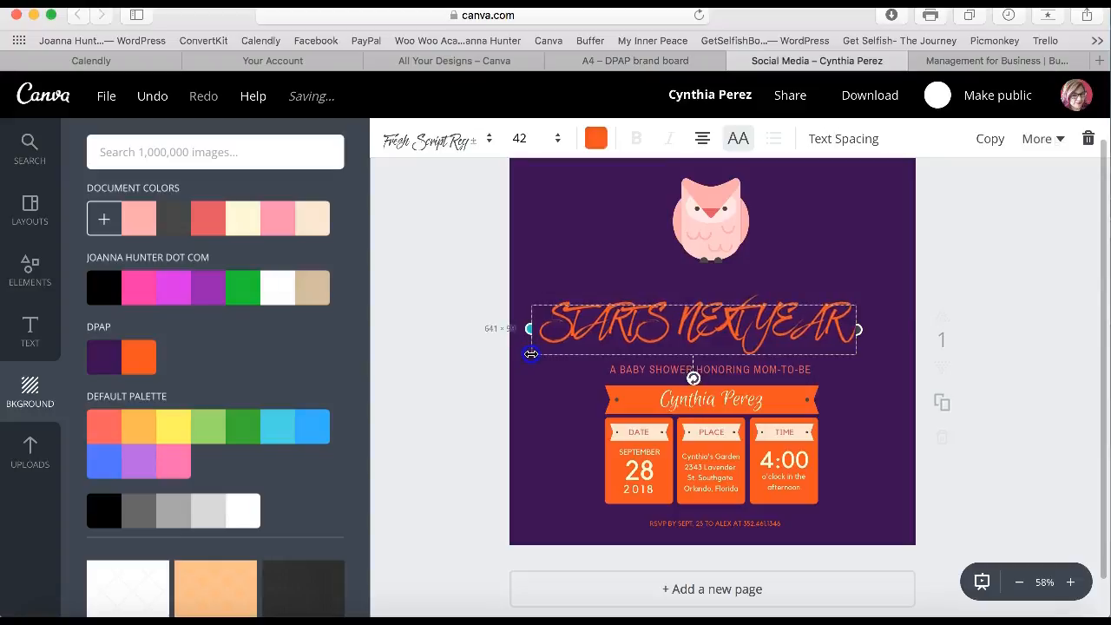
{"action": "left_click_drag", "start_coordinate": [867, 330], "coordinate": [887, 330]}
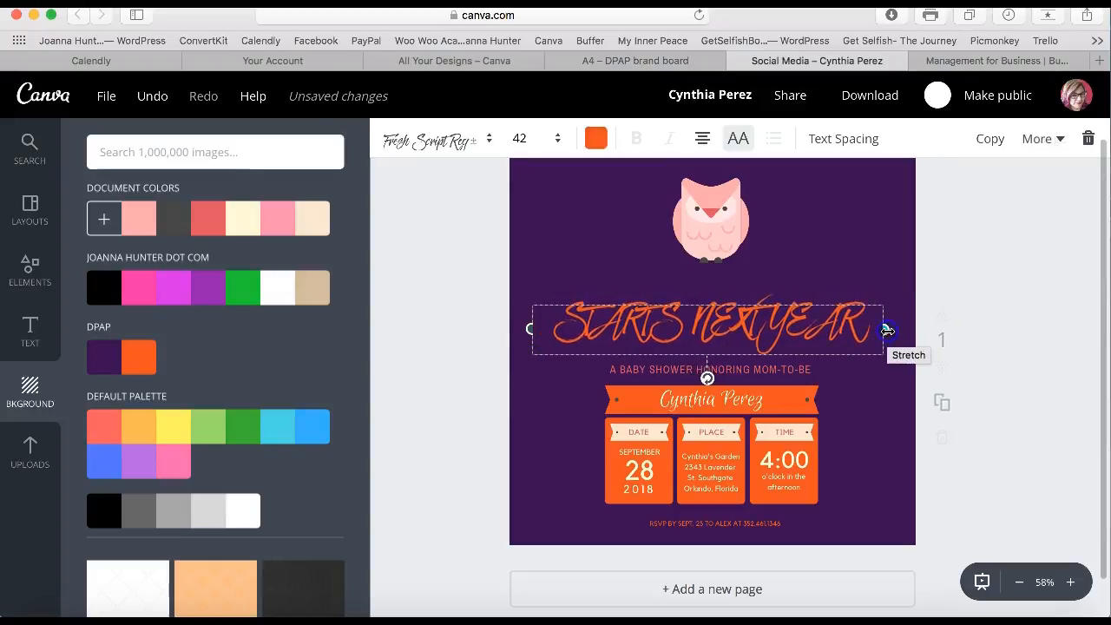
Step: Recolour the owl's pink areas with the DPAP orange and its first dark grey colour with the DPAP purple
{"action": "left_click", "coordinate": [681, 195]}
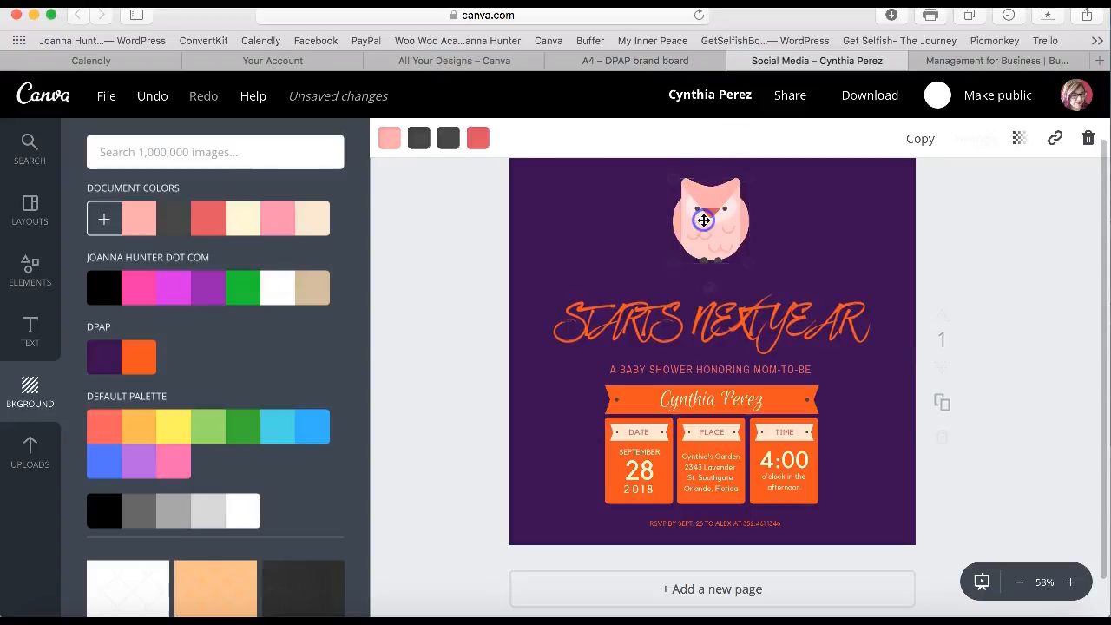
{"action": "left_click", "coordinate": [389, 139]}
{"action": "left_click", "coordinate": [440, 429]}
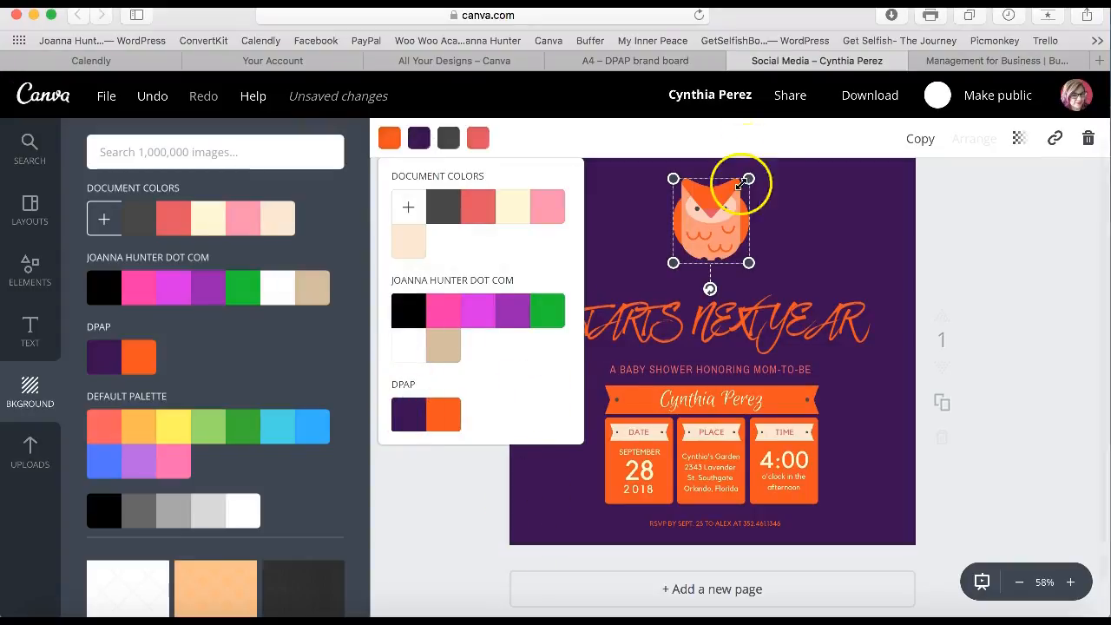
Step: Delete the owl graphic above the heading
{"action": "left_click", "coordinate": [1089, 139]}
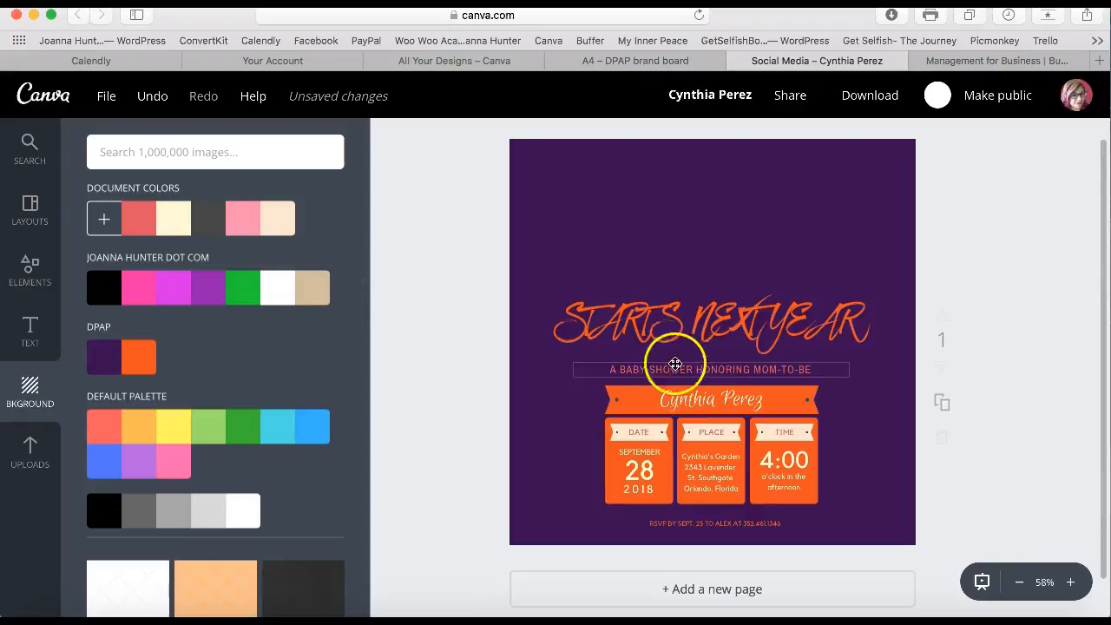
Step: Change the date in the Date box to "JAN 20 2017"
{"action": "left_click", "coordinate": [638, 473]}
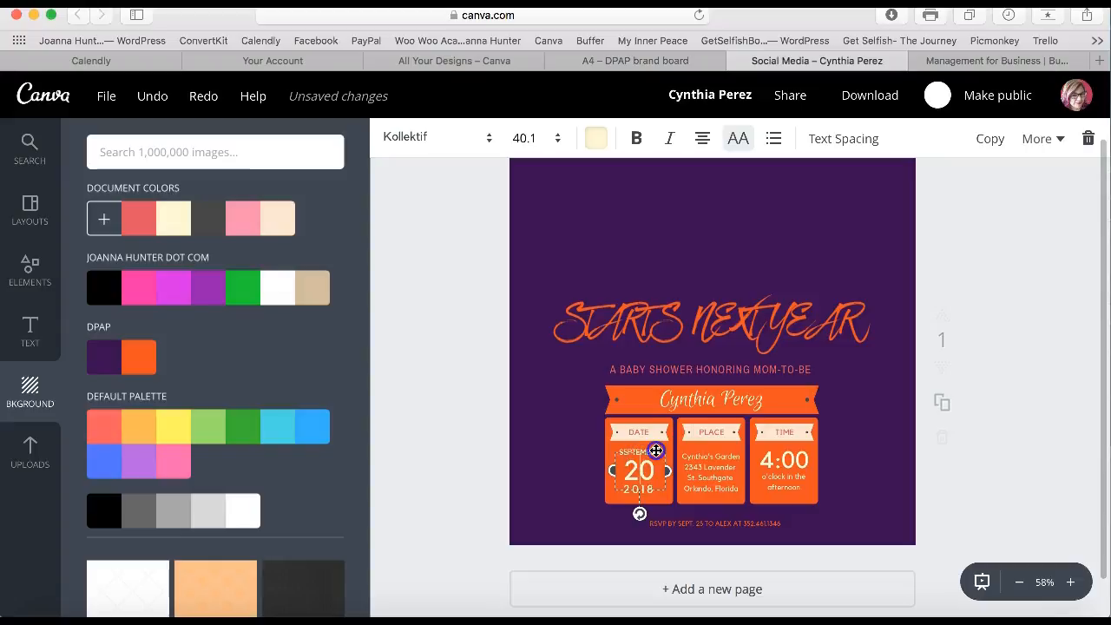
{"action": "left_click", "coordinate": [587, 464]}
{"action": "left_click", "coordinate": [643, 452]}
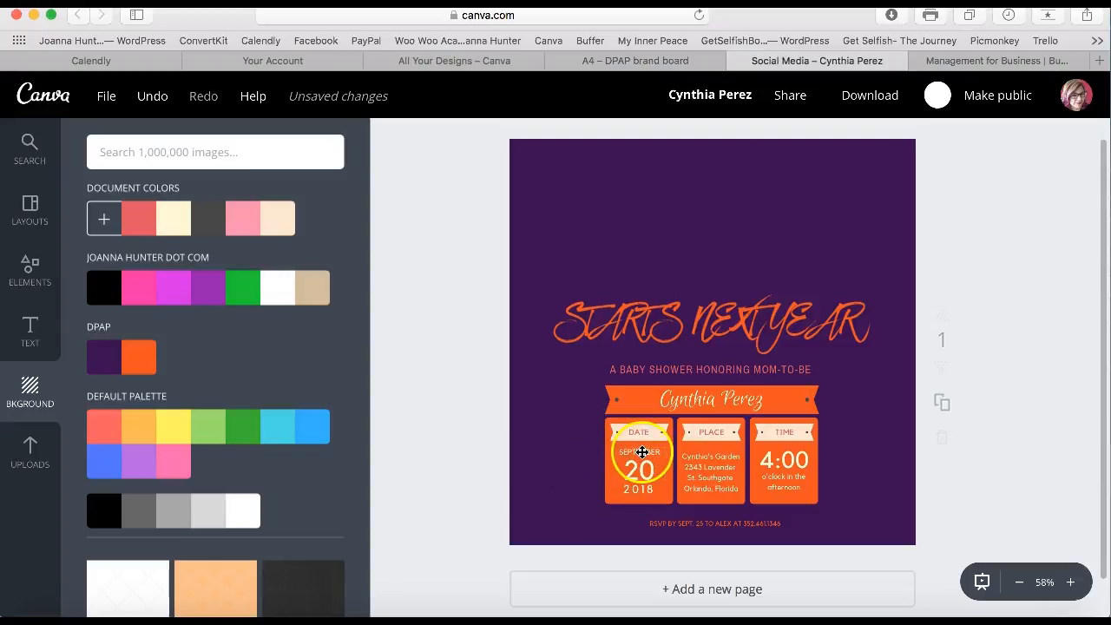
{"action": "left_click", "coordinate": [637, 450]}
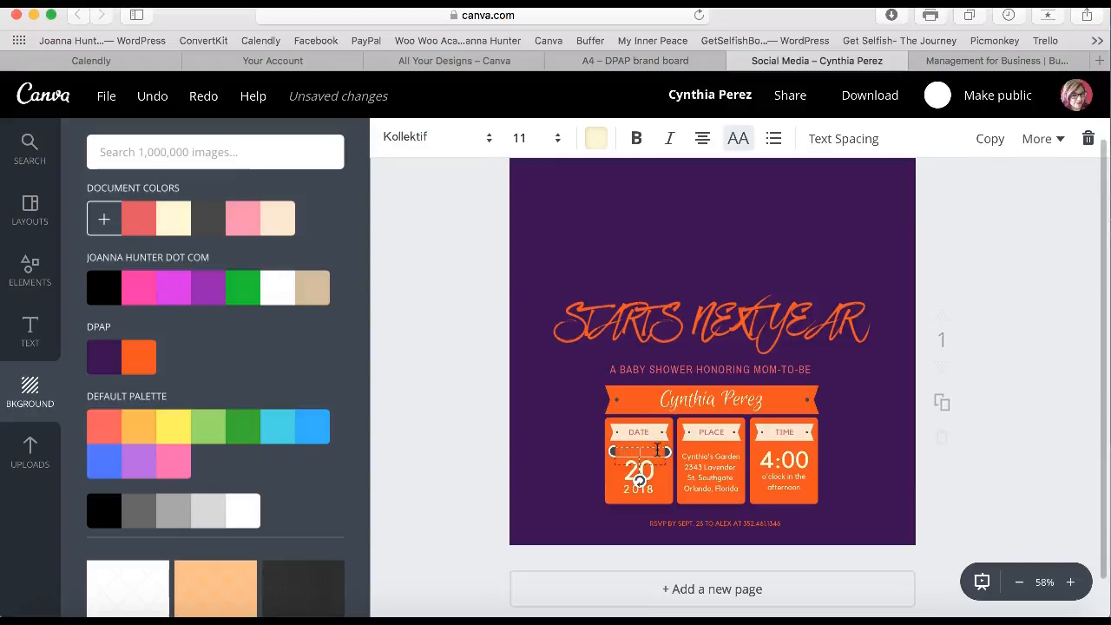
{"action": "left_click", "coordinate": [647, 494]}
{"action": "left_click", "coordinate": [655, 488]}
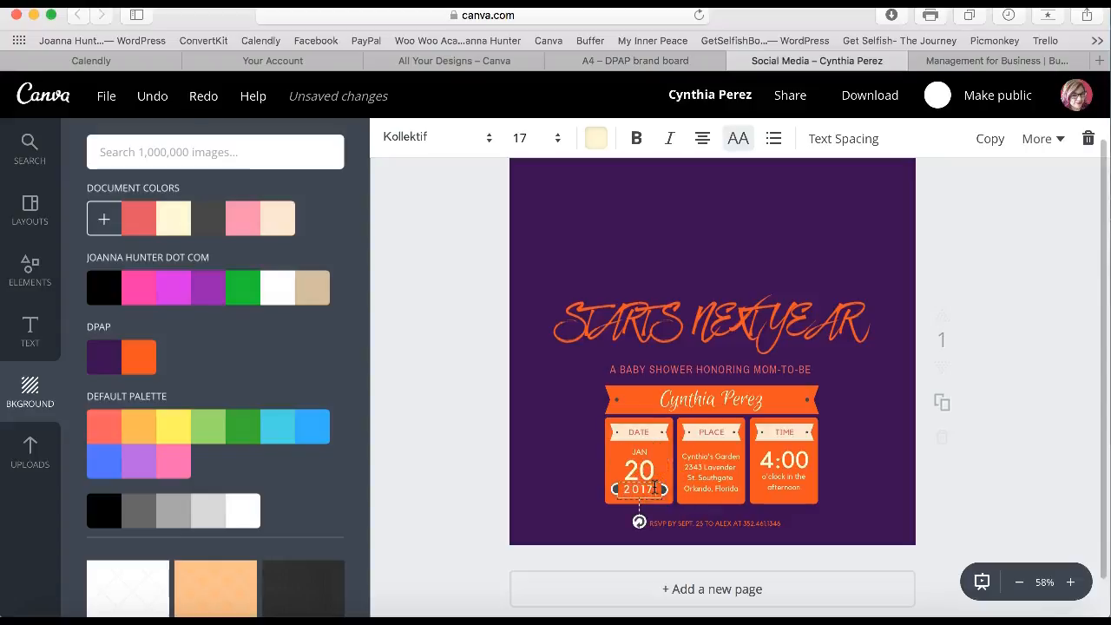
Step: Insert the gold two-line "Divine Planning - Abundant Profits" image from the uploaded images
{"action": "left_click", "coordinate": [32, 451]}
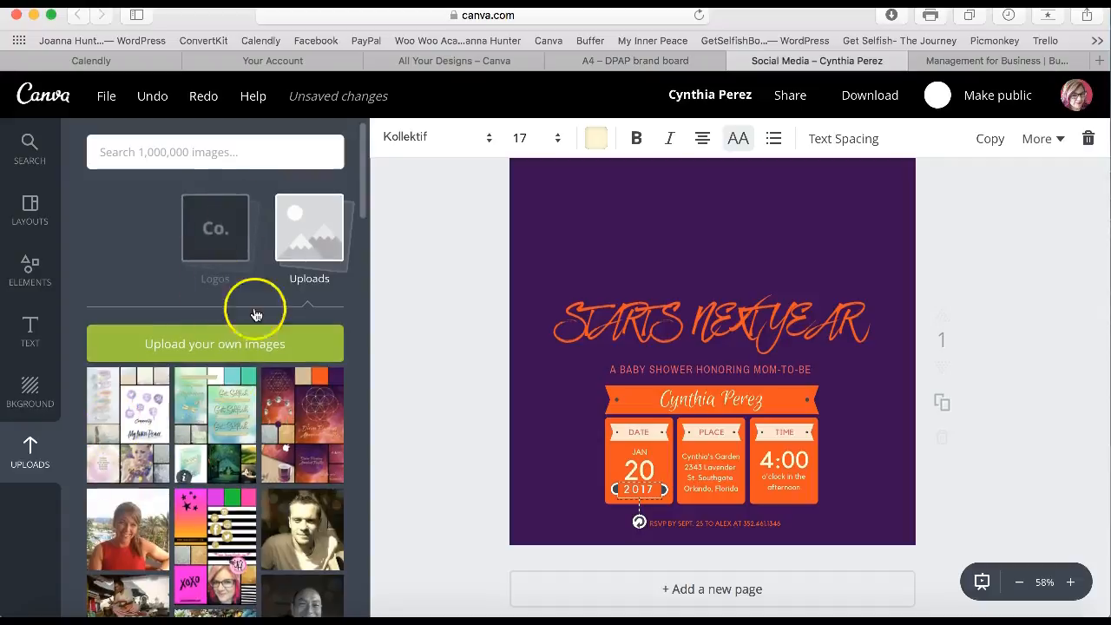
{"action": "left_click", "coordinate": [209, 243]}
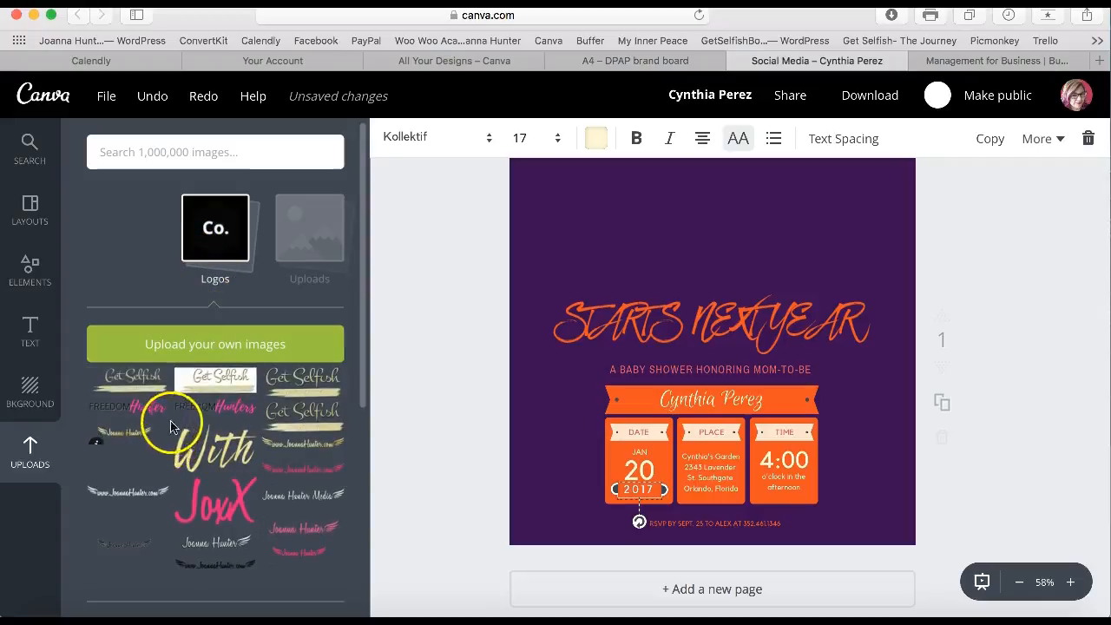
{"action": "left_click", "coordinate": [294, 244]}
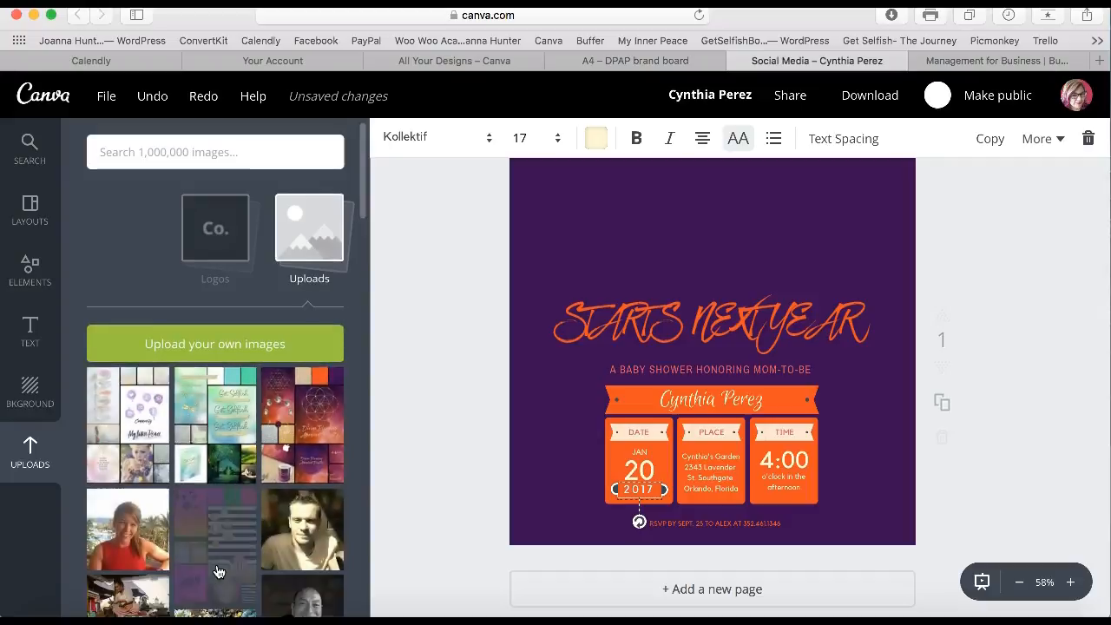
{"action": "scroll", "coordinate": [218, 572], "scroll_direction": "down", "scroll_amount": 5}
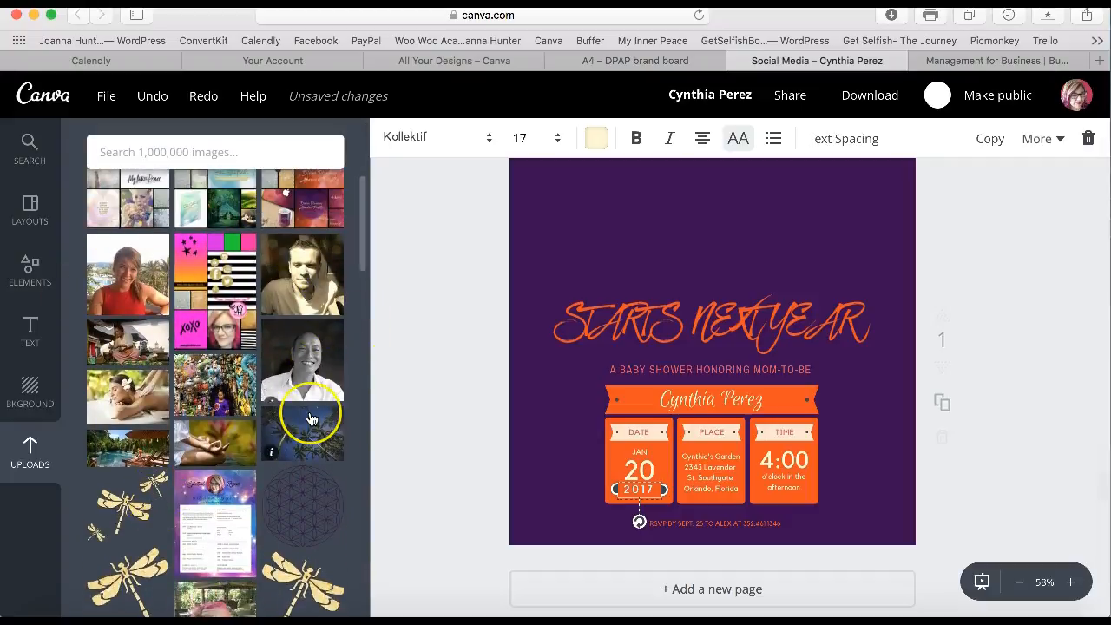
{"action": "scroll", "coordinate": [310, 416], "scroll_direction": "down", "scroll_amount": 10}
{"action": "scroll", "coordinate": [310, 419], "scroll_direction": "down", "scroll_amount": 10}
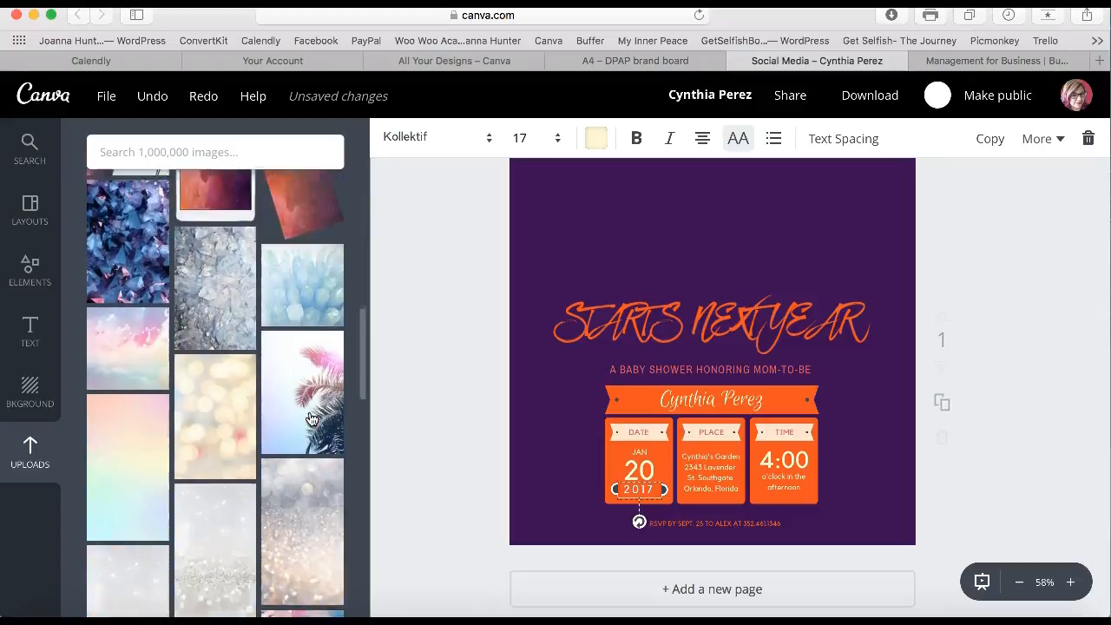
{"action": "scroll", "coordinate": [310, 419], "scroll_direction": "down", "scroll_amount": 10}
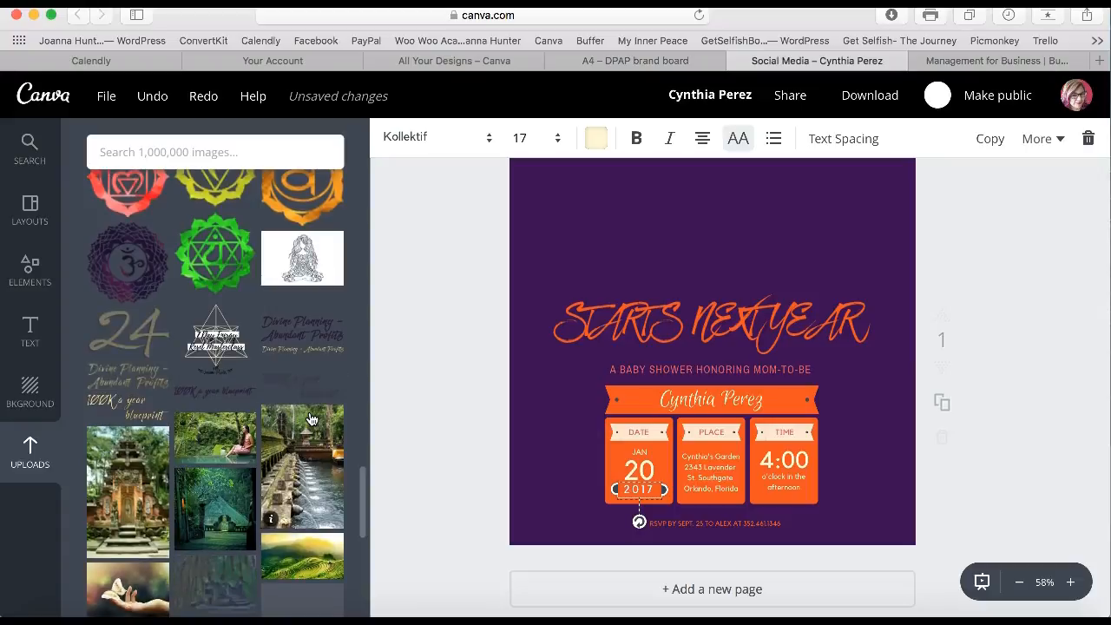
{"action": "left_click", "coordinate": [130, 380]}
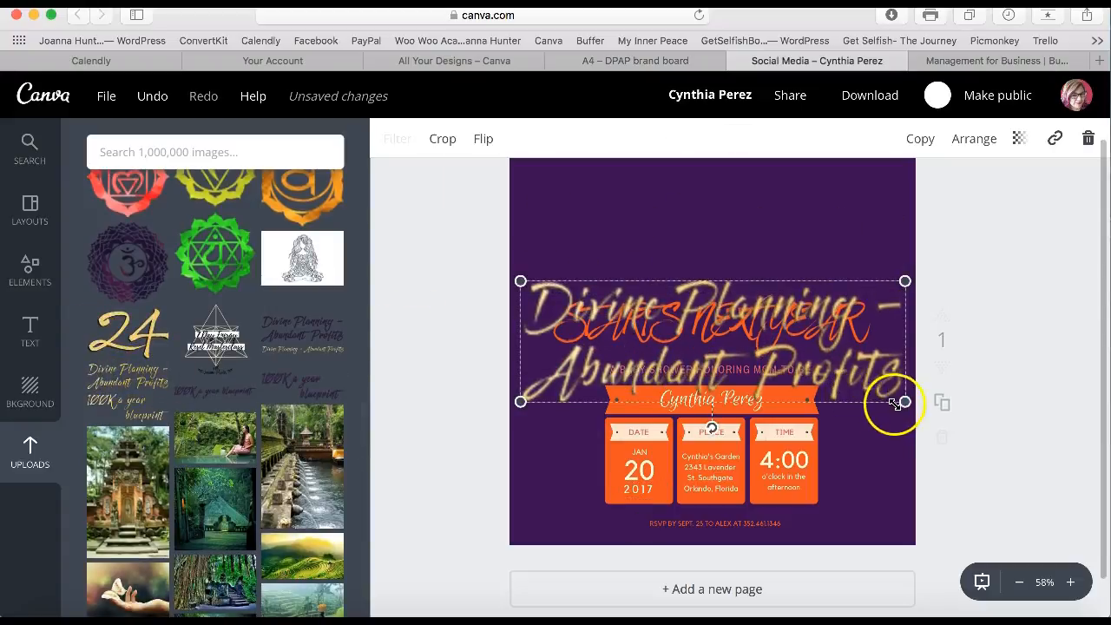
Step: Shrink the "Divine Planning - Abundant Profits" image to about two thirds of the page width and centre it above the heading
{"action": "left_click_drag", "start_coordinate": [849, 382], "coordinate": [782, 361]}
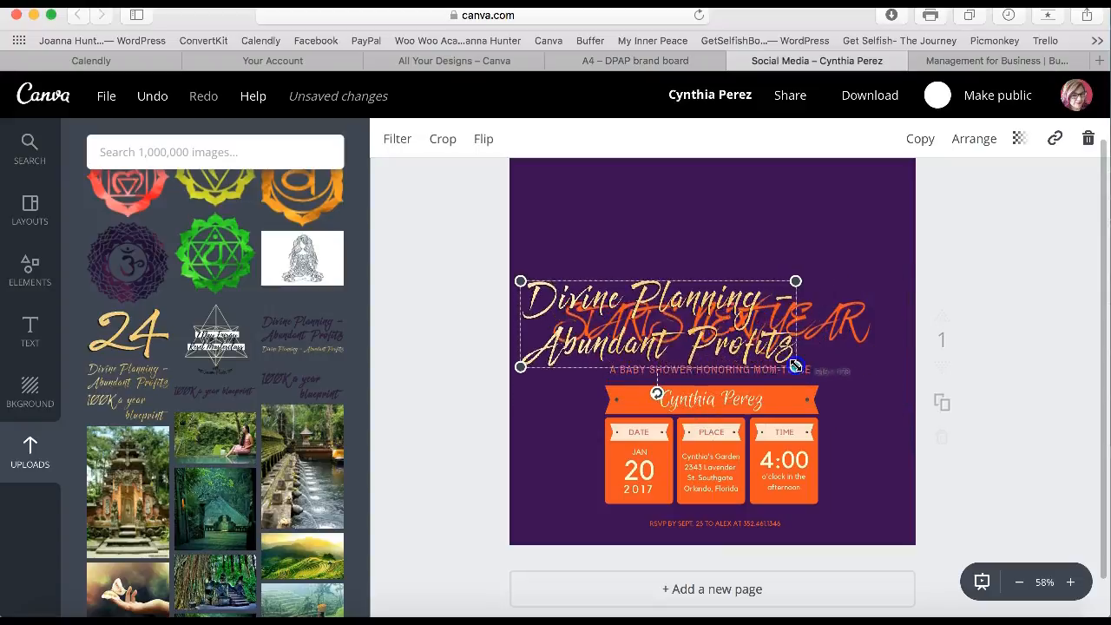
{"action": "left_click", "coordinate": [655, 324]}
{"action": "left_click_drag", "start_coordinate": [670, 318], "coordinate": [693, 235]}
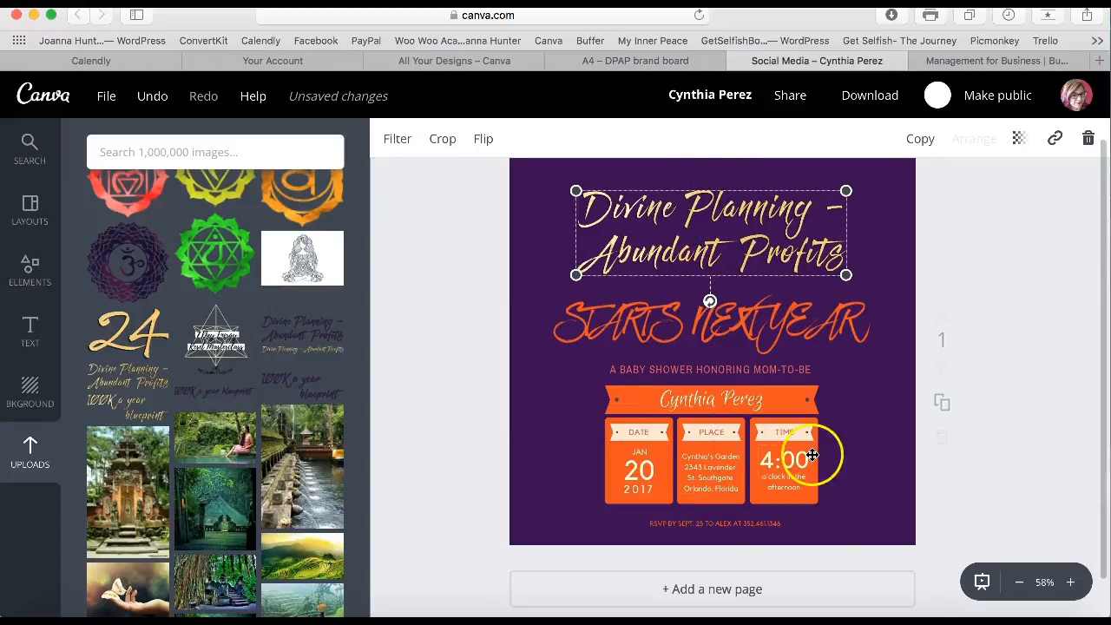
Step: Replace the name on the orange ribbon with "Join Us....."
{"action": "left_click", "coordinate": [721, 400]}
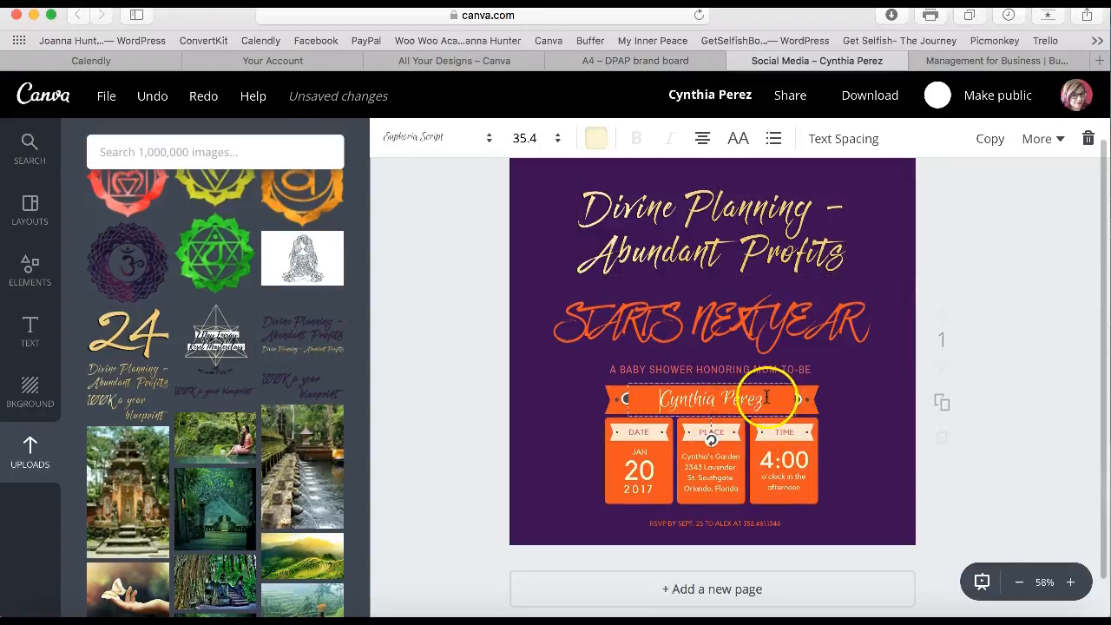
{"action": "left_click_drag", "start_coordinate": [767, 397], "coordinate": [689, 398]}
{"action": "type", "text": "Join Us....."}
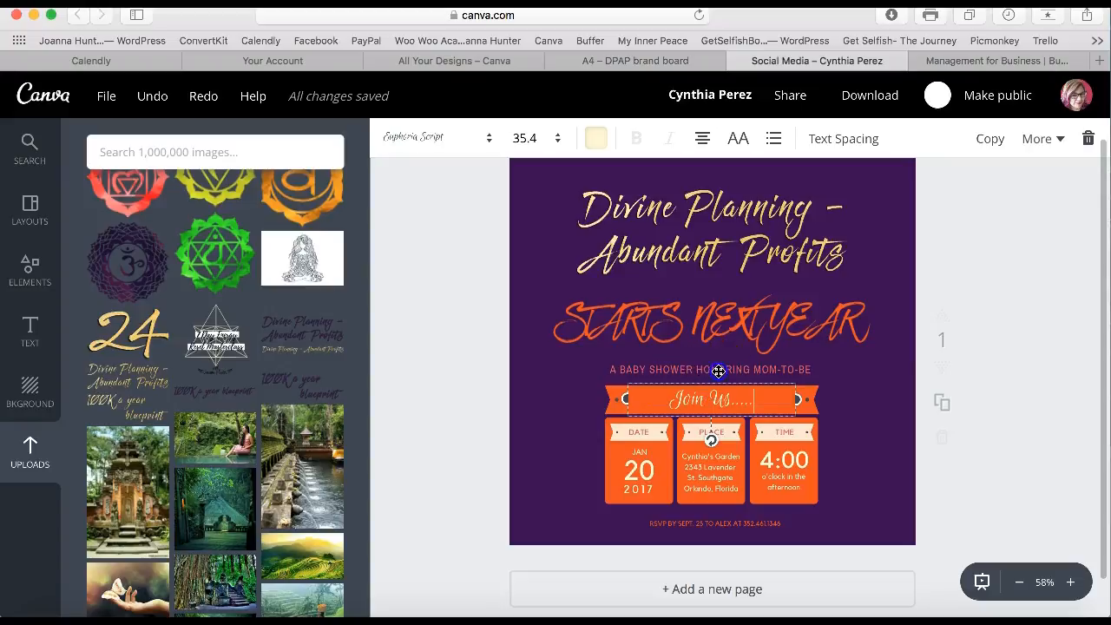
{"action": "left_click", "coordinate": [769, 368]}
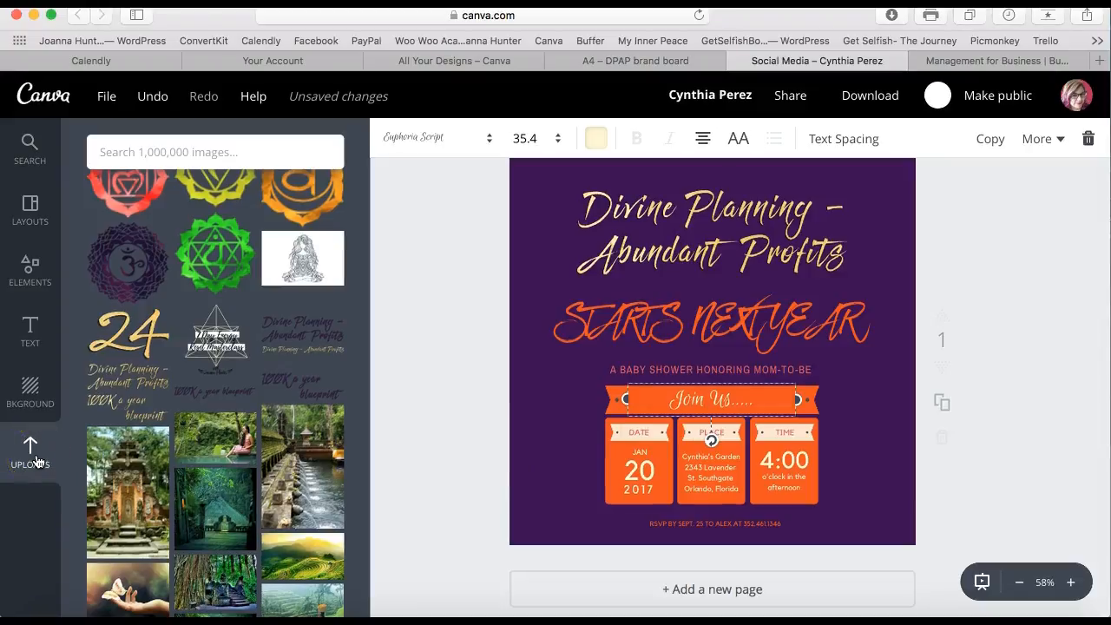
Step: Browse further through the uploaded images to examine the available brand text graphics and backgrounds
{"action": "scroll", "coordinate": [179, 429], "scroll_direction": "down", "scroll_amount": 15}
{"action": "scroll", "coordinate": [179, 432], "scroll_direction": "down", "scroll_amount": 10}
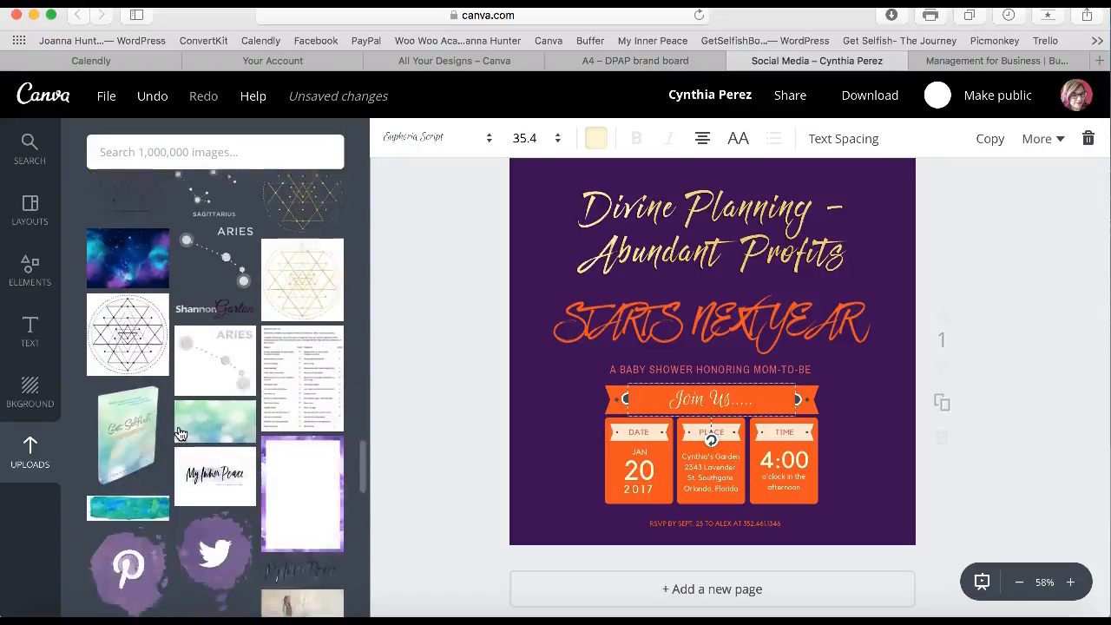
{"action": "scroll", "coordinate": [179, 432], "scroll_direction": "down", "scroll_amount": 8}
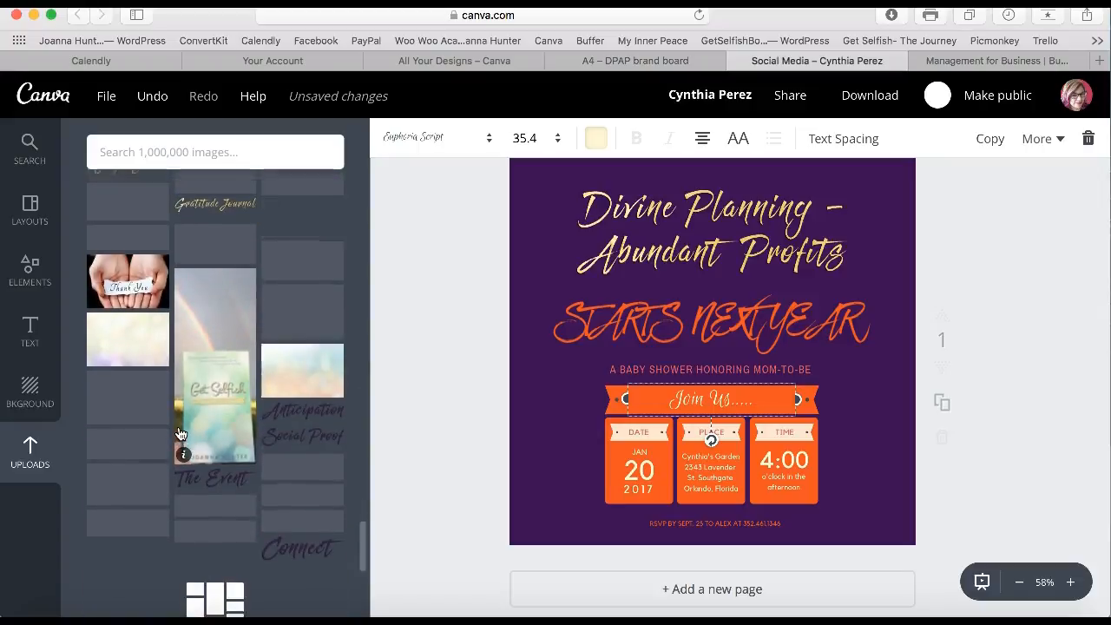
{"action": "scroll", "coordinate": [179, 434], "scroll_direction": "down", "scroll_amount": 3}
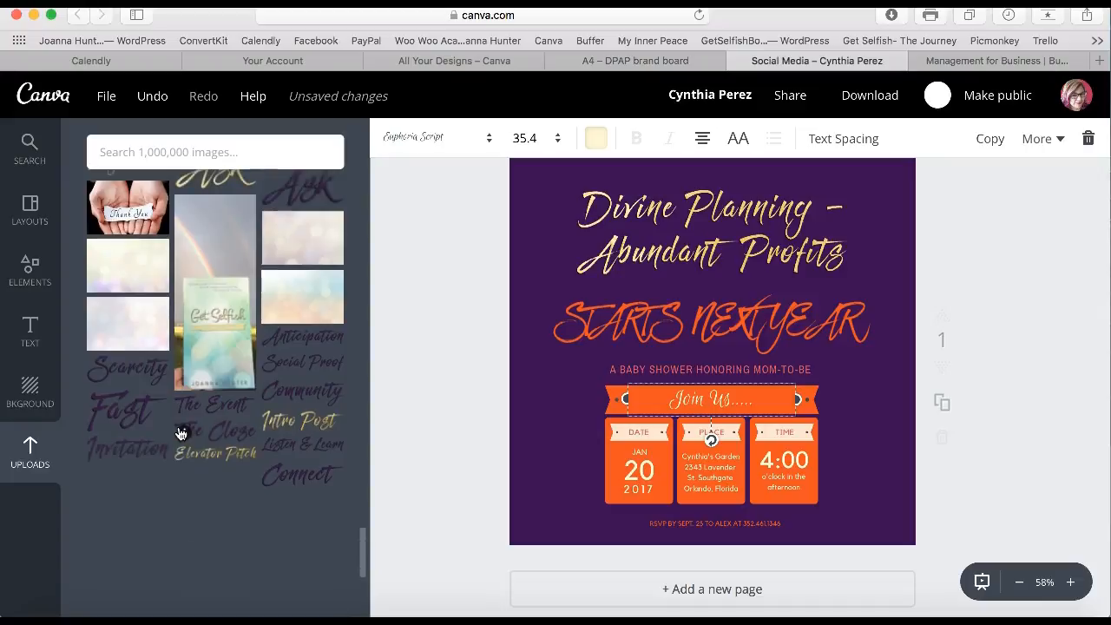
{"action": "scroll", "coordinate": [180, 435], "scroll_direction": "down", "scroll_amount": 5}
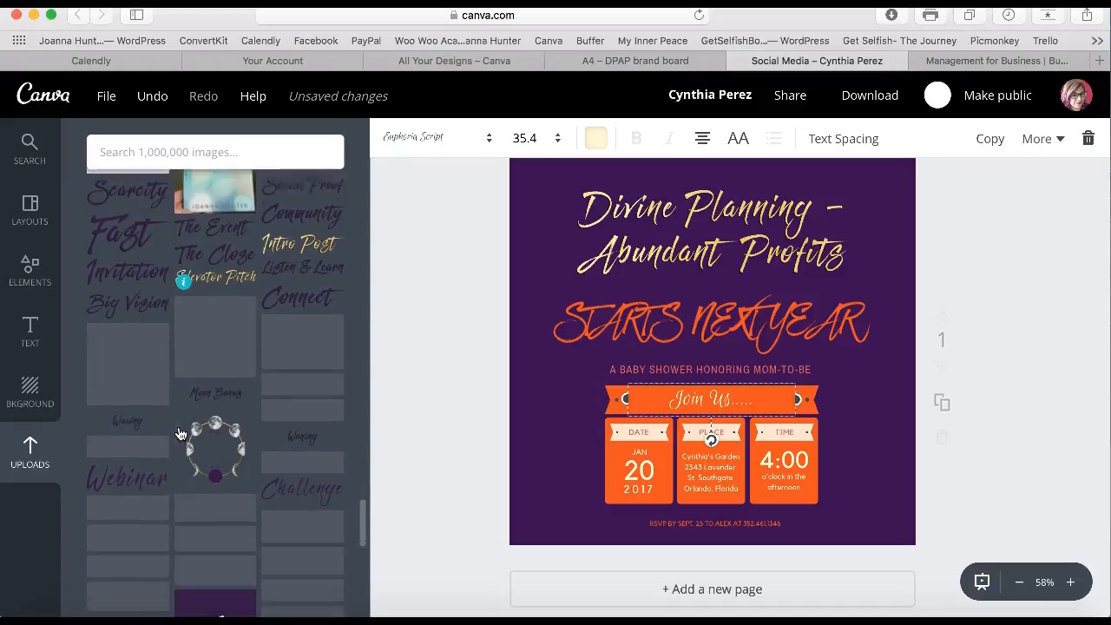
{"action": "scroll", "coordinate": [179, 434], "scroll_direction": "down", "scroll_amount": 8}
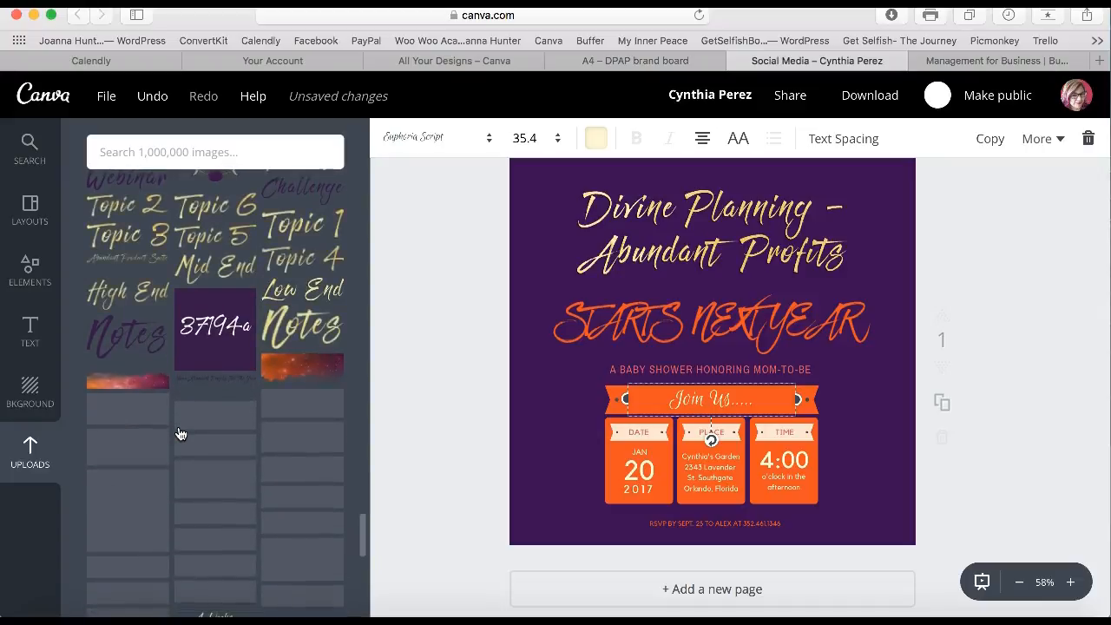
{"action": "scroll", "coordinate": [179, 434], "scroll_direction": "down", "scroll_amount": 3}
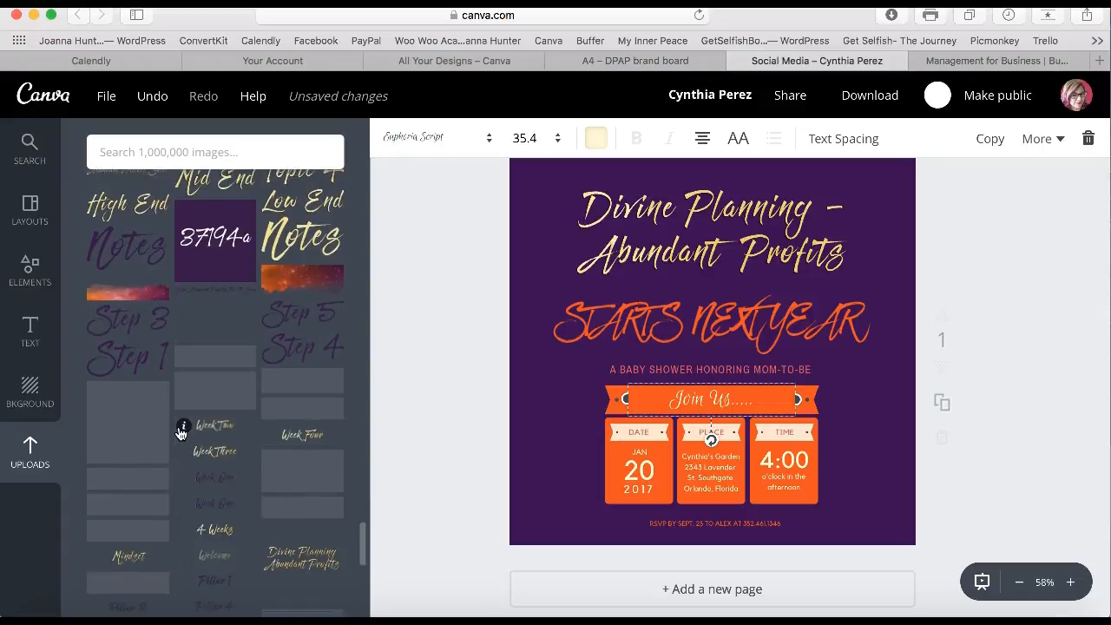
{"action": "scroll", "coordinate": [179, 434], "scroll_direction": "down", "scroll_amount": 2}
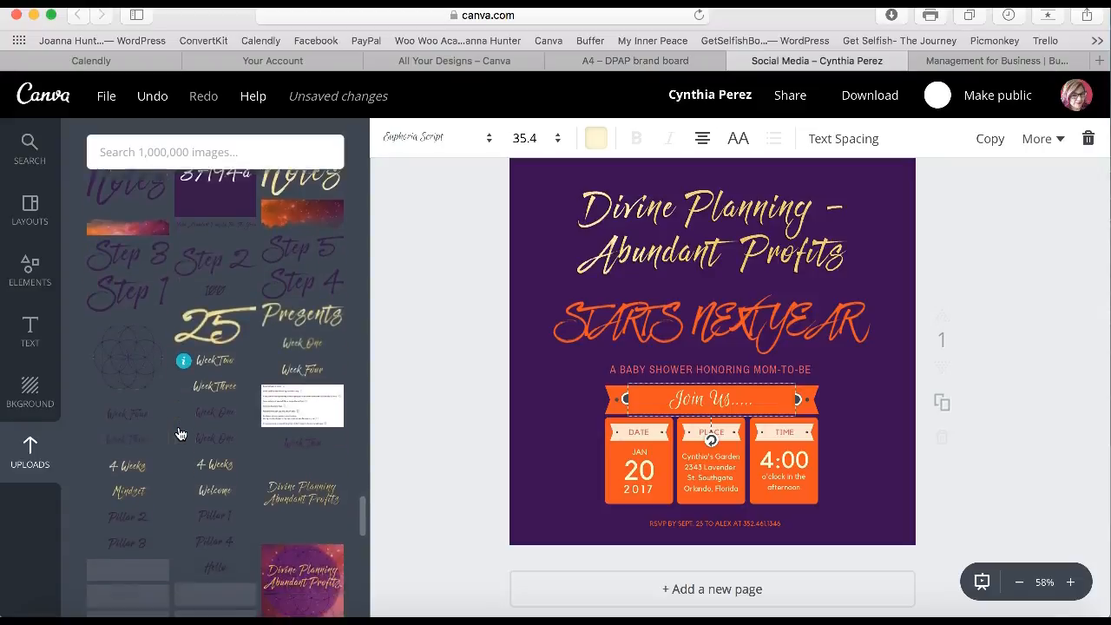
{"action": "scroll", "coordinate": [180, 434], "scroll_direction": "down", "scroll_amount": 5}
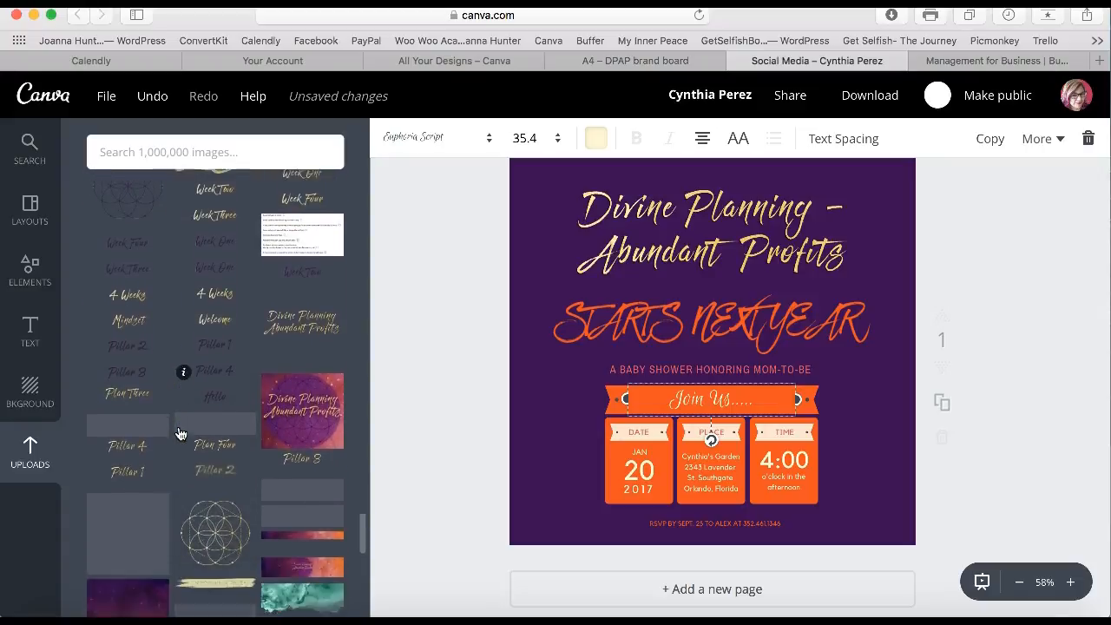
{"action": "scroll", "coordinate": [182, 434], "scroll_direction": "down", "scroll_amount": 1}
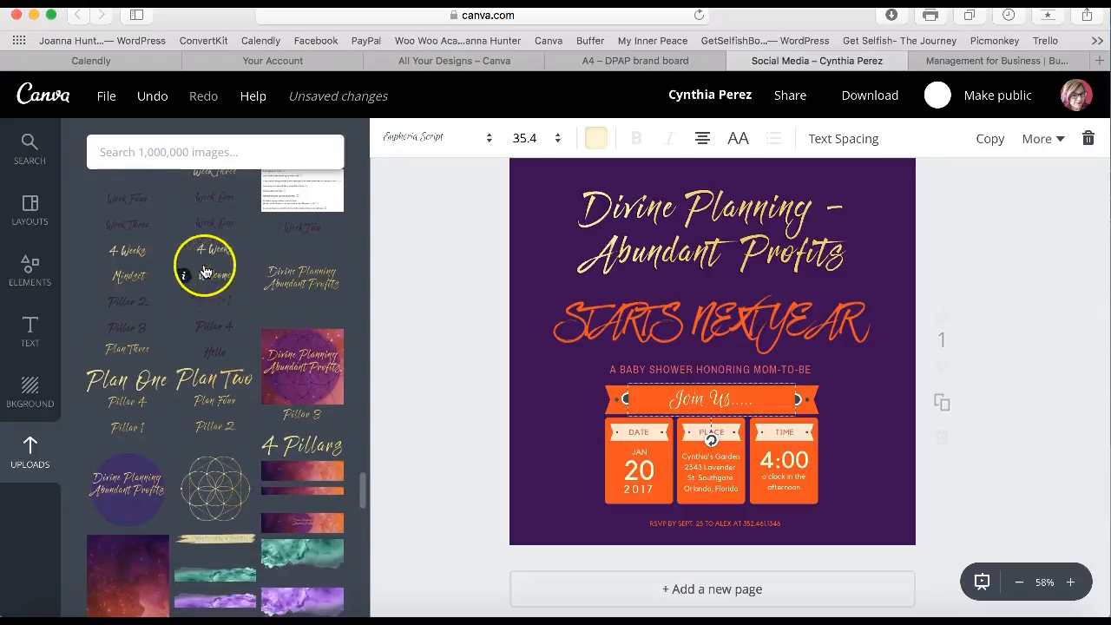
Step: Insert the purple-to-orange starry sky image from the uploads as the full-page background and adjust its vertical position
{"action": "scroll", "coordinate": [126, 564], "scroll_direction": "down", "scroll_amount": 3}
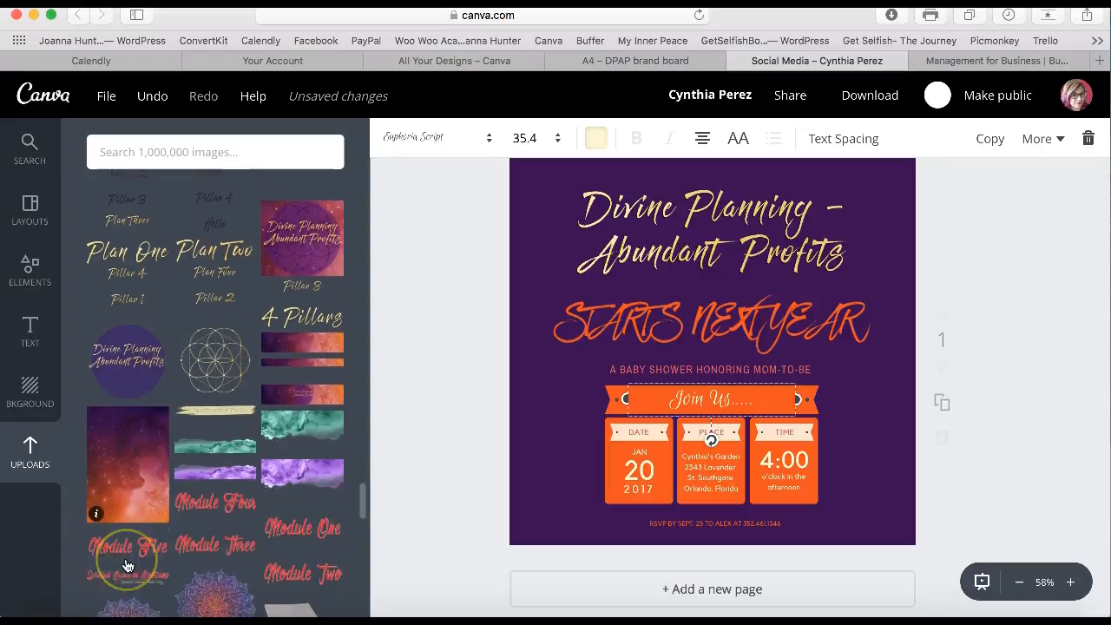
{"action": "left_click", "coordinate": [119, 471]}
{"action": "left_click_drag", "start_coordinate": [120, 471], "coordinate": [589, 312]}
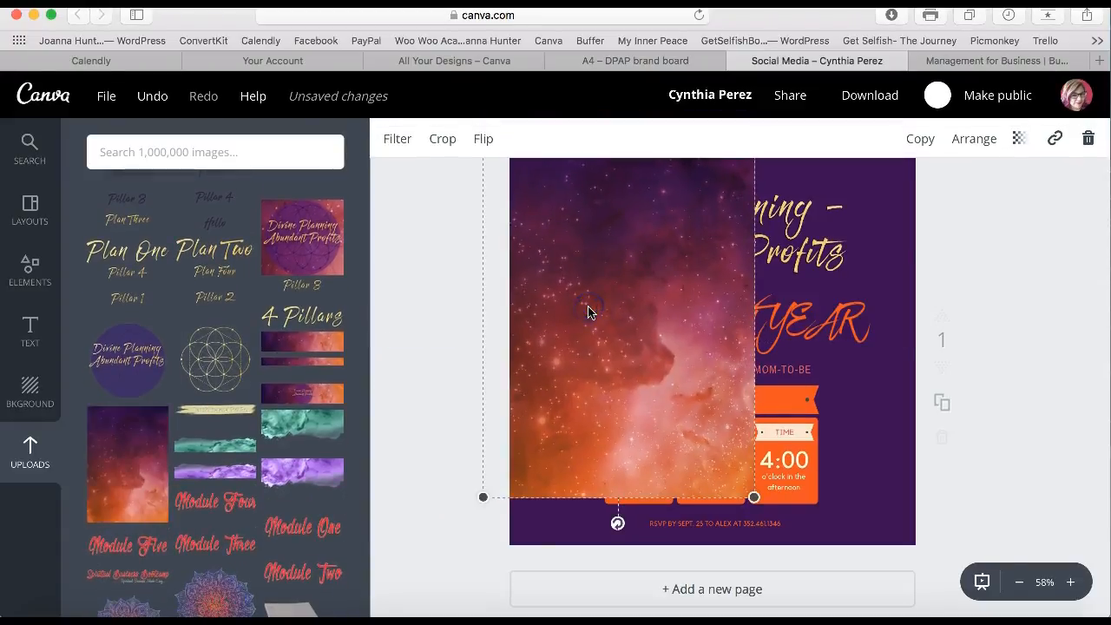
{"action": "left_click_drag", "start_coordinate": [753, 496], "coordinate": [937, 518]}
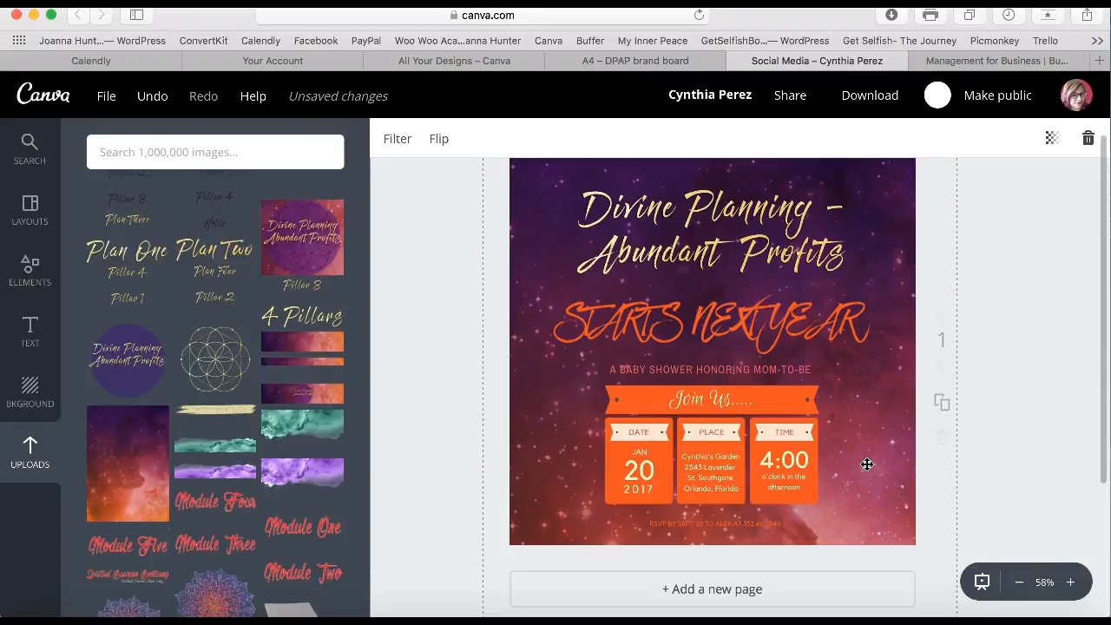
{"action": "left_click_drag", "start_coordinate": [942, 514], "coordinate": [927, 418]}
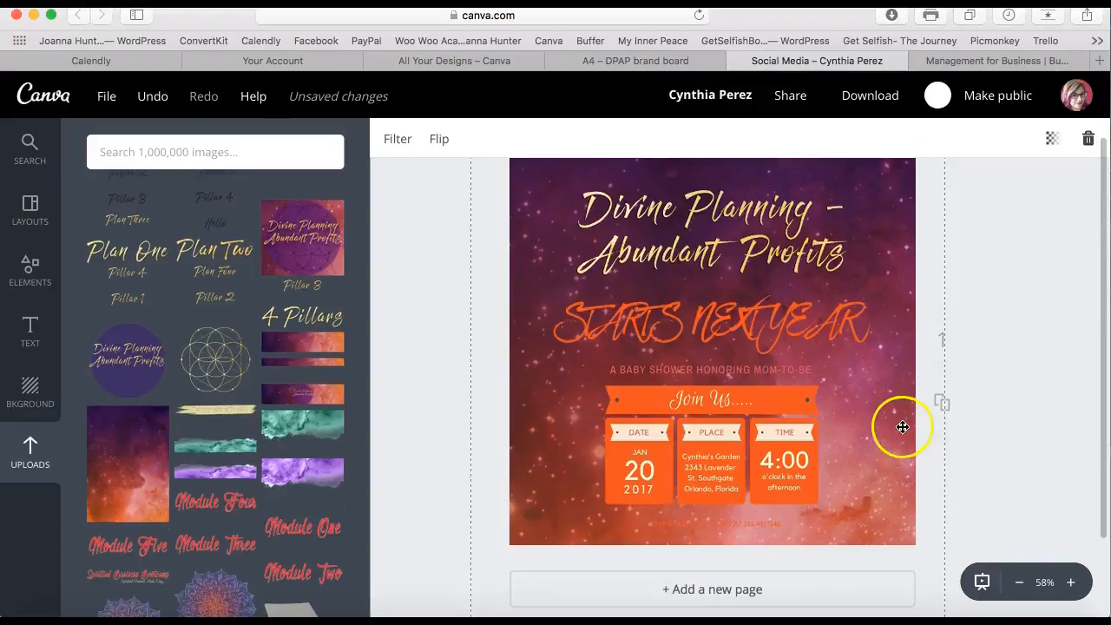
{"action": "left_click_drag", "start_coordinate": [880, 385], "coordinate": [873, 461]}
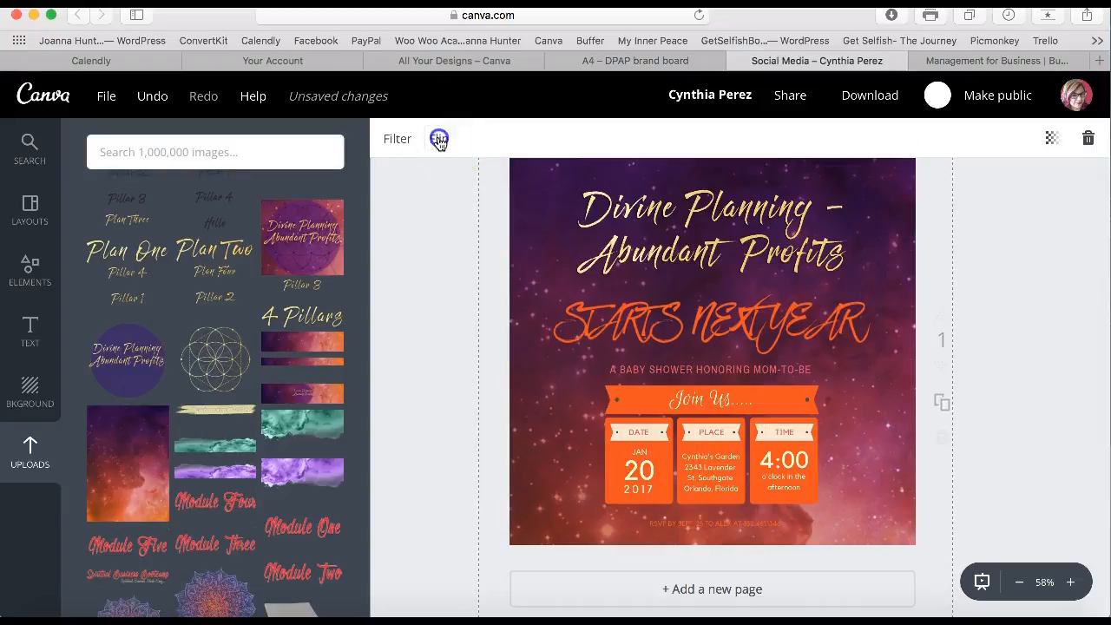
Step: Flip the starry background image horizontally, also trying a vertical flip and reversing it
{"action": "left_click", "coordinate": [440, 139]}
{"action": "left_click", "coordinate": [491, 219]}
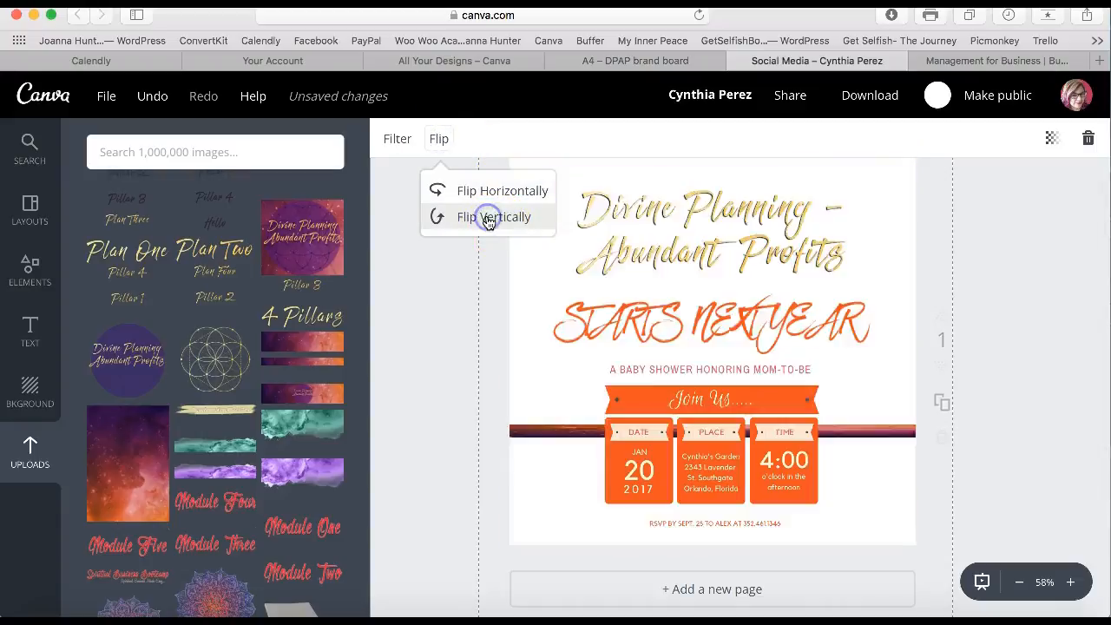
{"action": "left_click", "coordinate": [495, 193]}
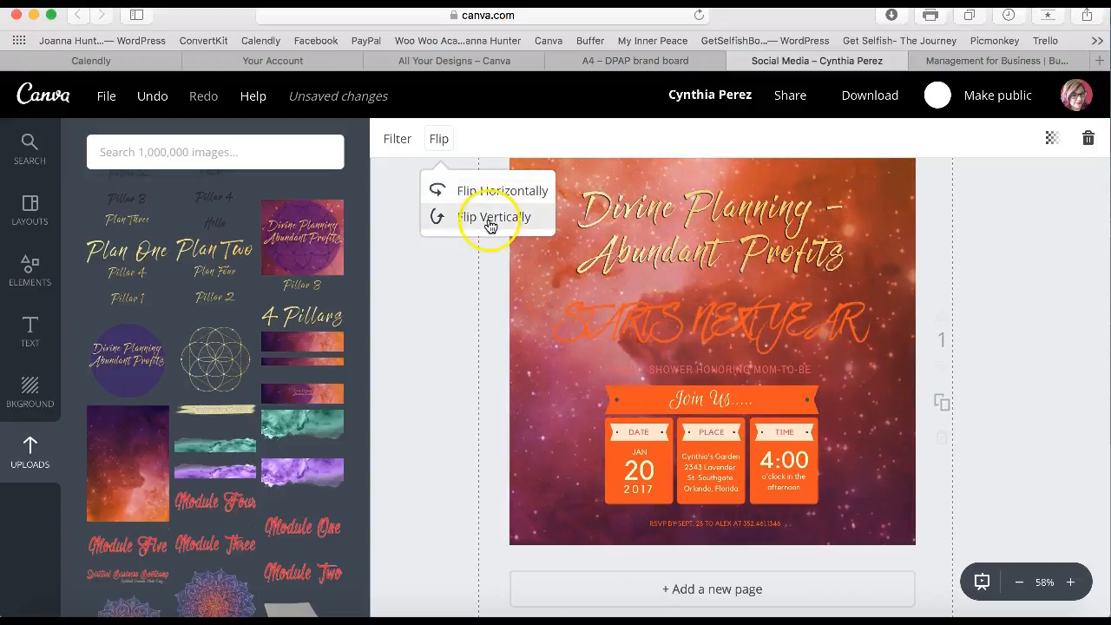
{"action": "left_click", "coordinate": [491, 218]}
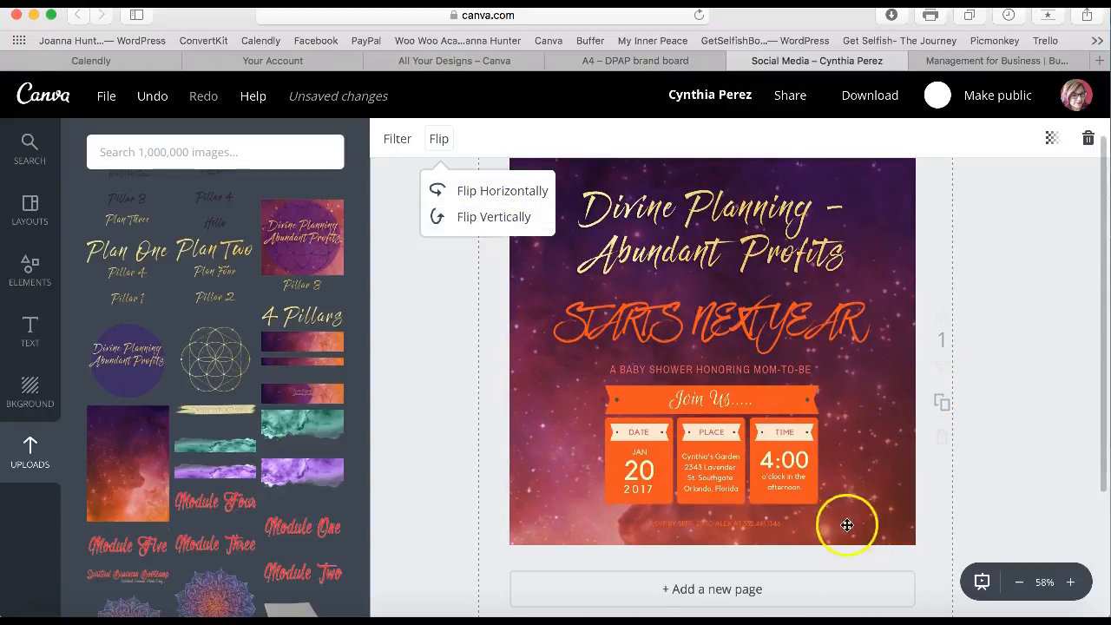
{"action": "left_click", "coordinate": [426, 501]}
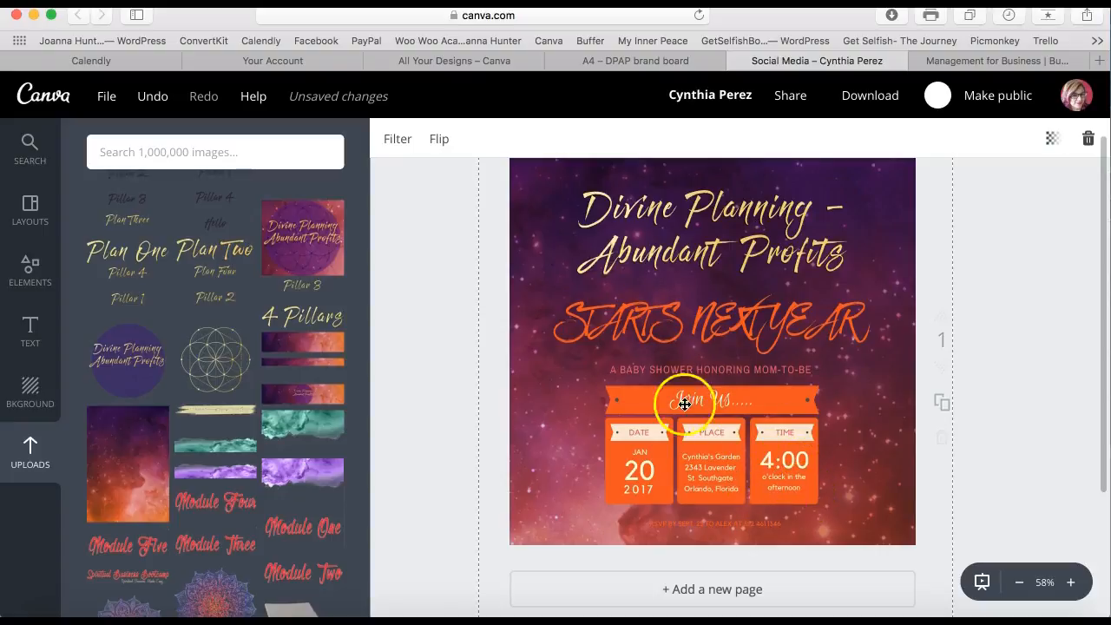
Step: Rename the design as "DPAP- starting meme"
{"action": "left_click", "coordinate": [691, 97]}
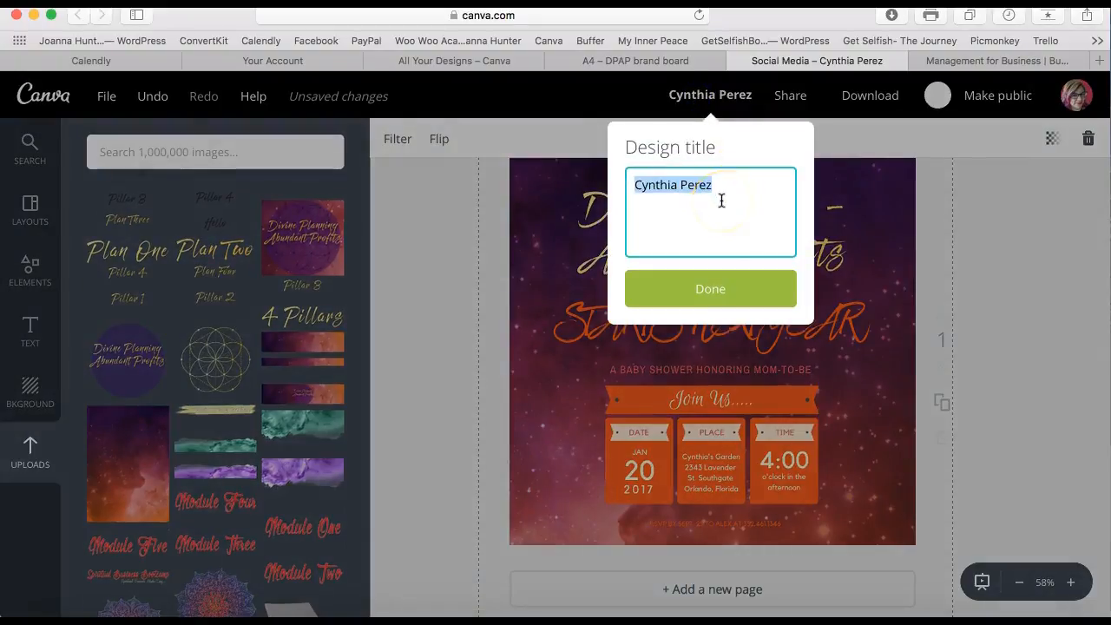
{"action": "key", "text": "BackSpace"}
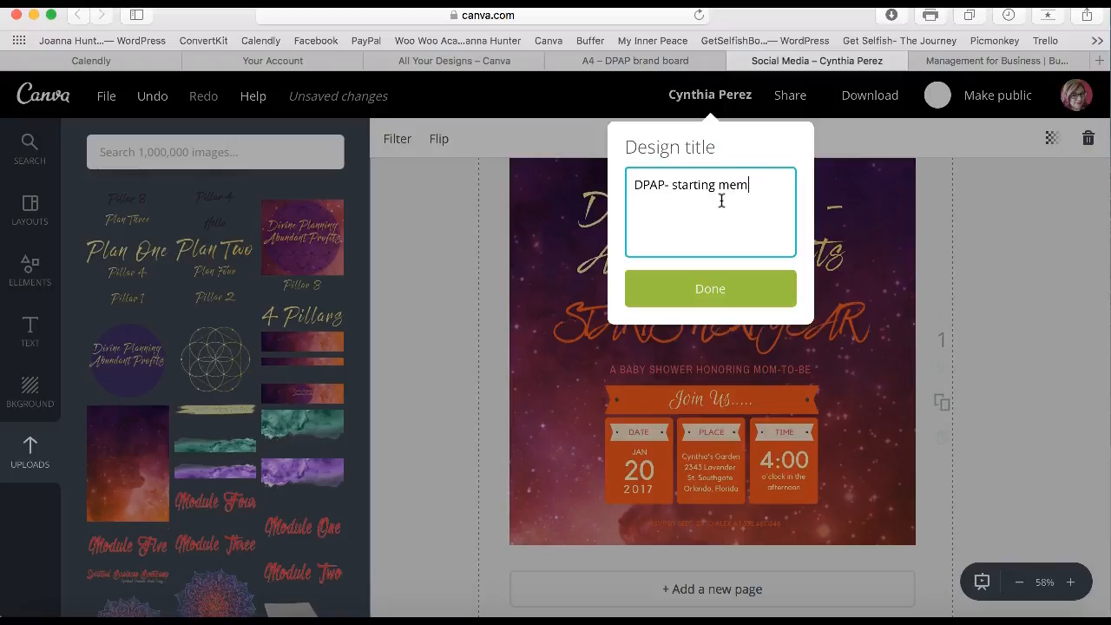
{"action": "left_click", "coordinate": [707, 295]}
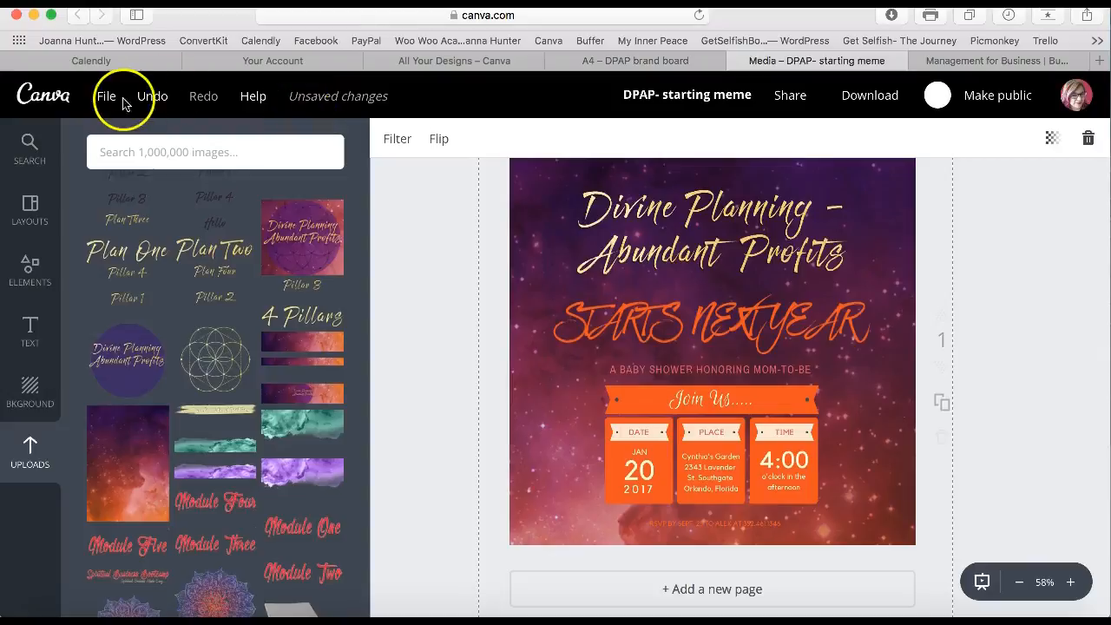
Step: Examine the formats Magic Resize offers for copying the design, from social media posts to blogging, headers and ads
{"action": "left_click", "coordinate": [105, 96]}
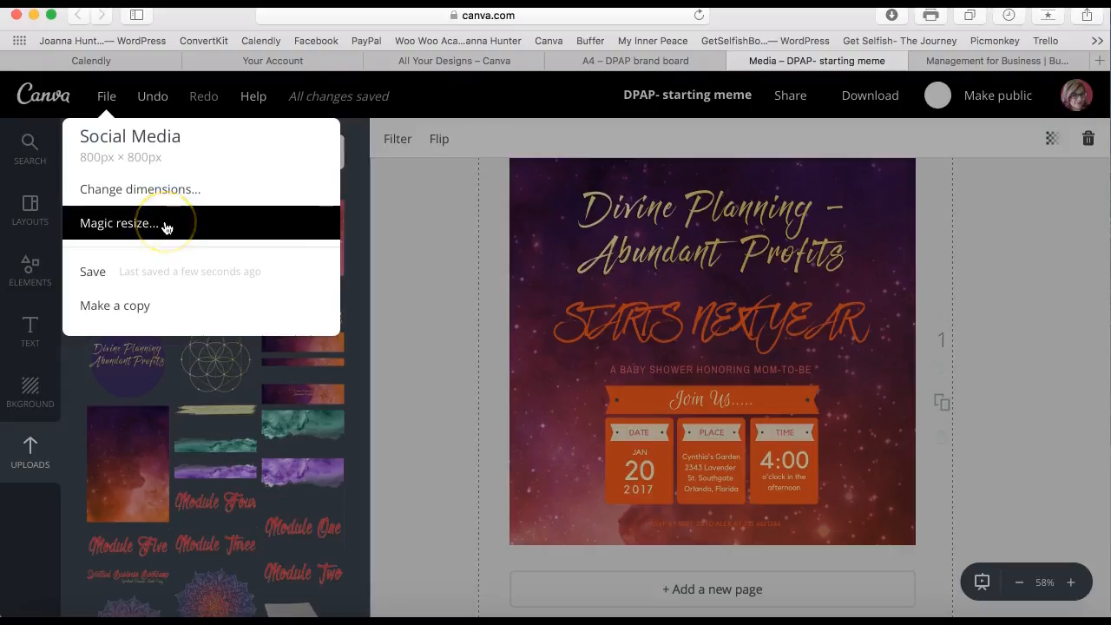
{"action": "left_click", "coordinate": [165, 226]}
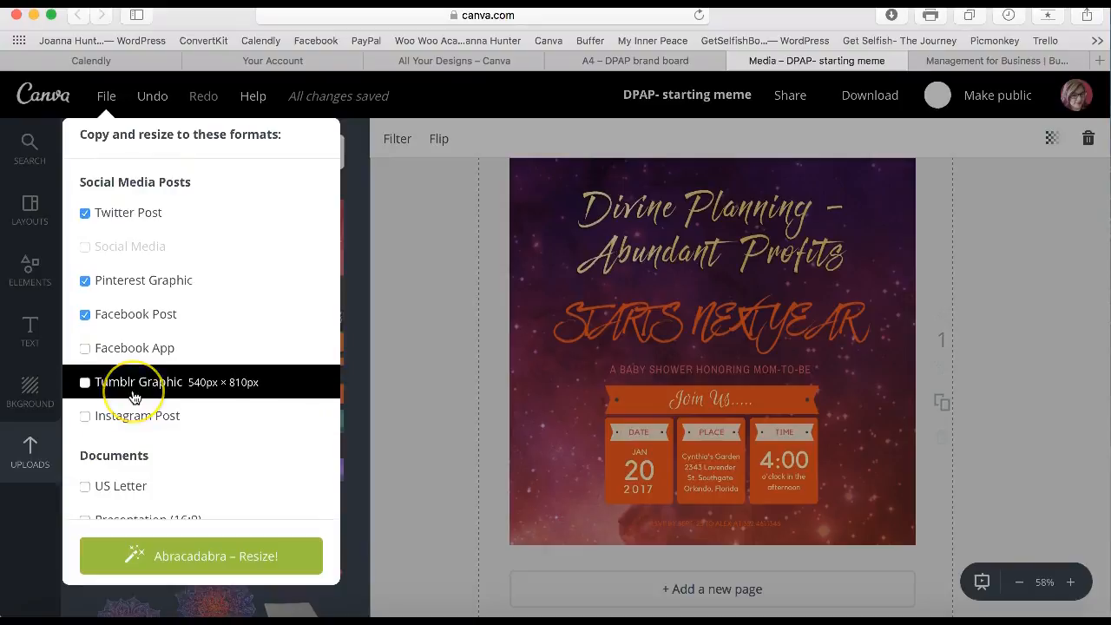
{"action": "scroll", "coordinate": [137, 392], "scroll_direction": "down", "scroll_amount": 5}
{"action": "scroll", "coordinate": [135, 397], "scroll_direction": "down", "scroll_amount": 20}
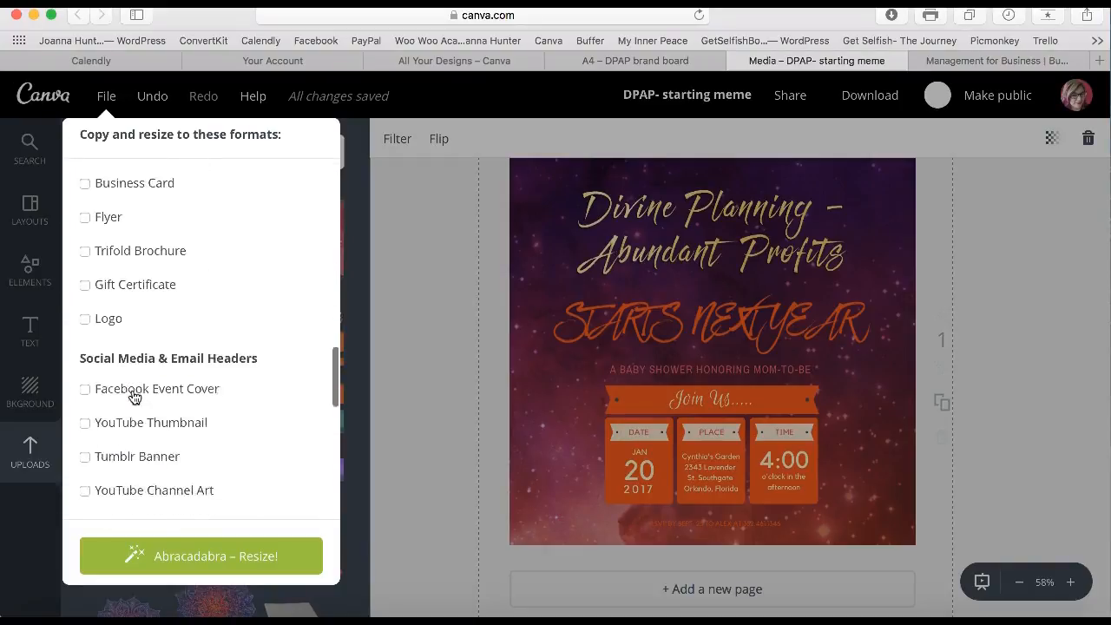
{"action": "scroll", "coordinate": [135, 397], "scroll_direction": "down", "scroll_amount": 10}
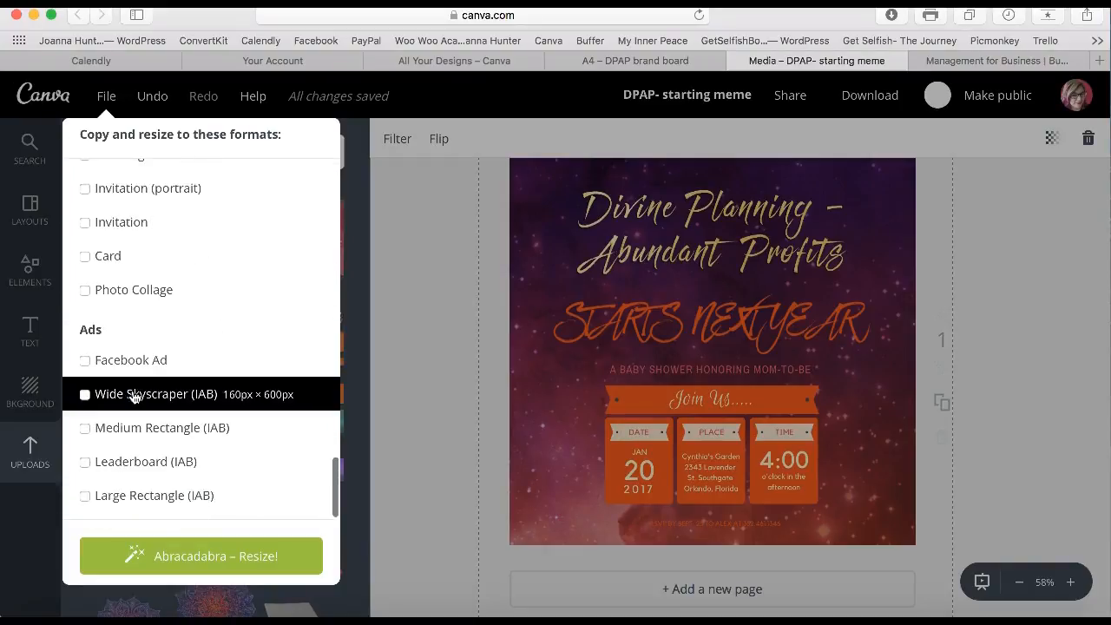
{"action": "scroll", "coordinate": [135, 397], "scroll_direction": "up", "scroll_amount": 15}
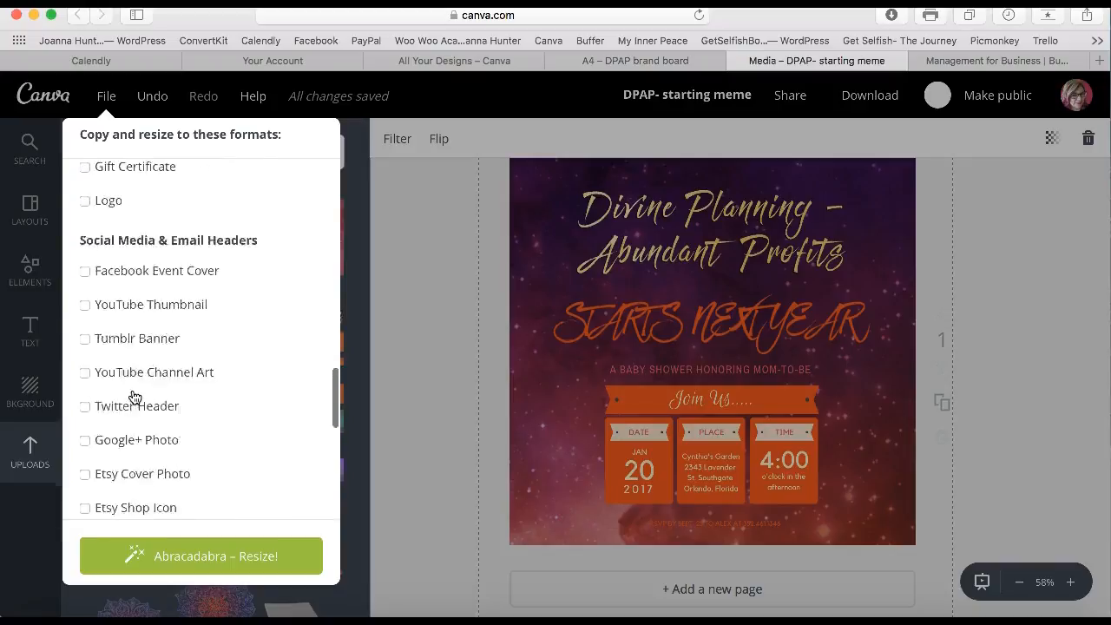
{"action": "scroll", "coordinate": [135, 397], "scroll_direction": "up", "scroll_amount": 15}
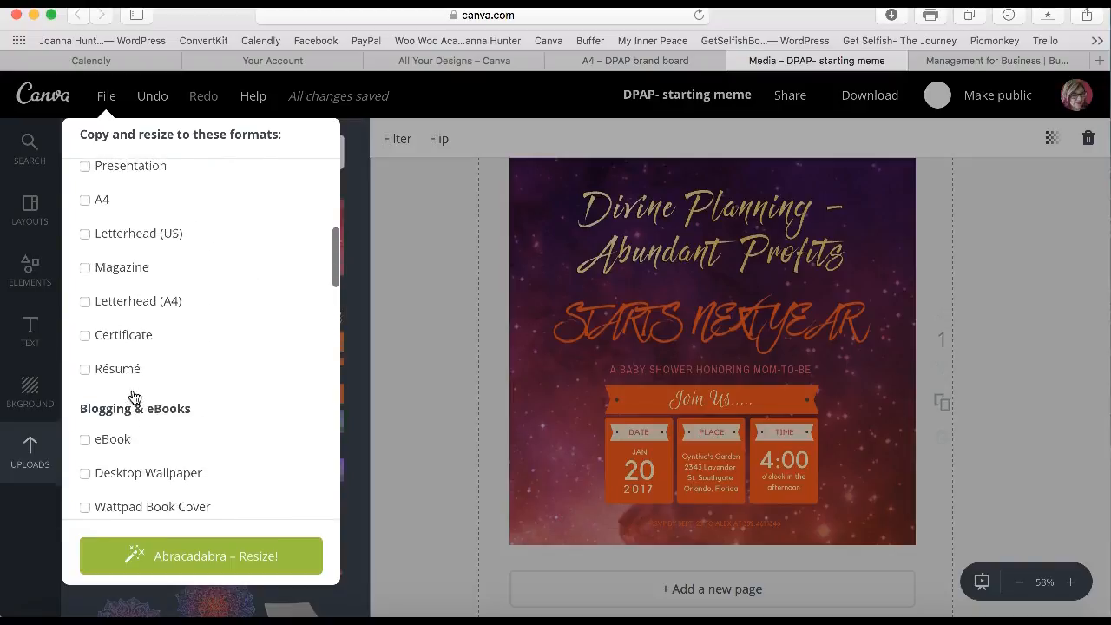
{"action": "scroll", "coordinate": [134, 397], "scroll_direction": "down", "scroll_amount": 8}
{"action": "scroll", "coordinate": [135, 397], "scroll_direction": "down", "scroll_amount": 1}
{"action": "scroll", "coordinate": [130, 358], "scroll_direction": "up", "scroll_amount": 3}
{"action": "left_click", "coordinate": [124, 383]}
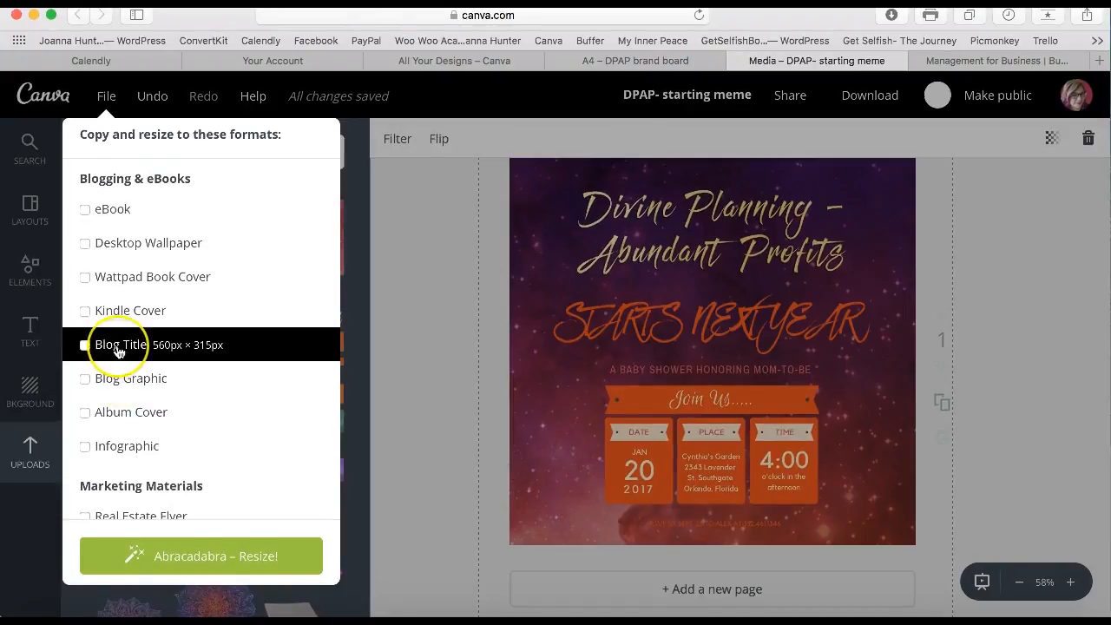
{"action": "scroll", "coordinate": [118, 350], "scroll_direction": "up", "scroll_amount": 3}
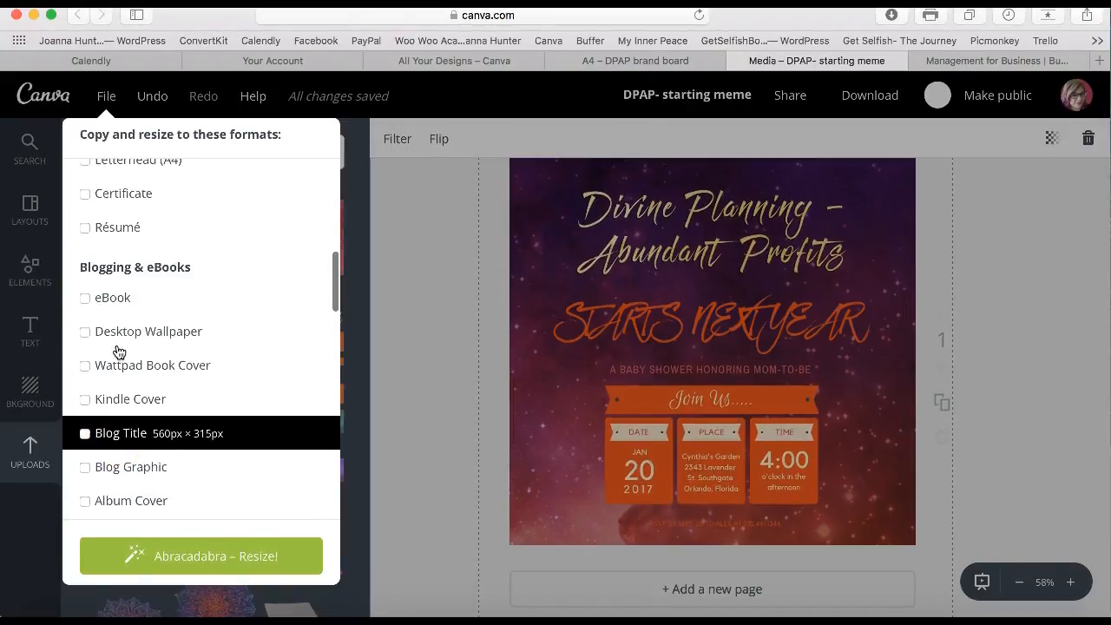
{"action": "scroll", "coordinate": [119, 349], "scroll_direction": "up", "scroll_amount": 1}
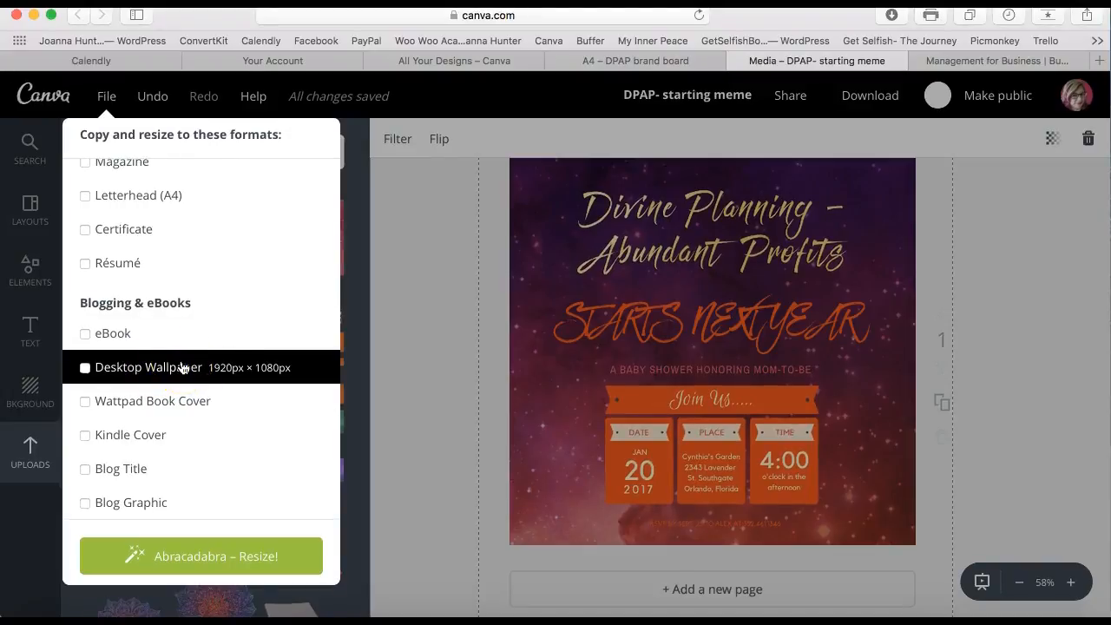
{"action": "scroll", "coordinate": [182, 369], "scroll_direction": "up", "scroll_amount": 4}
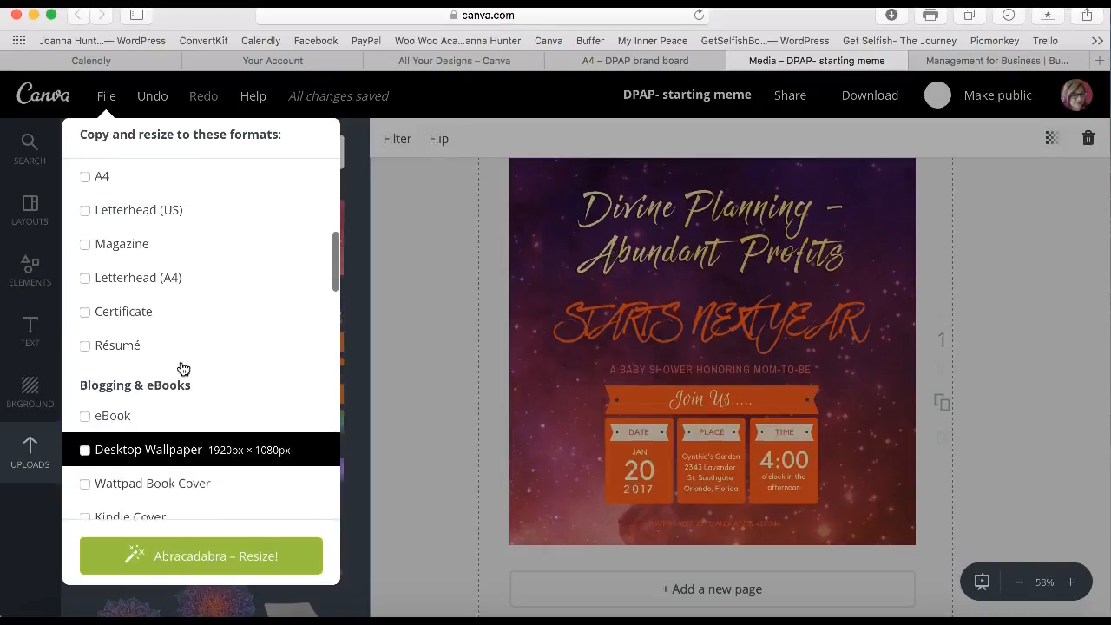
{"action": "scroll", "coordinate": [124, 375], "scroll_direction": "up", "scroll_amount": 10}
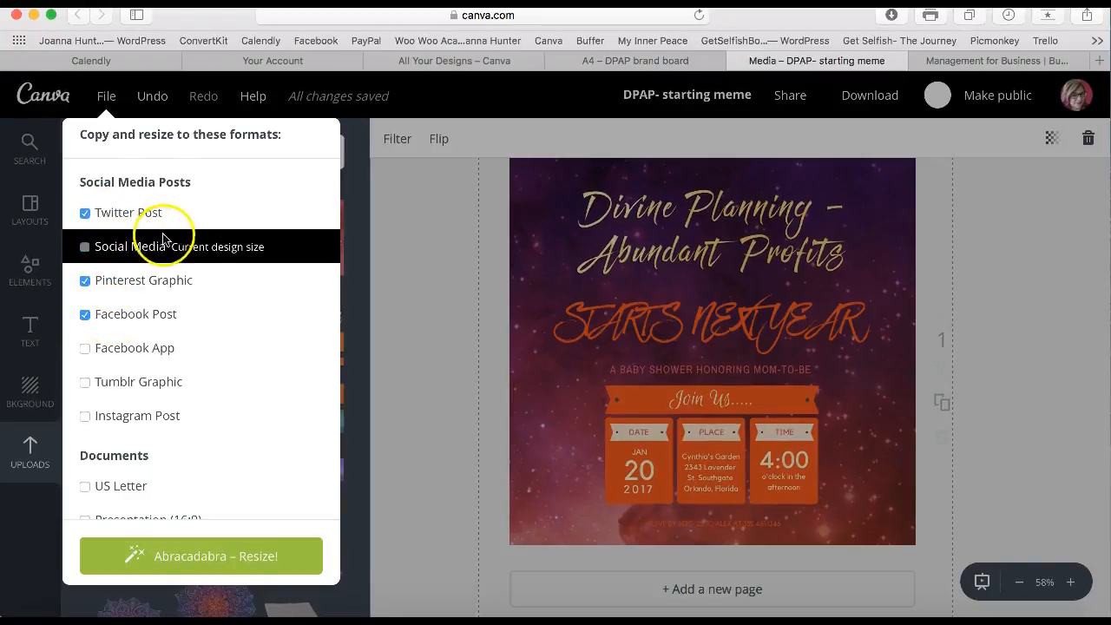
{"action": "left_click", "coordinate": [112, 101]}
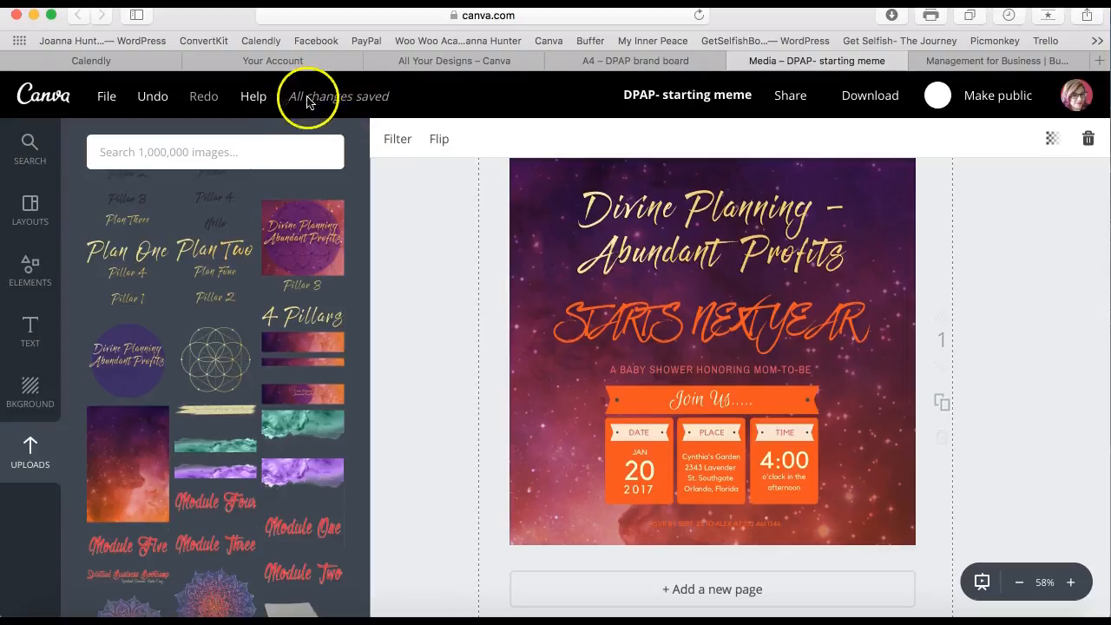
Step: Examine the file types available for downloading the design, without downloading it
{"action": "left_click", "coordinate": [880, 105]}
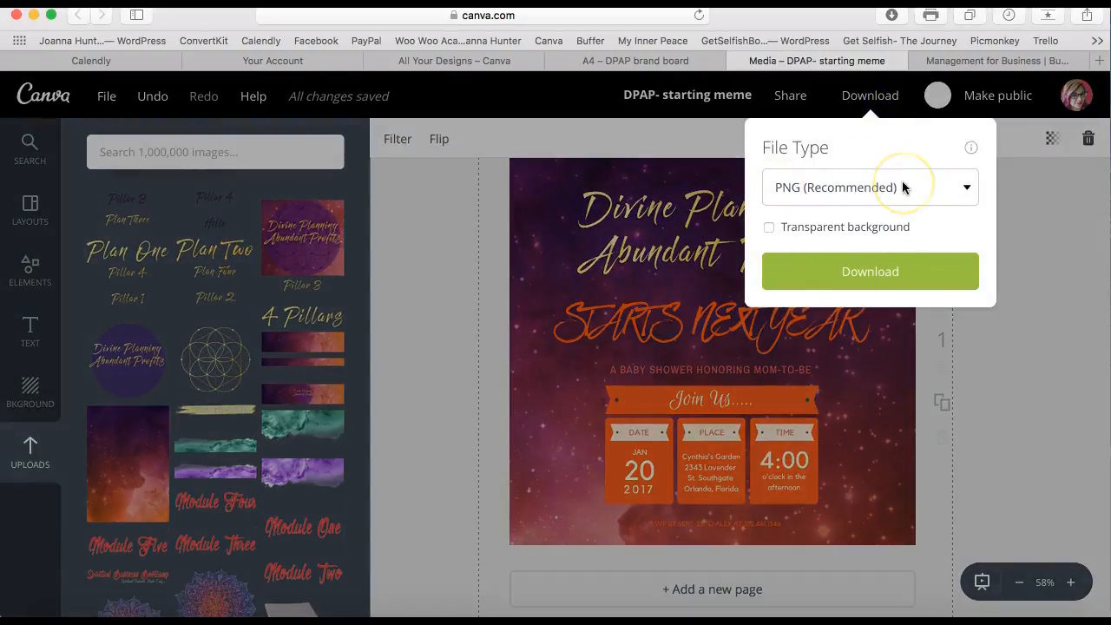
{"action": "left_click", "coordinate": [969, 190]}
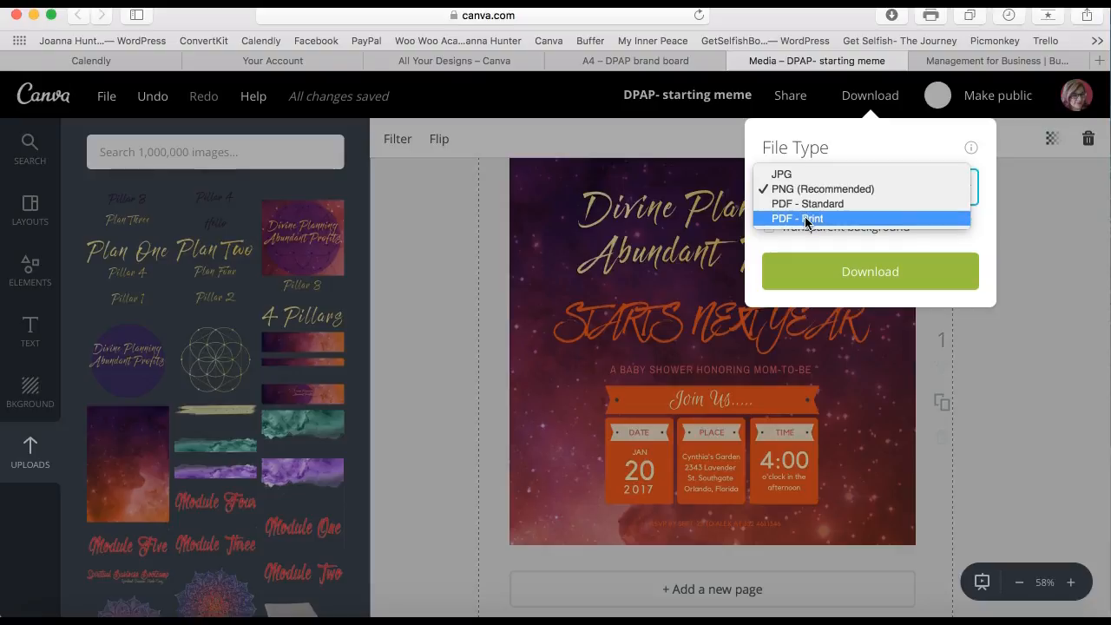
{"action": "left_click", "coordinate": [790, 174]}
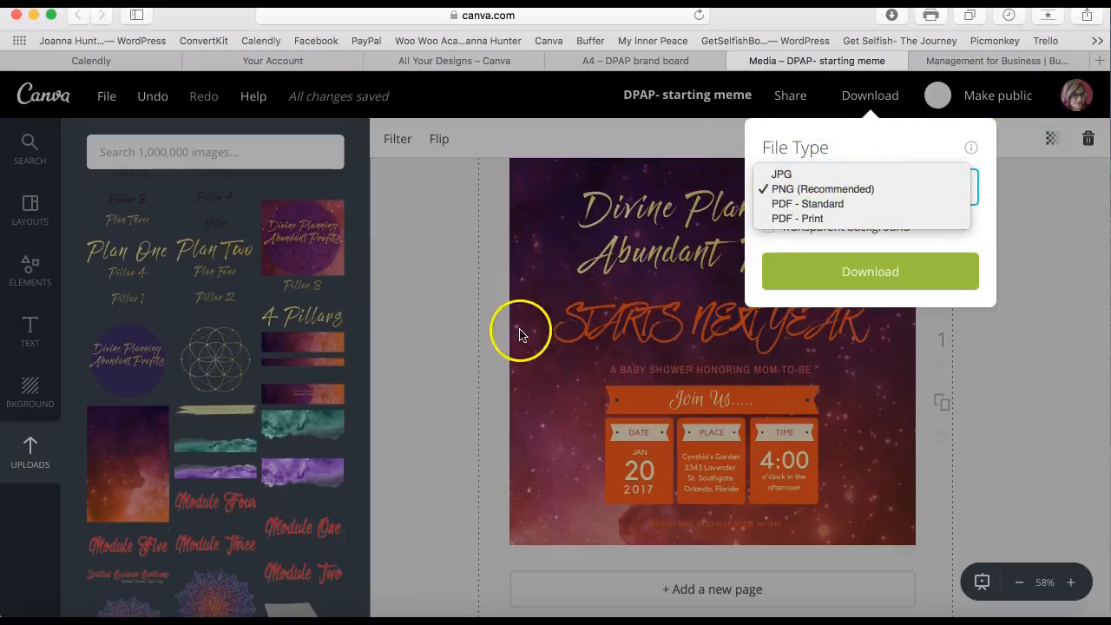
{"action": "left_click", "coordinate": [416, 363]}
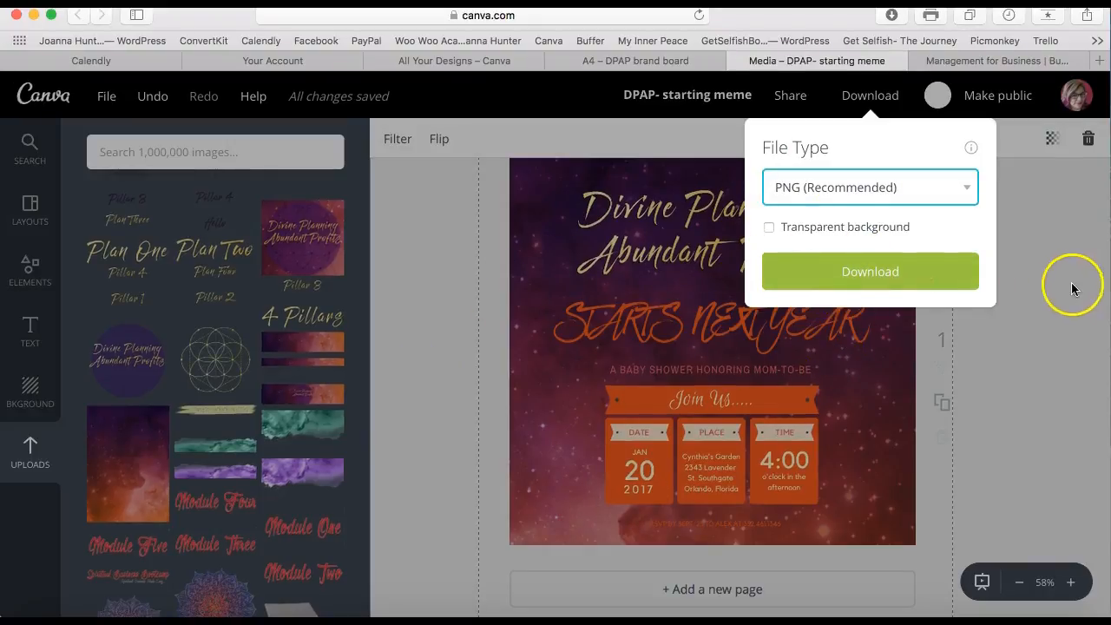
{"action": "left_click", "coordinate": [1072, 324]}
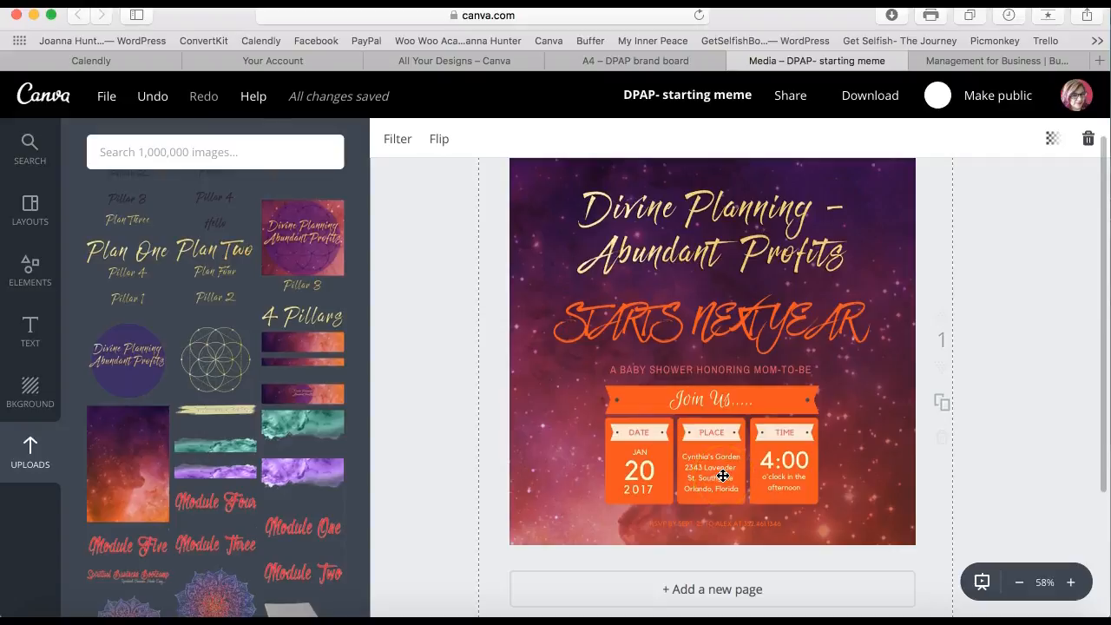
{"action": "left_click", "coordinate": [651, 441]}
{"action": "left_click", "coordinate": [656, 439]}
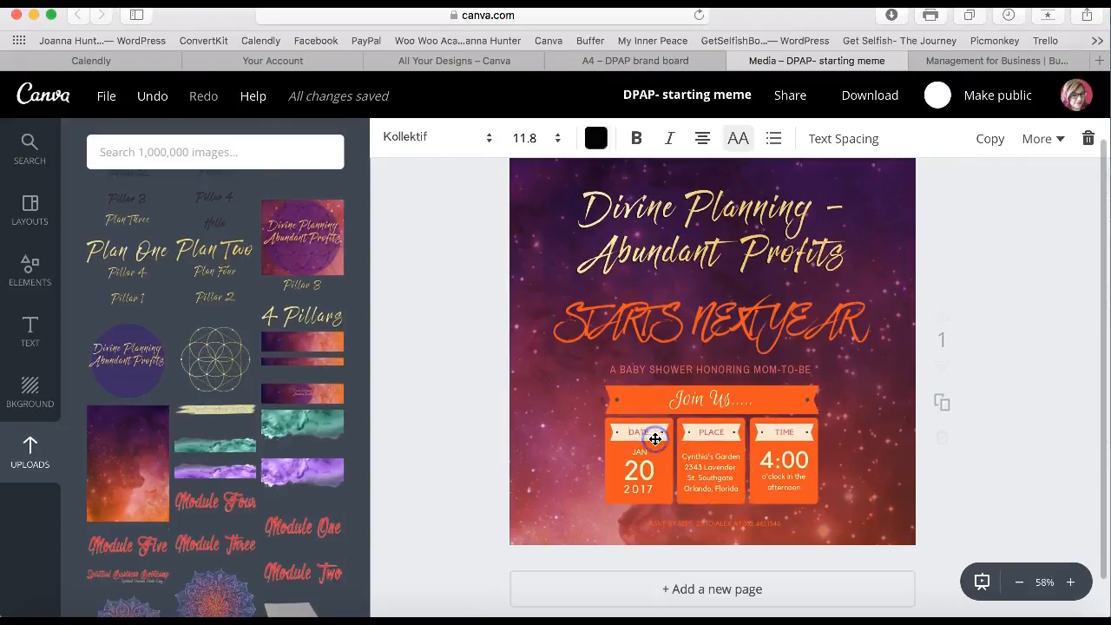
{"action": "left_click", "coordinate": [666, 438]}
{"action": "left_click", "coordinate": [663, 440]}
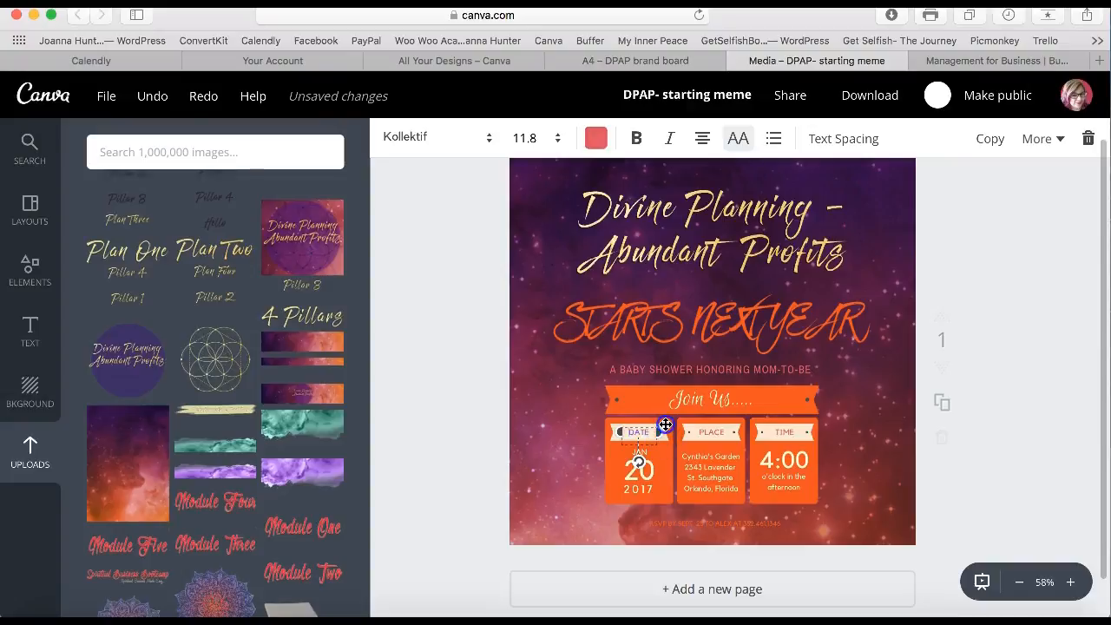
{"action": "left_click", "coordinate": [548, 439]}
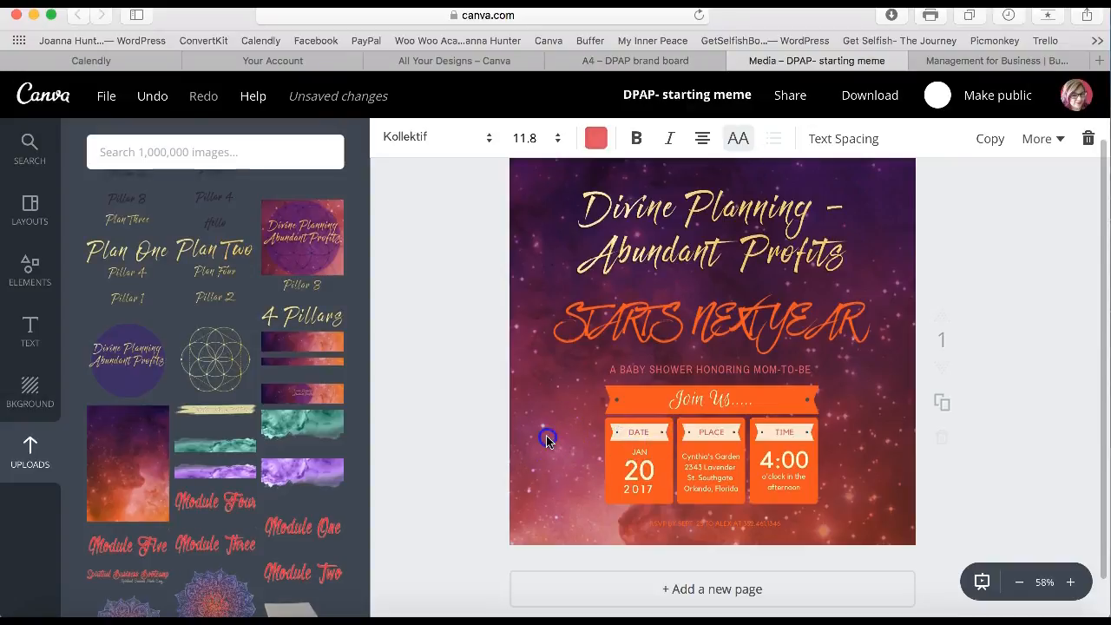
Step: Recolour the cream banner behind the "DATE" label with the dark purple from the DPAP brand palette
{"action": "left_click", "coordinate": [613, 439]}
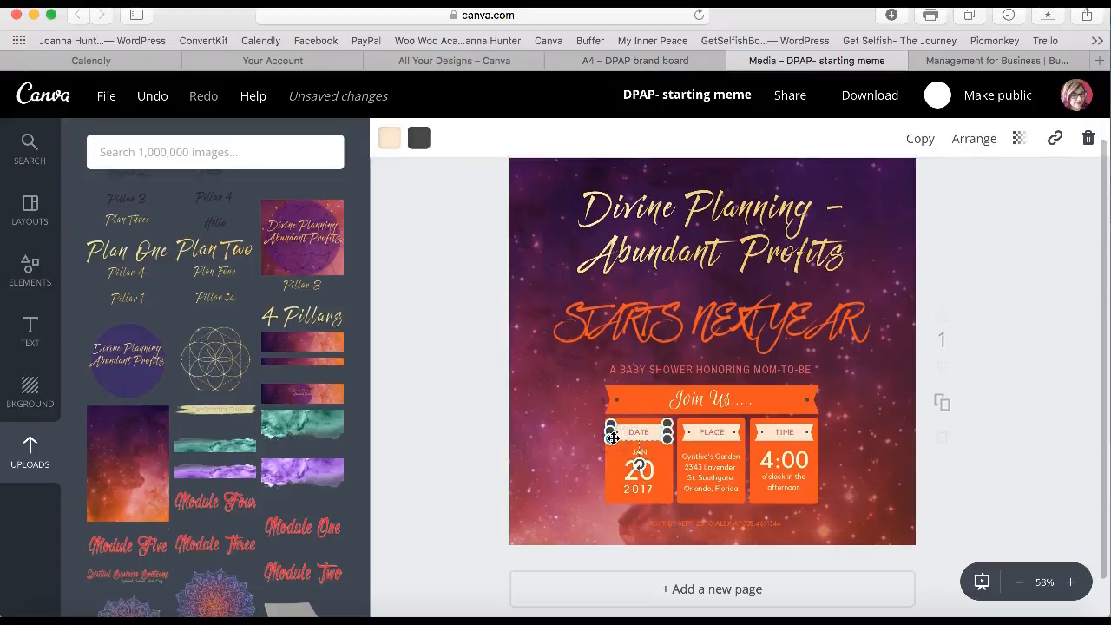
{"action": "left_click", "coordinate": [390, 138]}
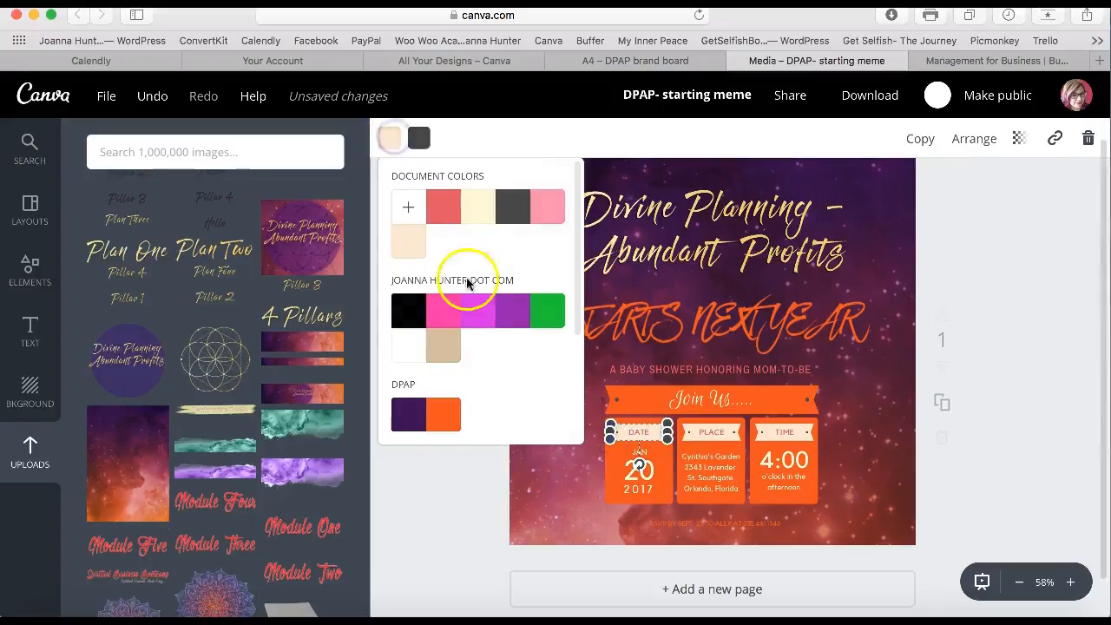
{"action": "left_click", "coordinate": [411, 423]}
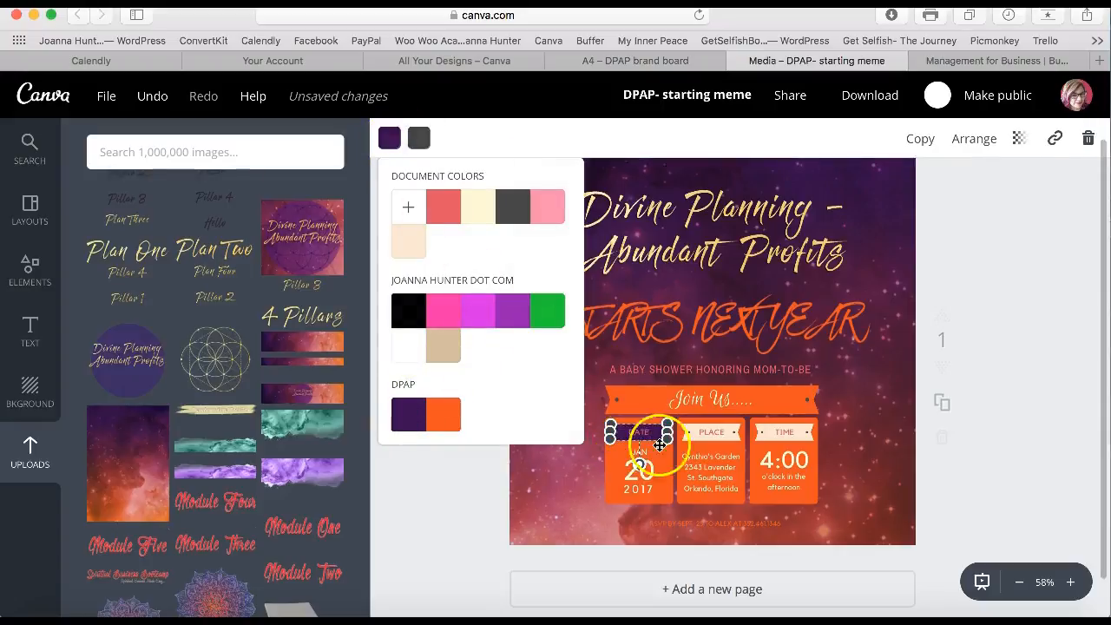
Step: Recolour the cream banners behind the "PLACE" and "TIME" labels with the dark purple from the DPAP brand palette
{"action": "left_click", "coordinate": [693, 437]}
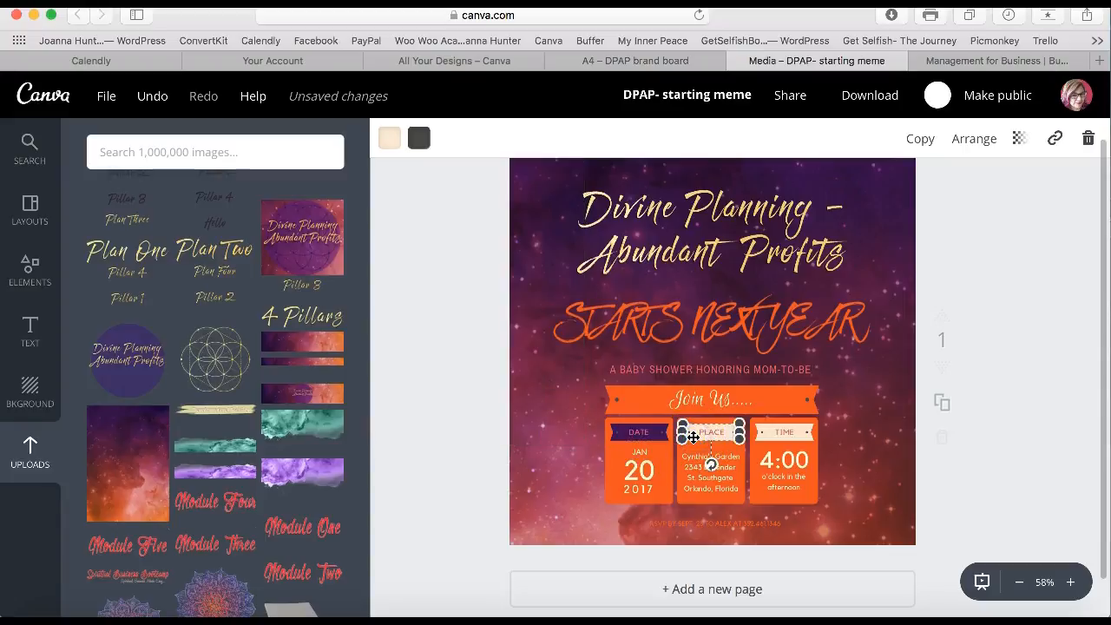
{"action": "left_click", "coordinate": [389, 138]}
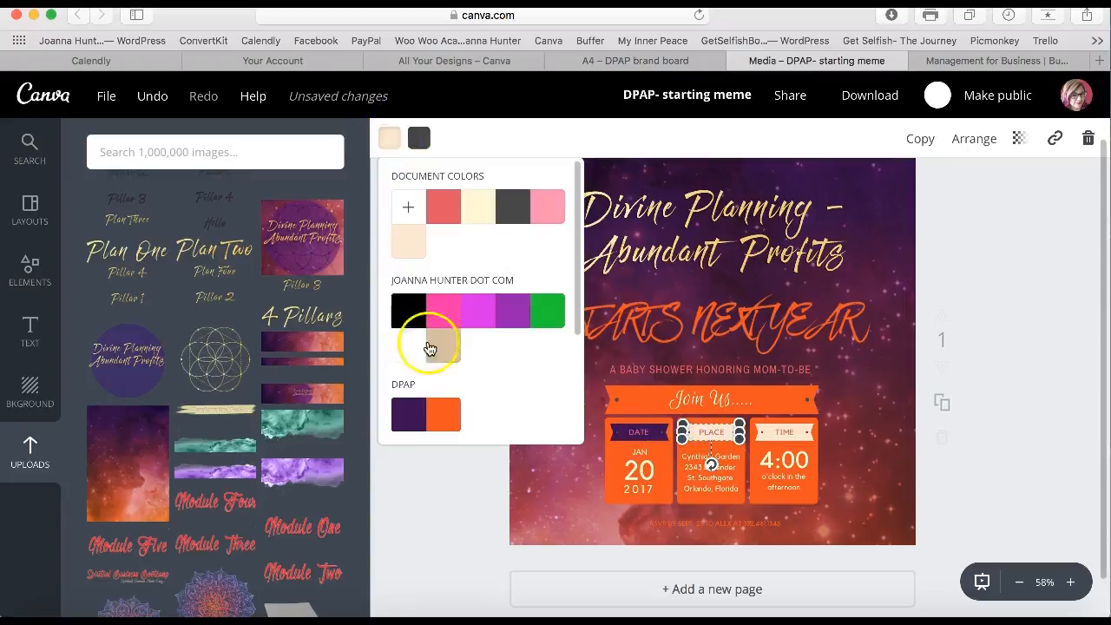
{"action": "left_click", "coordinate": [413, 420]}
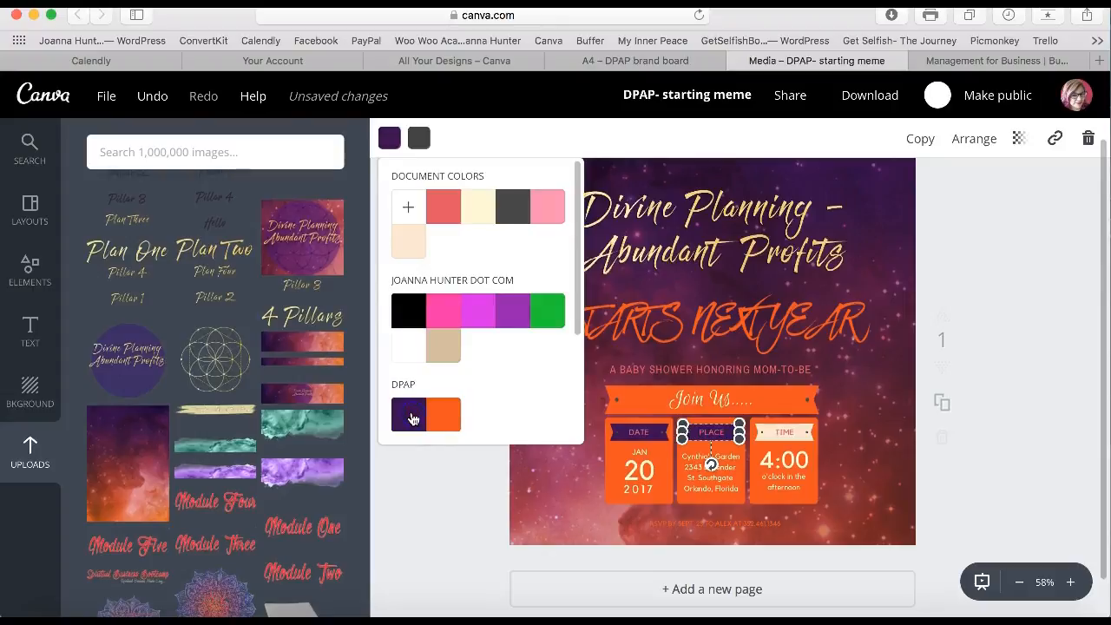
{"action": "left_click", "coordinate": [762, 439]}
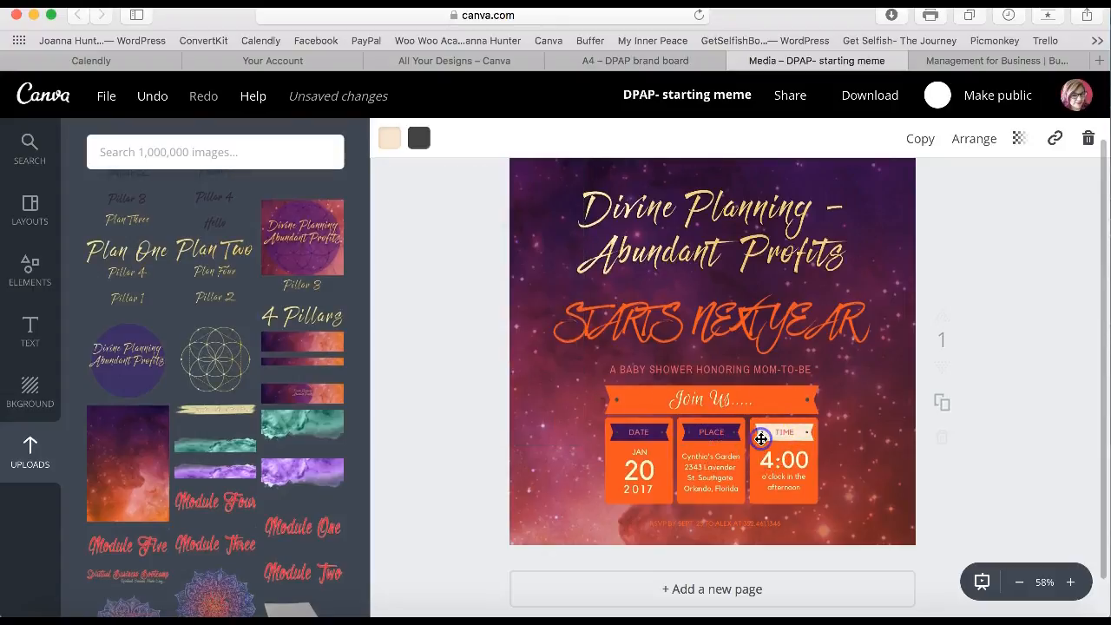
{"action": "left_click", "coordinate": [390, 139]}
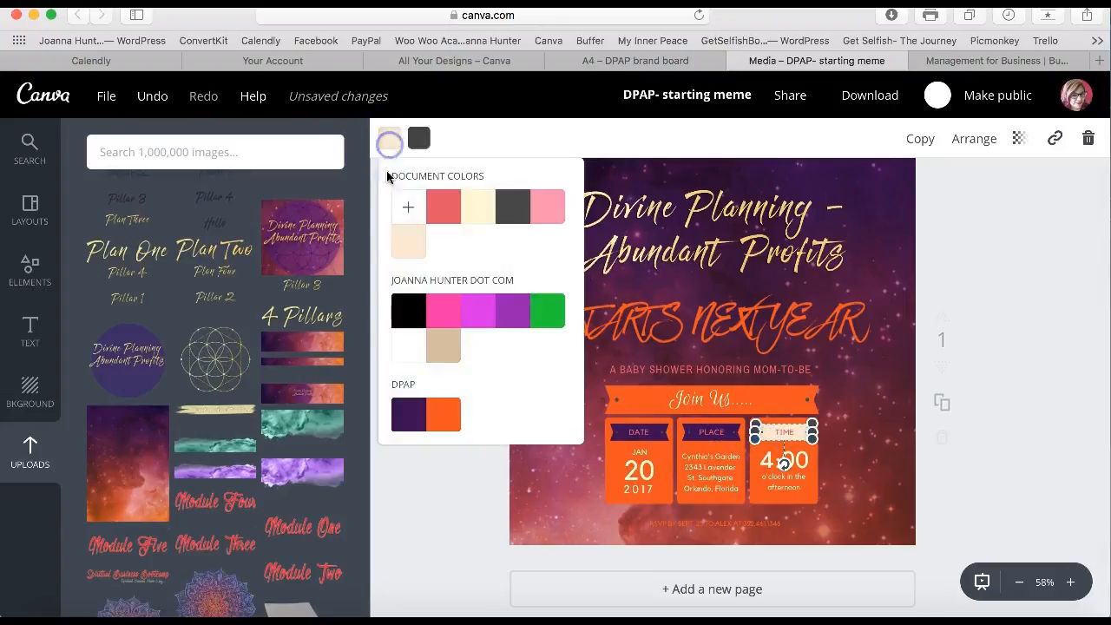
{"action": "left_click", "coordinate": [412, 419]}
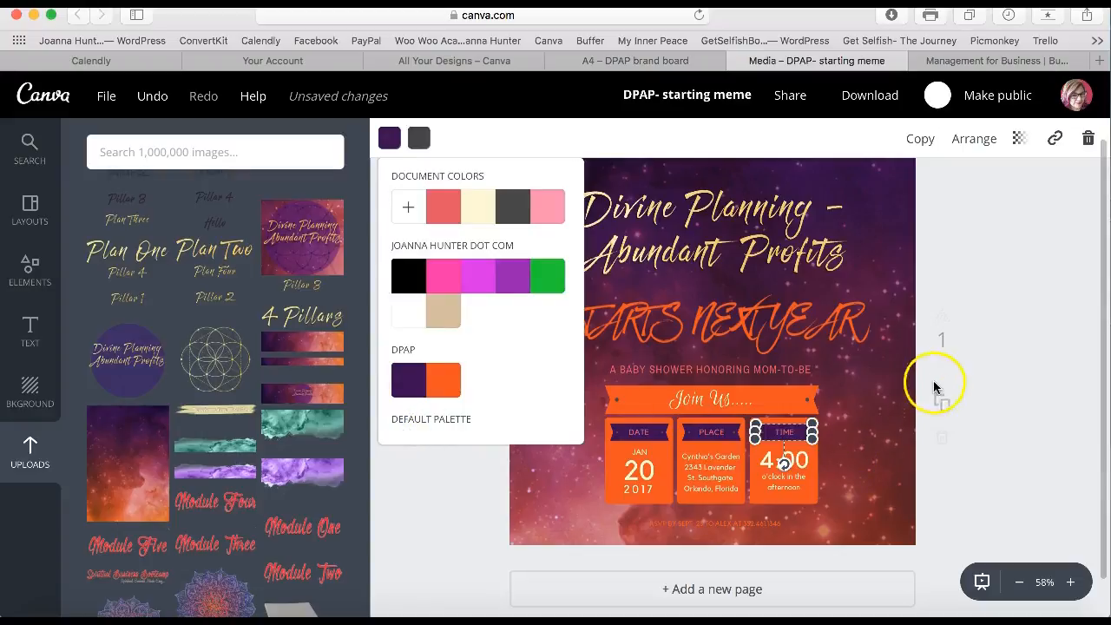
Step: Collapse the Uploads folder to list the image folders and examine the background images stored in the File 1 folder
{"action": "scroll", "coordinate": [209, 259], "scroll_direction": "down", "scroll_amount": 10}
{"action": "scroll", "coordinate": [209, 259], "scroll_direction": "up", "scroll_amount": 12}
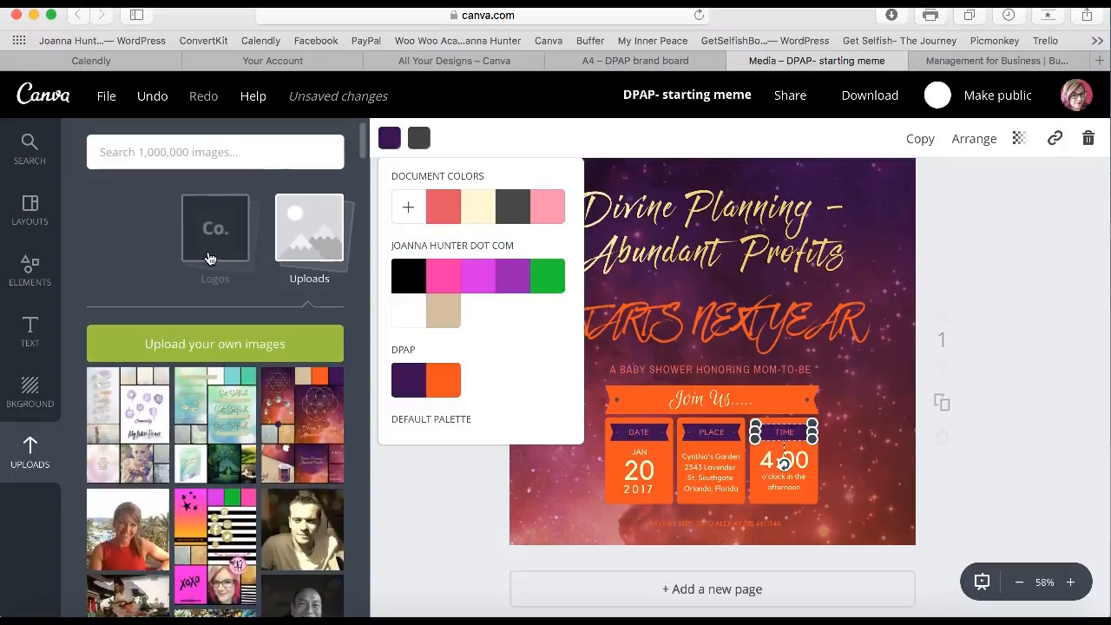
{"action": "scroll", "coordinate": [215, 496], "scroll_direction": "down", "scroll_amount": 1}
{"action": "scroll", "coordinate": [215, 496], "scroll_direction": "up", "scroll_amount": 1}
{"action": "left_click", "coordinate": [292, 248]}
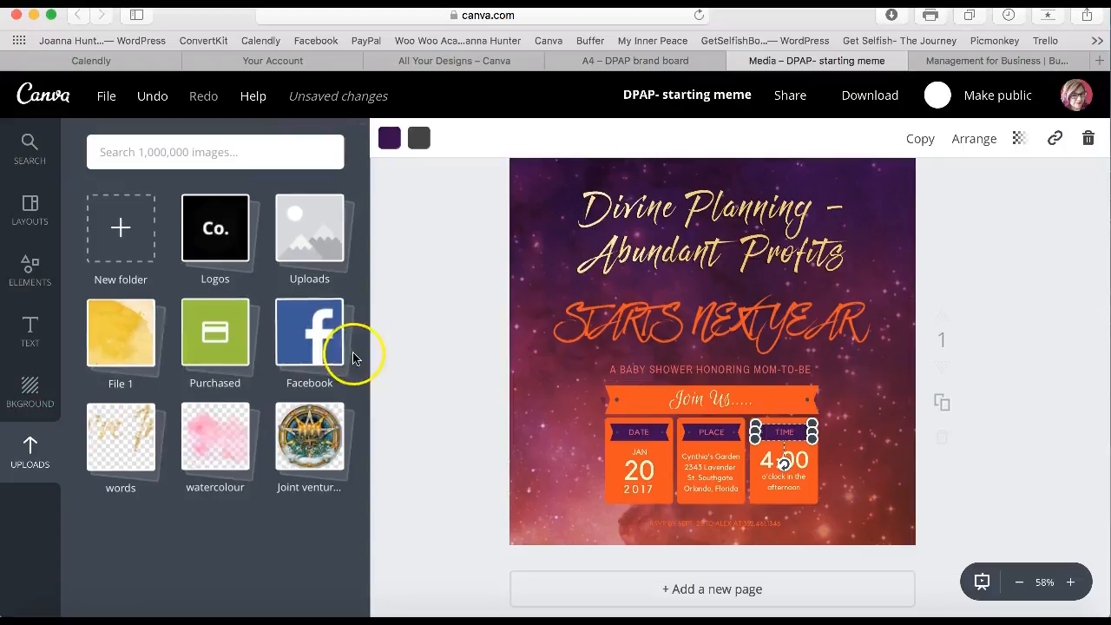
{"action": "left_click", "coordinate": [144, 351]}
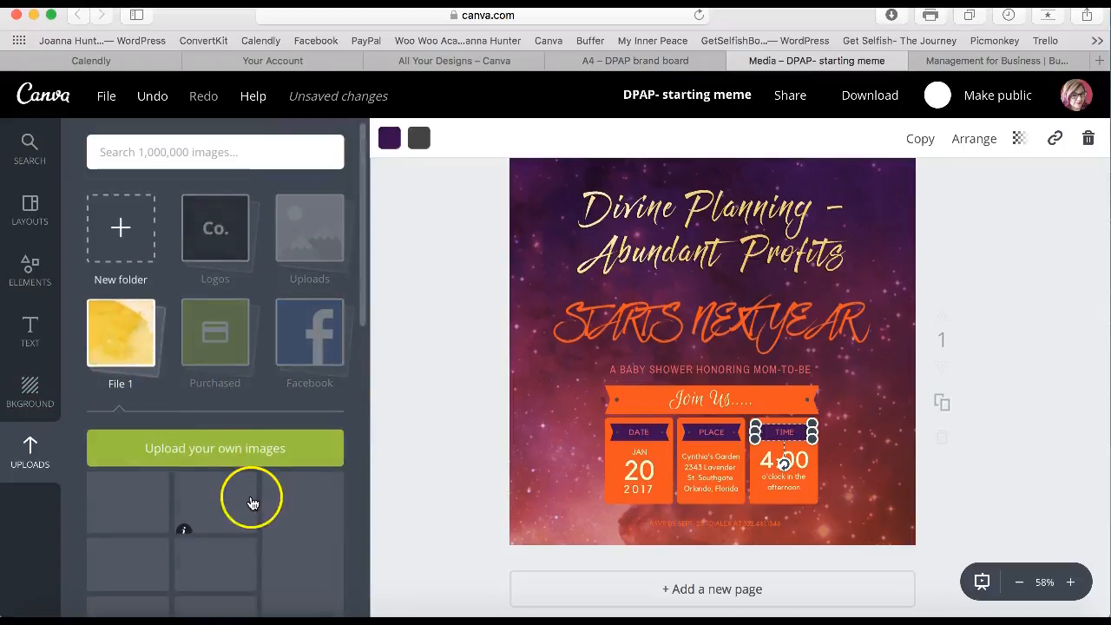
{"action": "scroll", "coordinate": [251, 503], "scroll_direction": "down", "scroll_amount": 5}
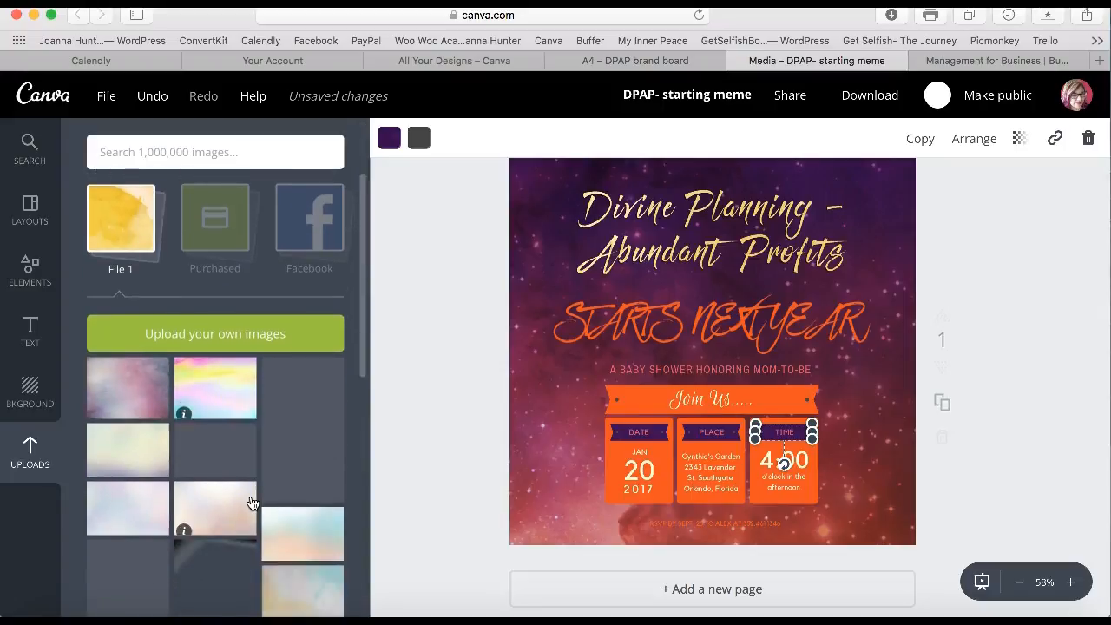
{"action": "scroll", "coordinate": [249, 503], "scroll_direction": "down", "scroll_amount": 2}
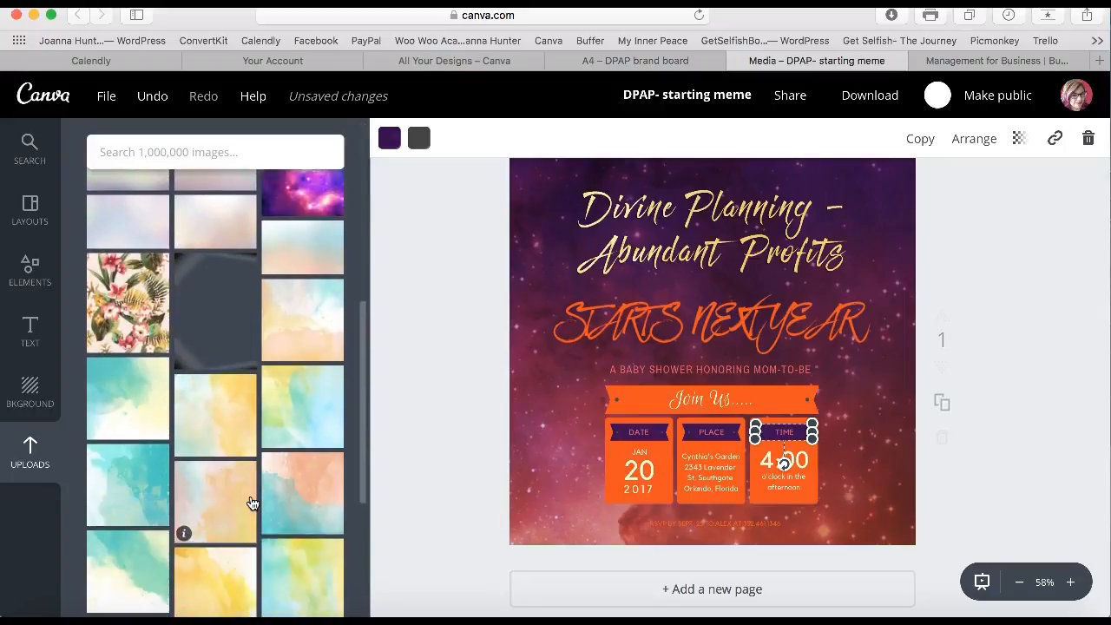
{"action": "scroll", "coordinate": [250, 495], "scroll_direction": "up", "scroll_amount": 6}
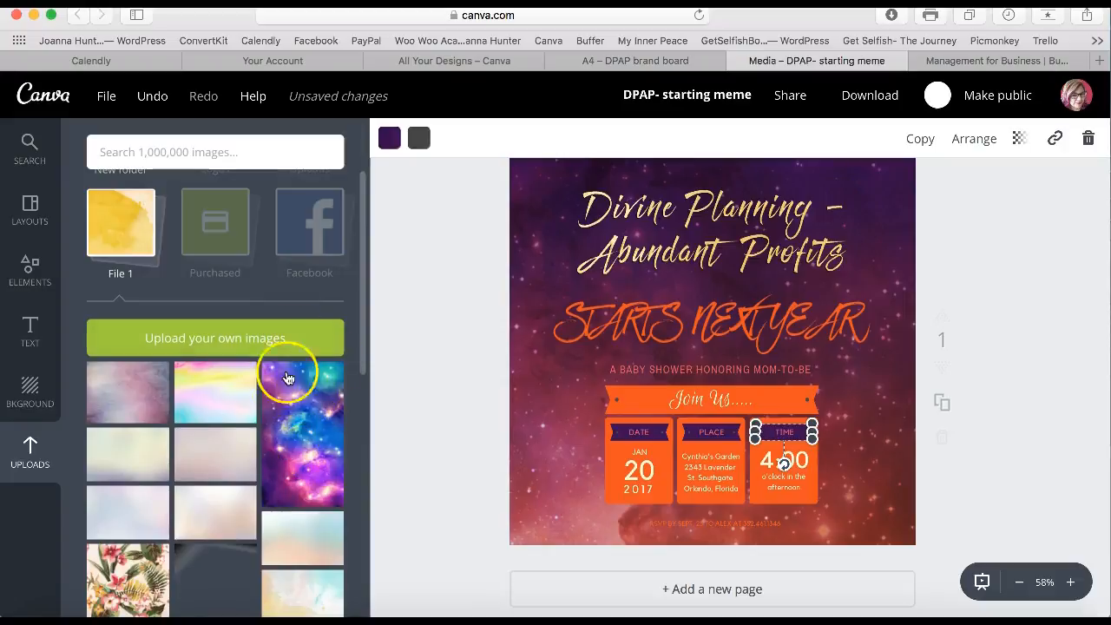
{"action": "scroll", "coordinate": [311, 435], "scroll_direction": "down", "scroll_amount": 10}
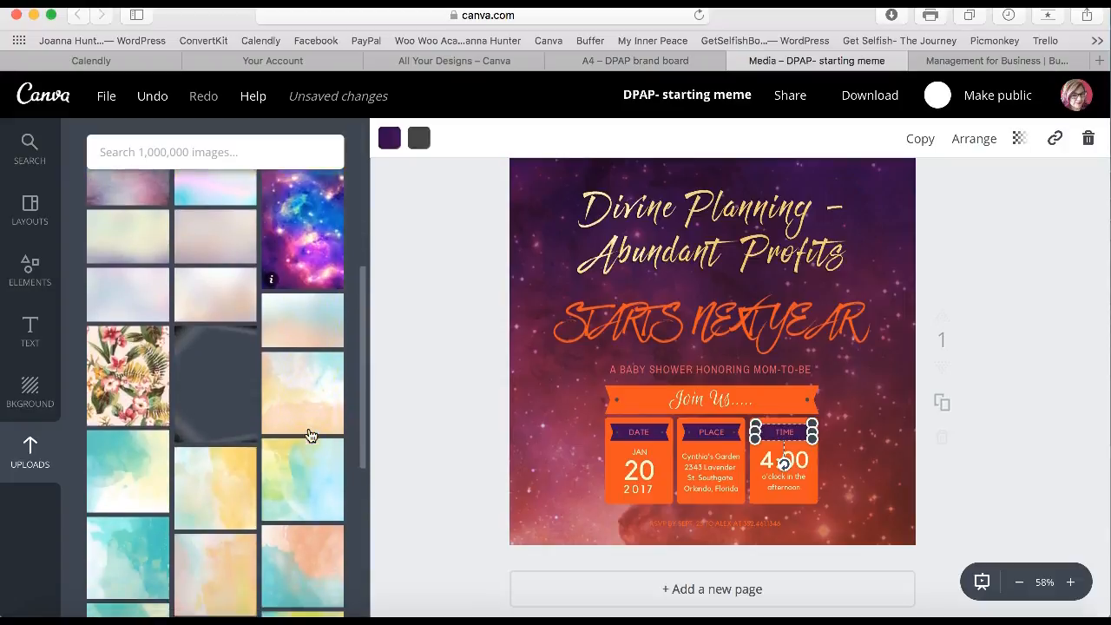
Step: Examine the glitter textures, geometric line shapes and paint blots stored in the watercolour folder
{"action": "left_click", "coordinate": [202, 523]}
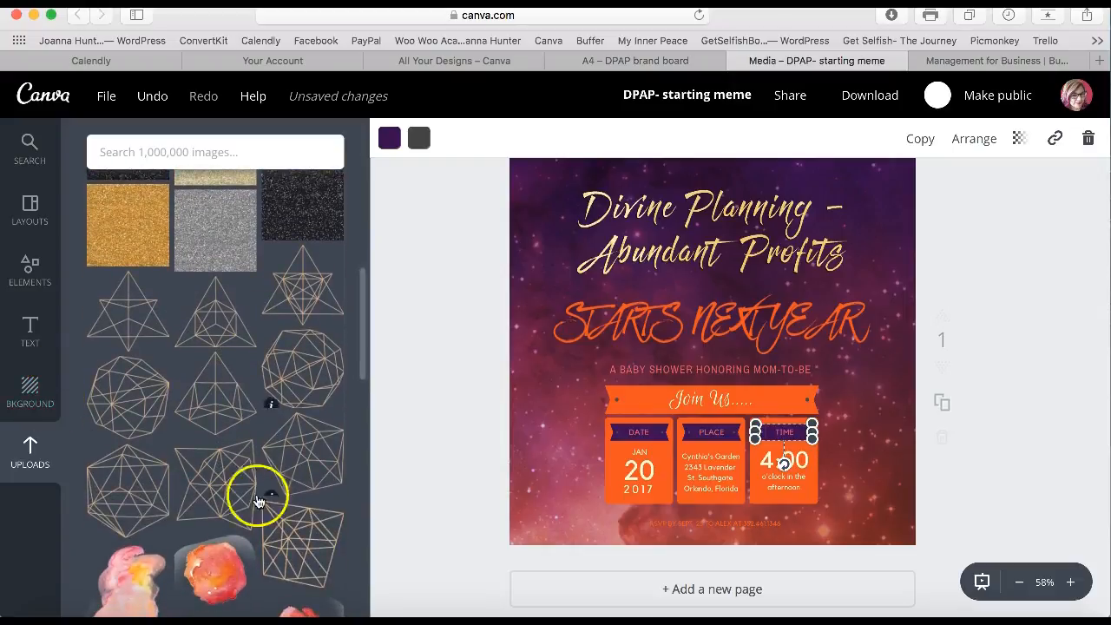
{"action": "scroll", "coordinate": [136, 556], "scroll_direction": "down", "scroll_amount": 5}
{"action": "scroll", "coordinate": [135, 547], "scroll_direction": "down", "scroll_amount": 5}
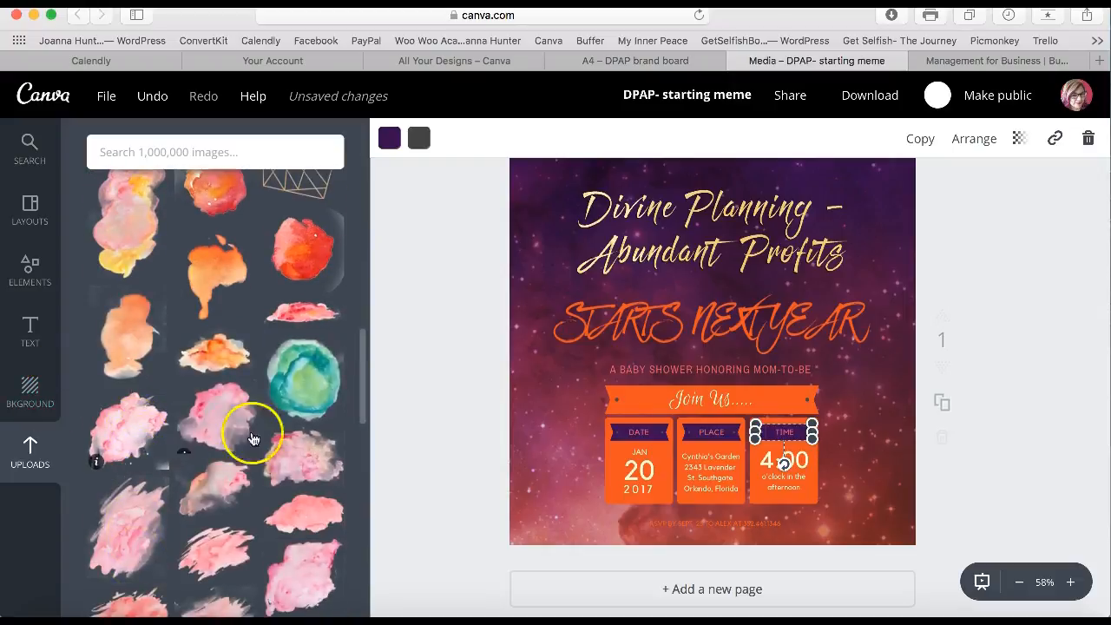
{"action": "scroll", "coordinate": [243, 554], "scroll_direction": "down", "scroll_amount": 10}
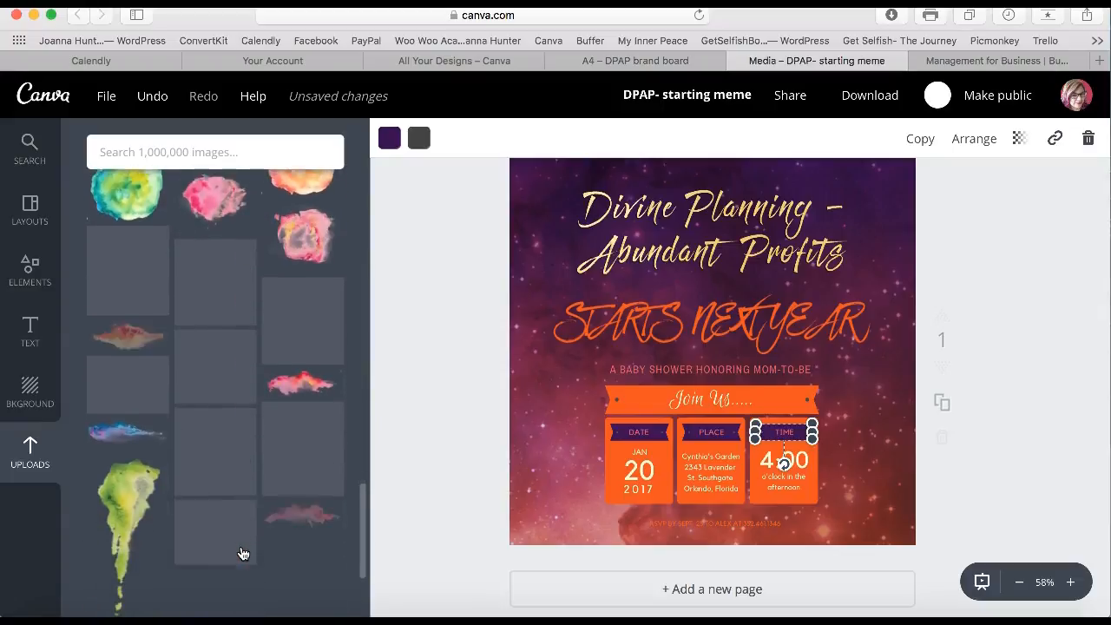
{"action": "scroll", "coordinate": [243, 554], "scroll_direction": "down", "scroll_amount": 2}
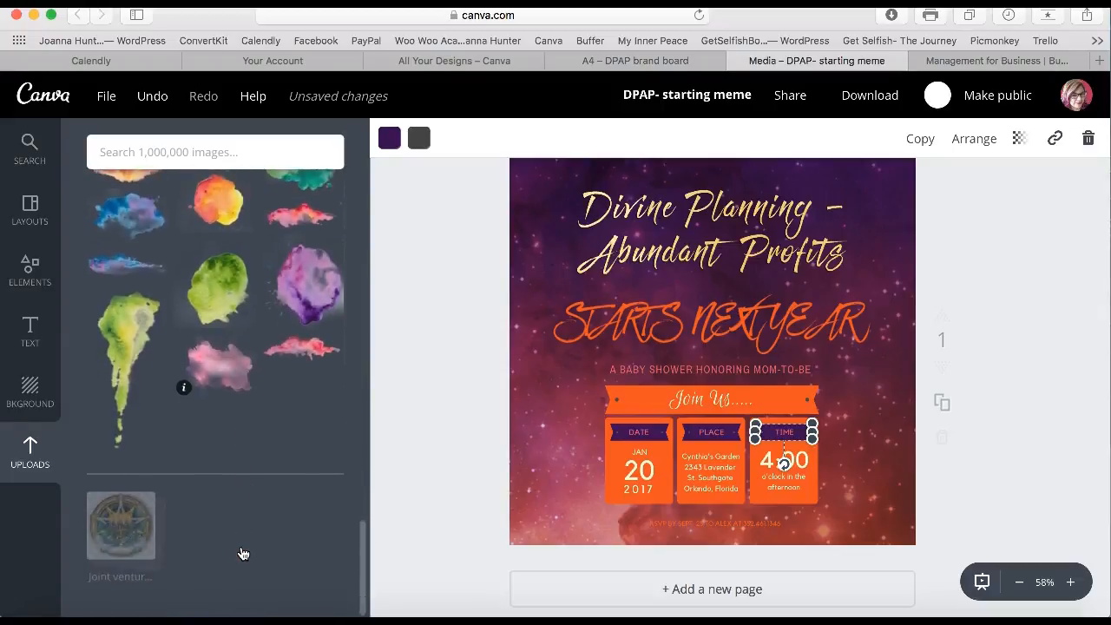
{"action": "scroll", "coordinate": [244, 554], "scroll_direction": "up", "scroll_amount": 4}
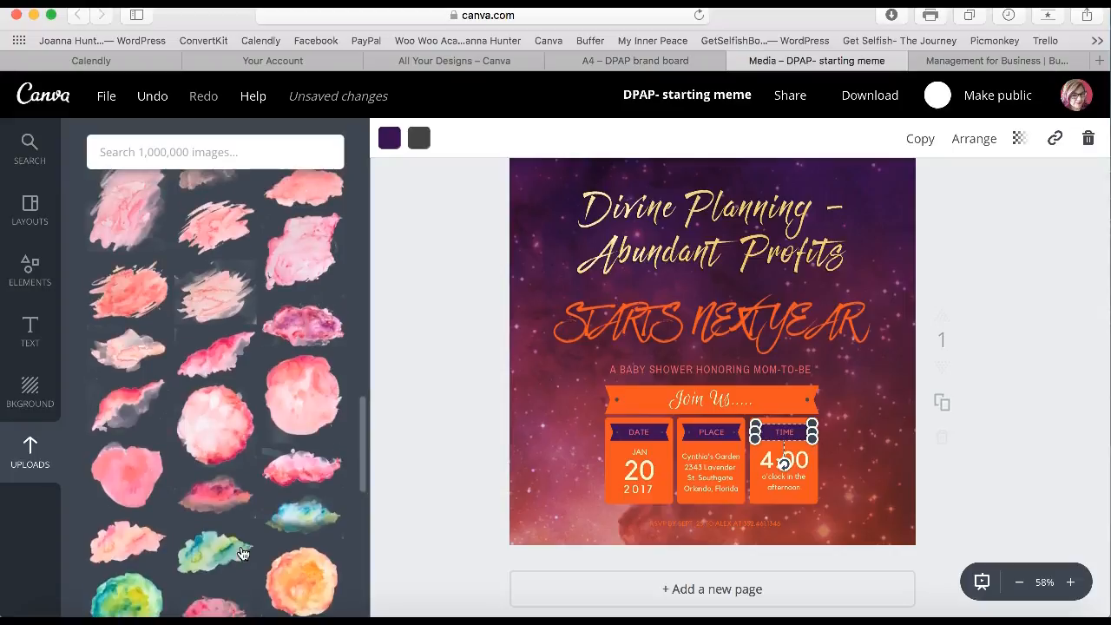
{"action": "scroll", "coordinate": [243, 554], "scroll_direction": "up", "scroll_amount": 8}
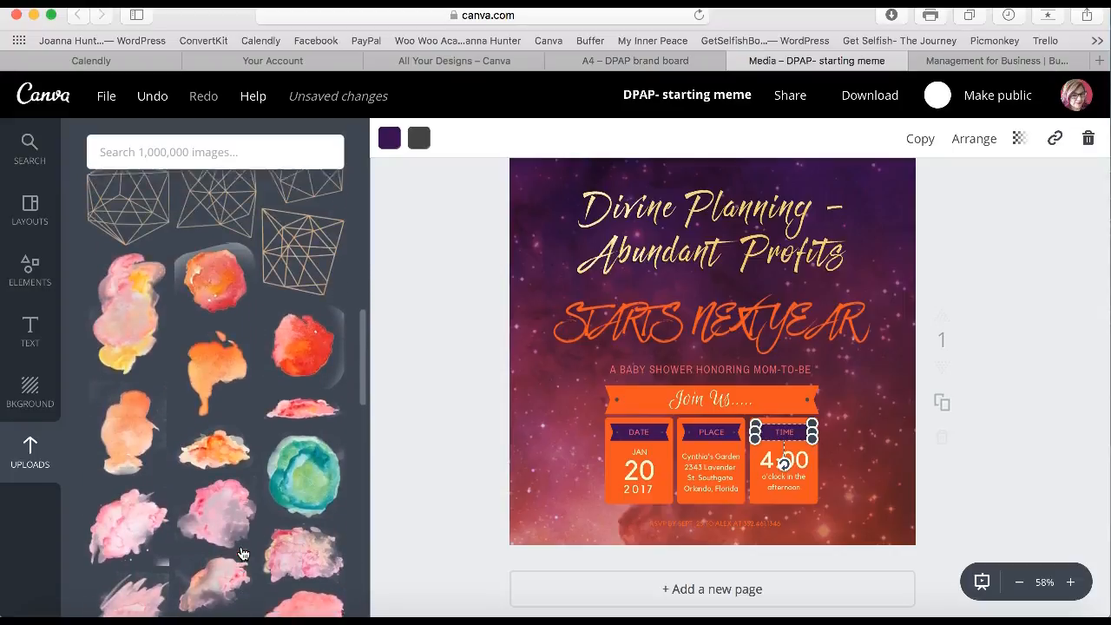
{"action": "scroll", "coordinate": [218, 521], "scroll_direction": "up", "scroll_amount": 2}
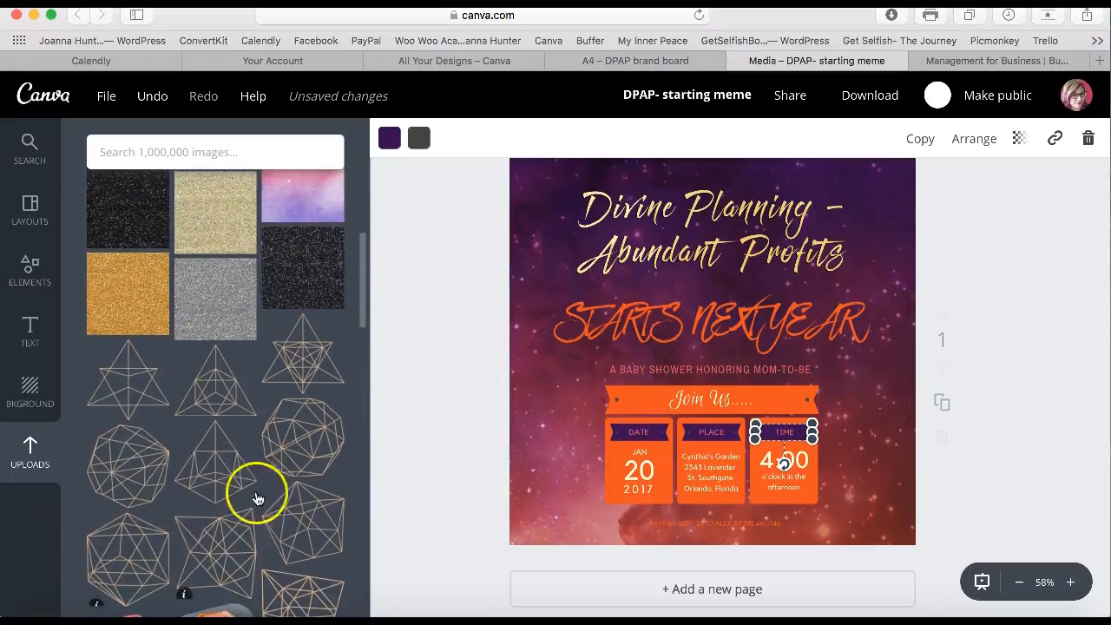
{"action": "scroll", "coordinate": [226, 543], "scroll_direction": "up", "scroll_amount": 2}
{"action": "scroll", "coordinate": [229, 542], "scroll_direction": "up", "scroll_amount": 2}
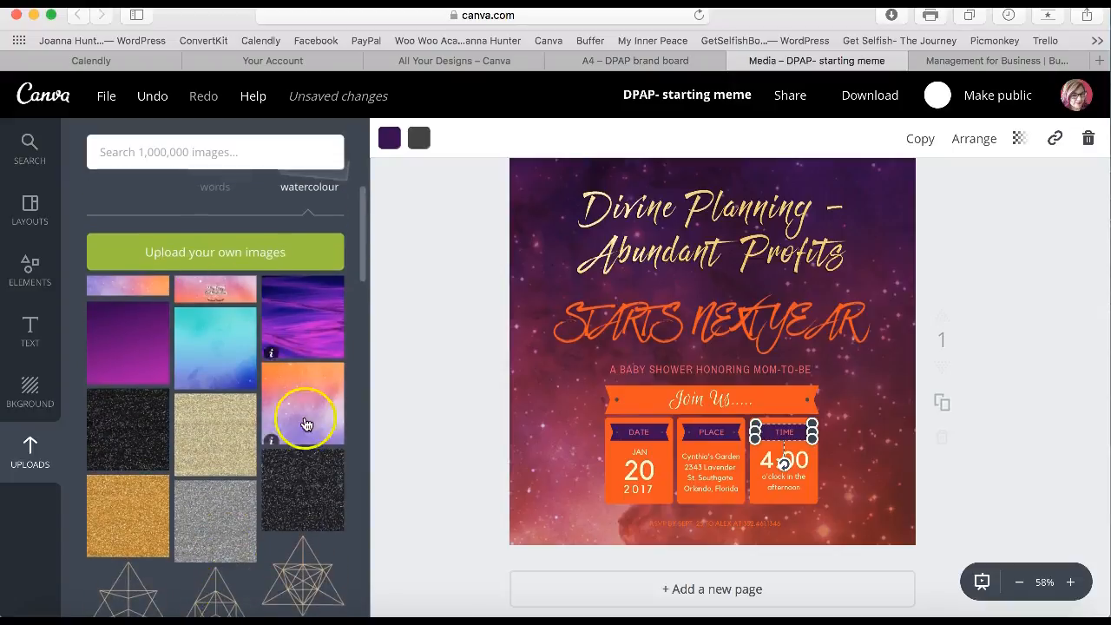
Step: Add the pale gold glitter image to the design, enlarge it slightly and move it so only a strip covers the page's left side
{"action": "left_click", "coordinate": [212, 445]}
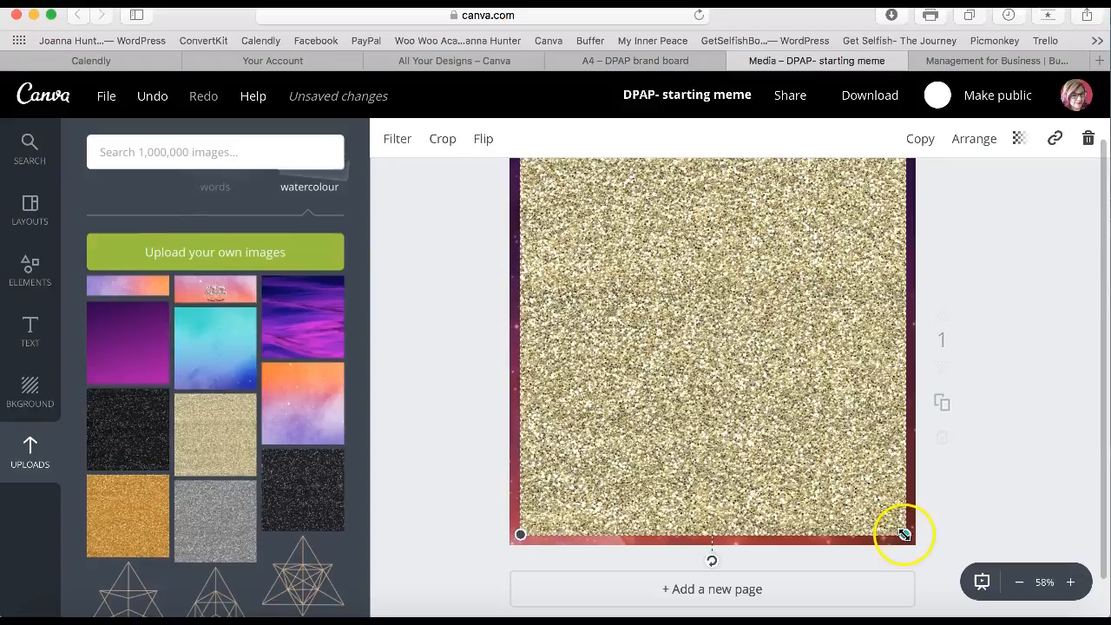
{"action": "left_click_drag", "start_coordinate": [905, 534], "coordinate": [772, 612]}
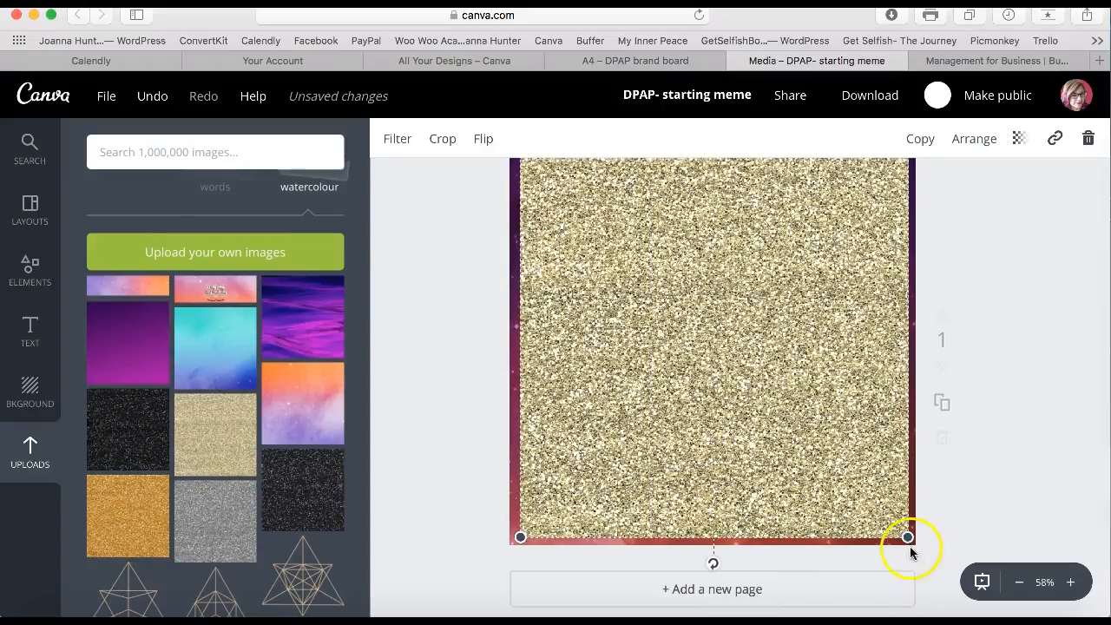
{"action": "left_click_drag", "start_coordinate": [907, 538], "coordinate": [914, 544]}
{"action": "left_click_drag", "start_coordinate": [744, 435], "coordinate": [486, 417]}
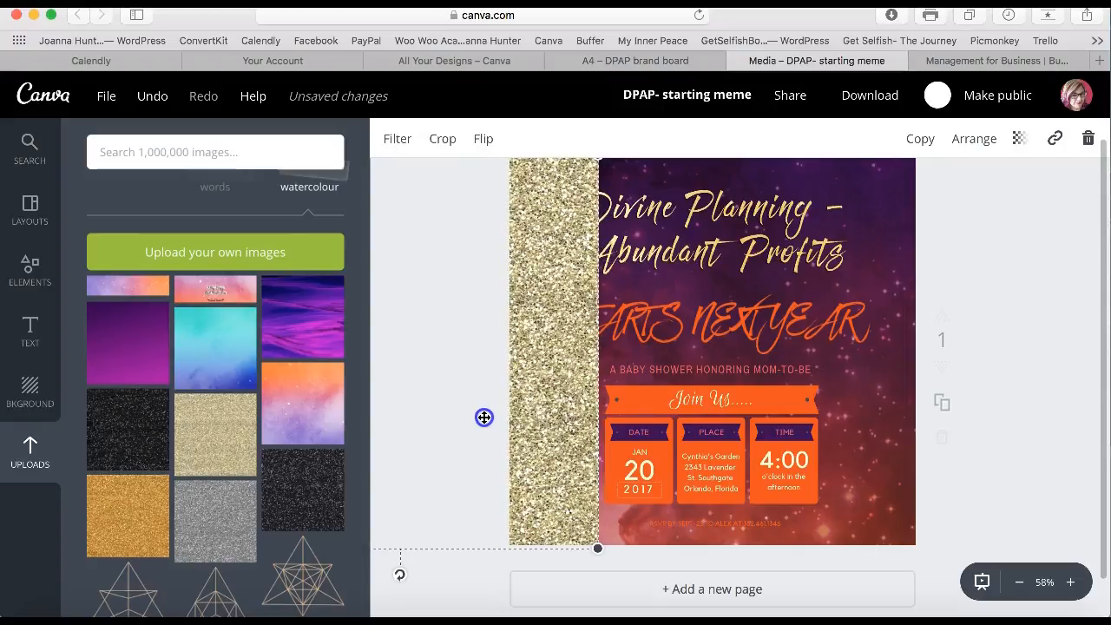
Step: Send the glitter image behind the text, trying the forward and back layer order before leaving it at the back
{"action": "left_click", "coordinate": [975, 139]}
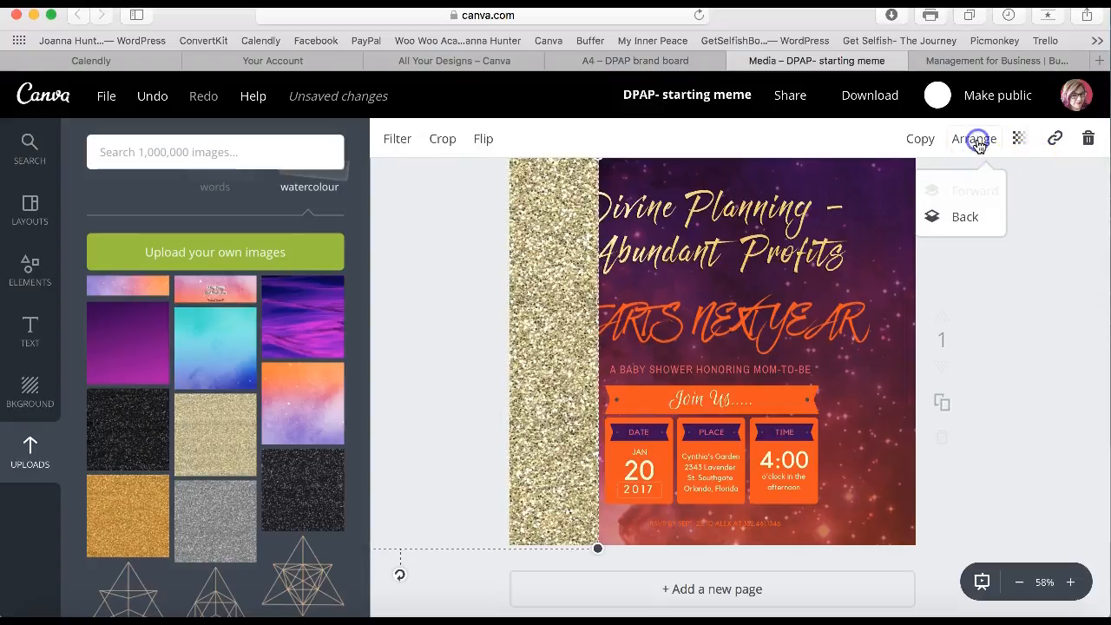
{"action": "left_click", "coordinate": [963, 217]}
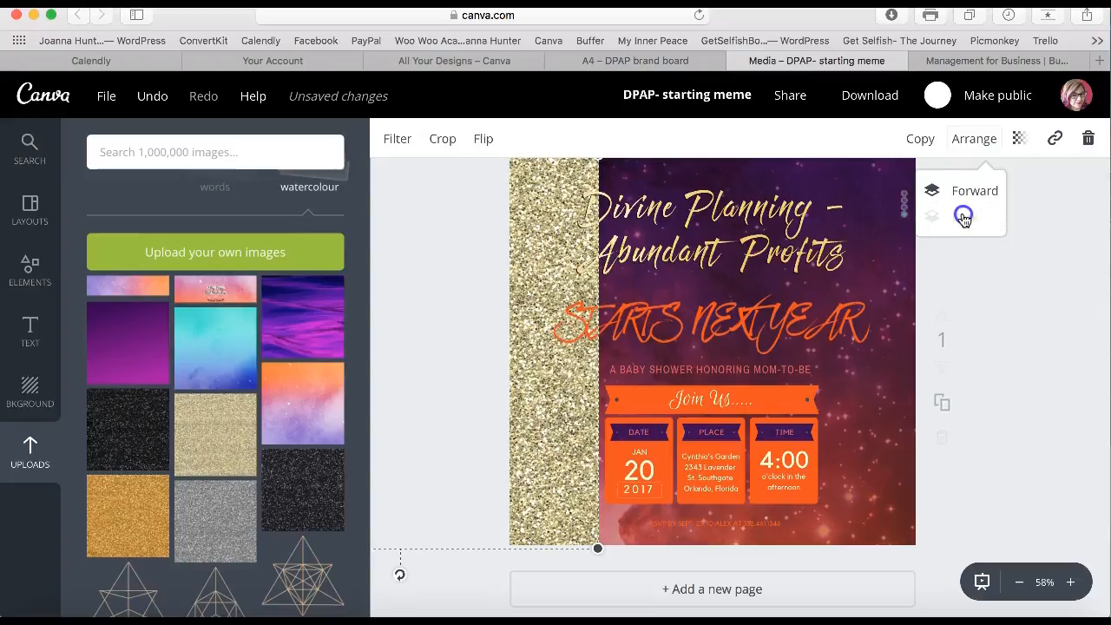
{"action": "left_click", "coordinate": [942, 219]}
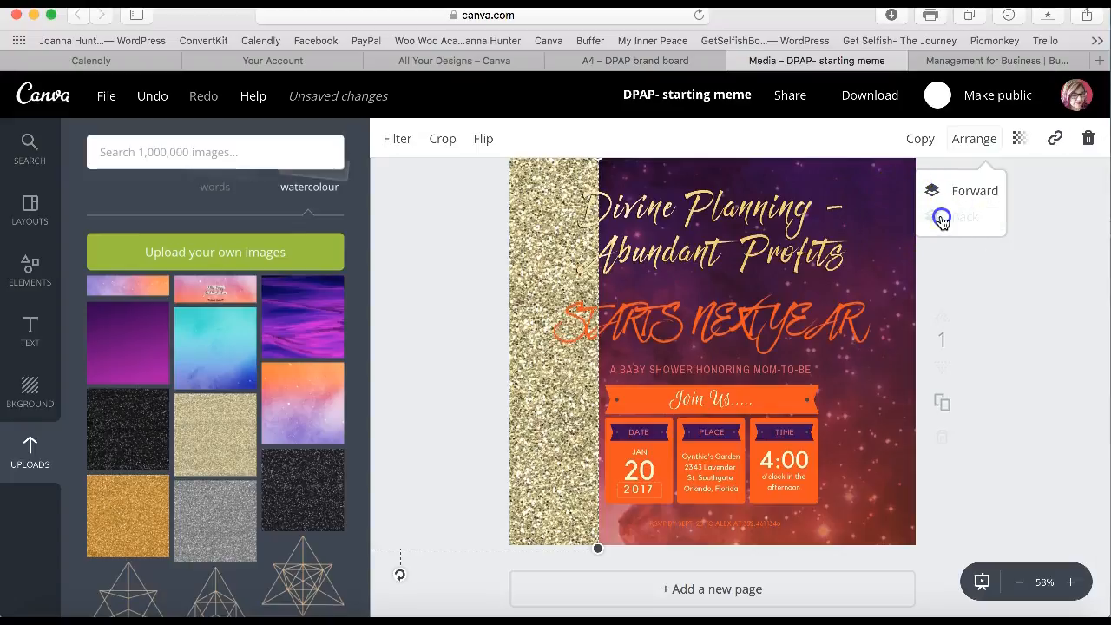
{"action": "left_click", "coordinate": [942, 192]}
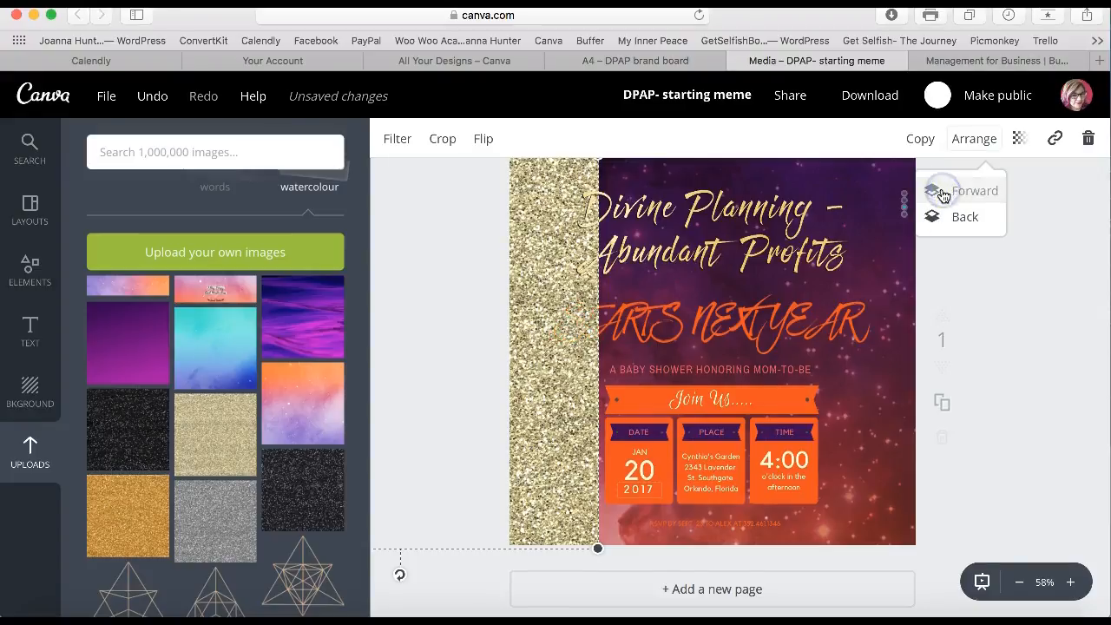
{"action": "left_click", "coordinate": [942, 218]}
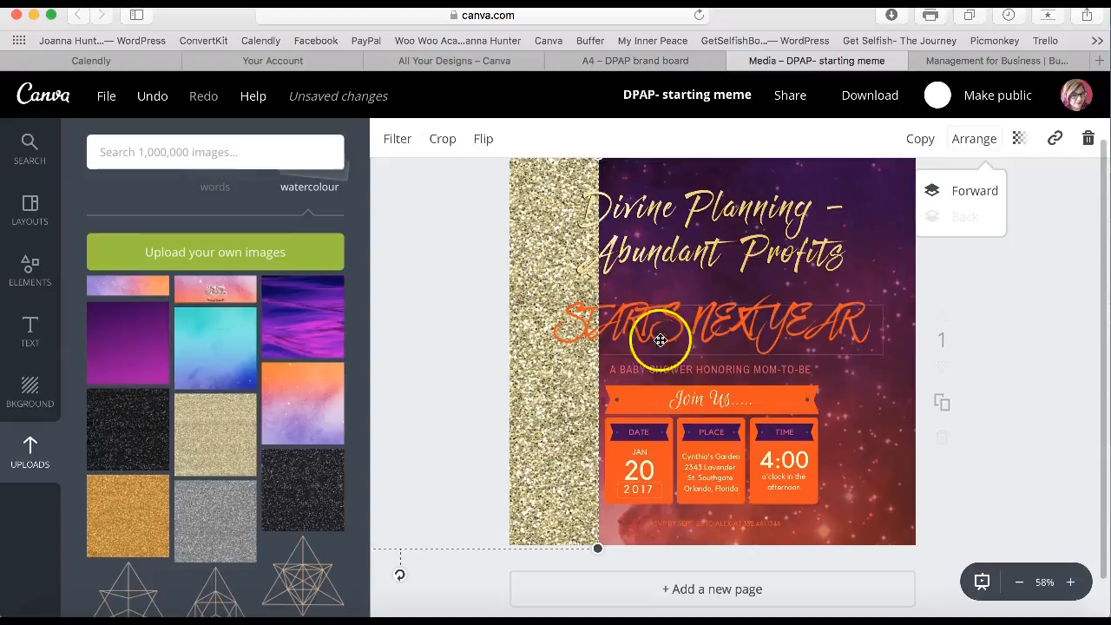
Step: Shift the glitter image further off the page to leave a narrower strip, then delete it from the design
{"action": "left_click_drag", "start_coordinate": [561, 448], "coordinate": [510, 453]}
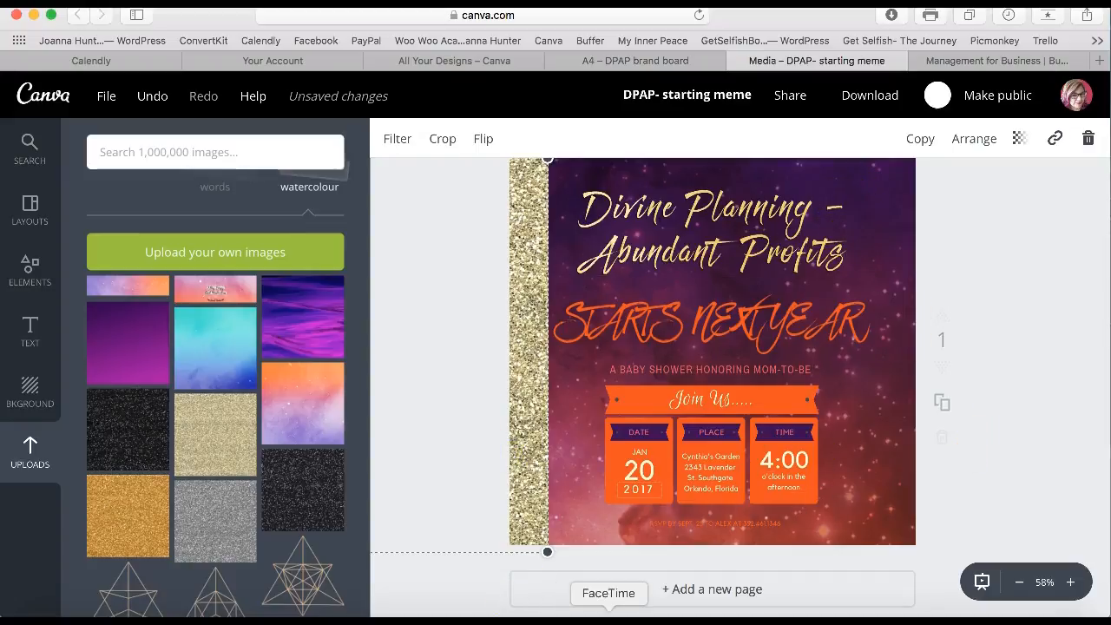
{"action": "left_click", "coordinate": [1089, 143]}
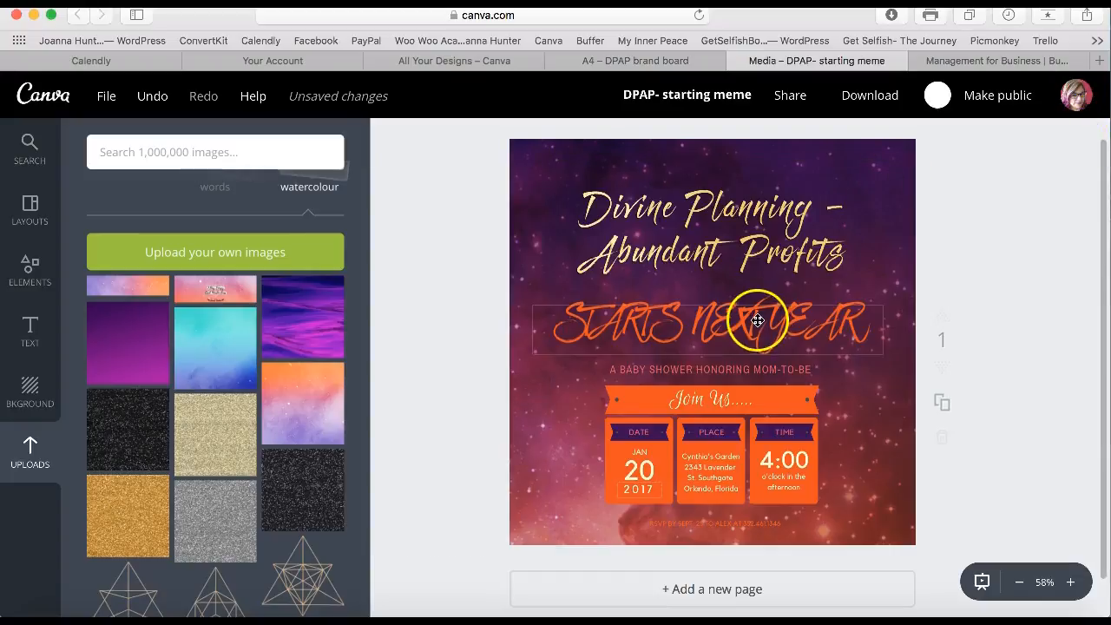
Step: Examine the link option for the "Divine Planning - Abundant Profits" title image and close it without entering a URL
{"action": "left_click", "coordinate": [754, 251]}
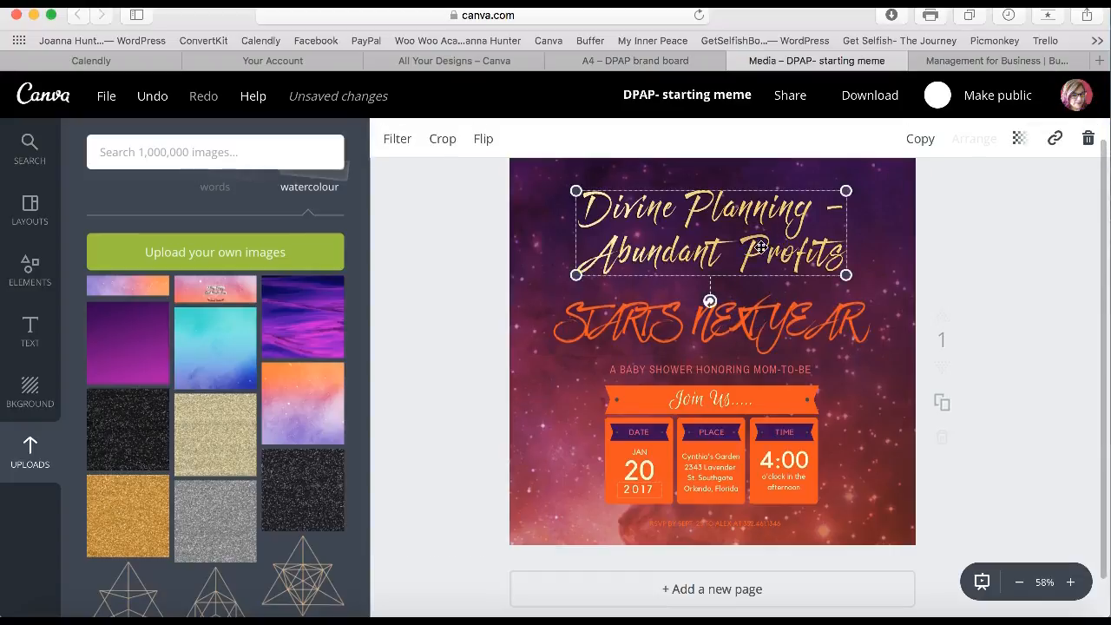
{"action": "left_click", "coordinate": [1057, 139]}
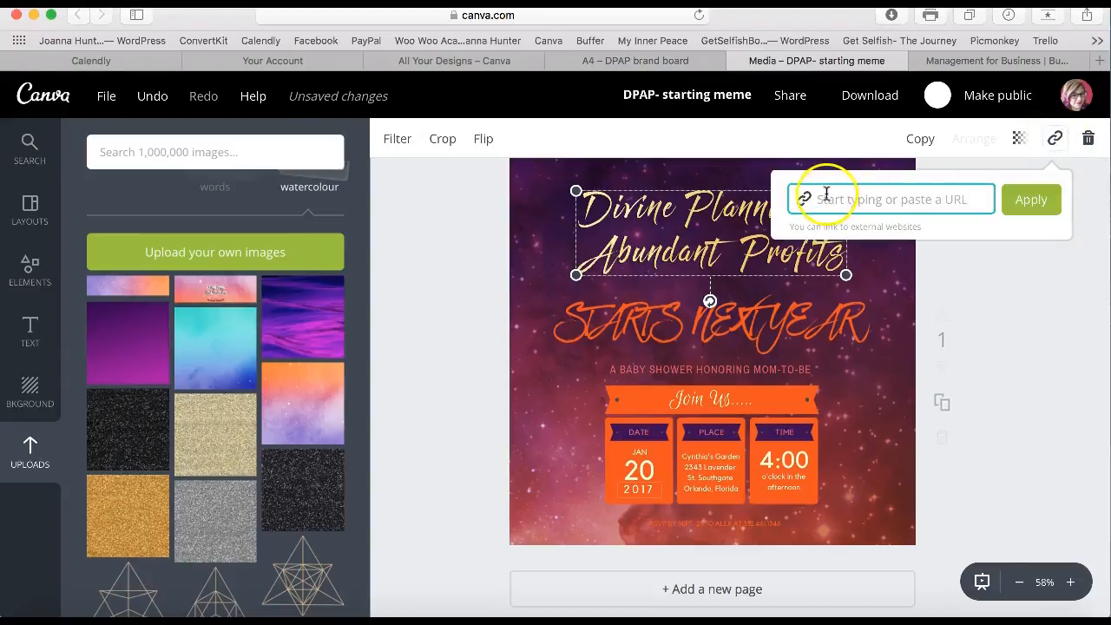
{"action": "left_click", "coordinate": [1032, 202]}
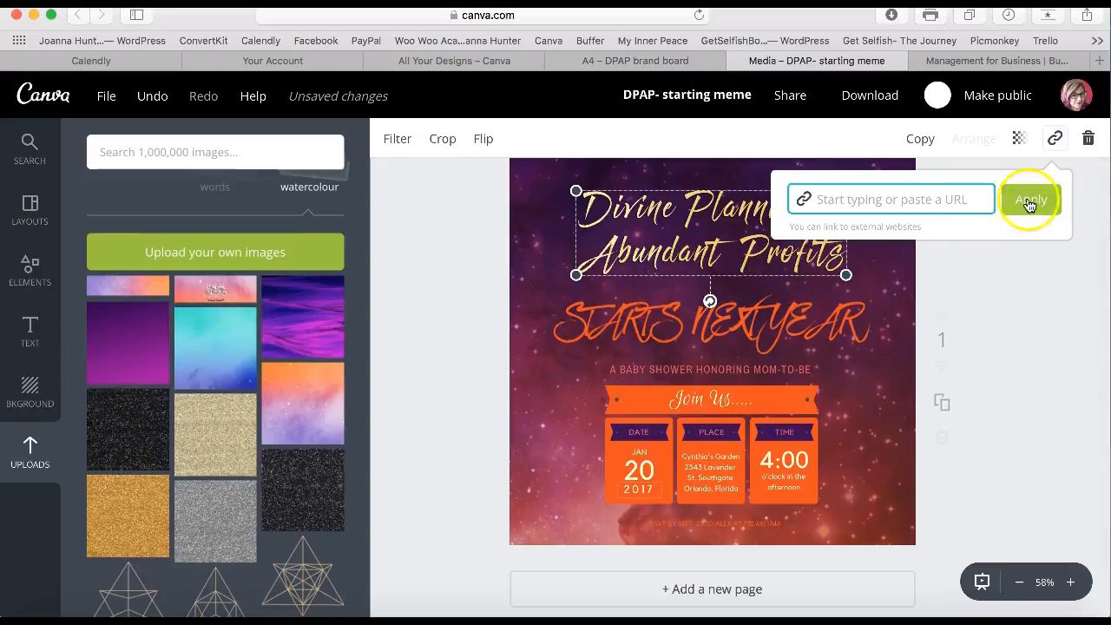
{"action": "left_click", "coordinate": [1003, 267]}
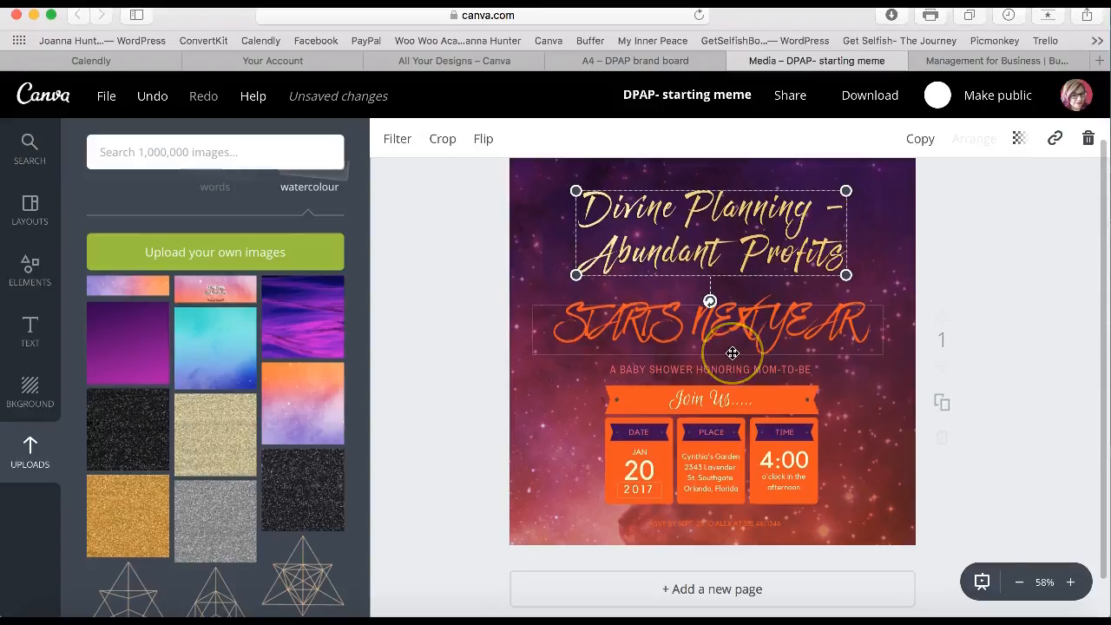
Step: Return to the designs overview and create a new blank Presentation design (1024px × 768px)
{"action": "scroll", "coordinate": [732, 353], "scroll_direction": "up", "scroll_amount": 1}
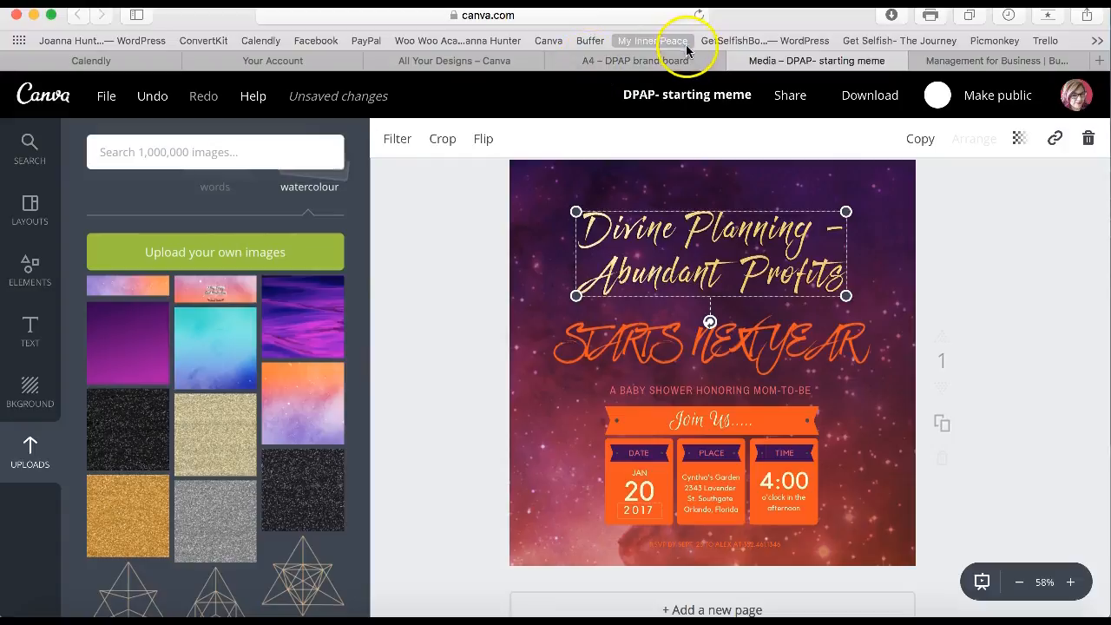
{"action": "left_click", "coordinate": [493, 61]}
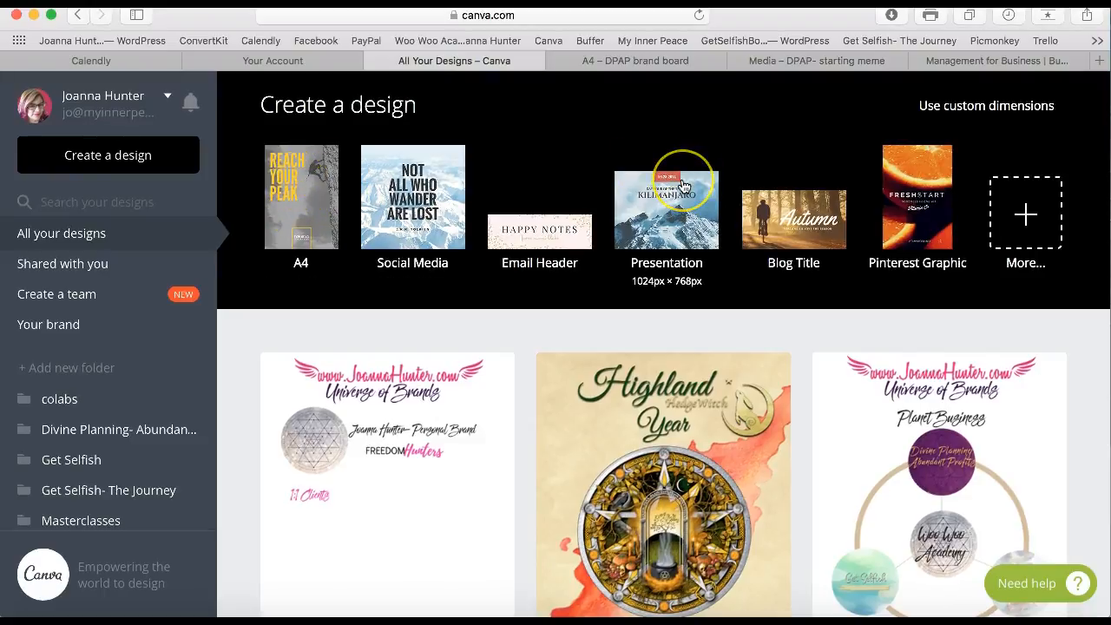
{"action": "left_click", "coordinate": [672, 218]}
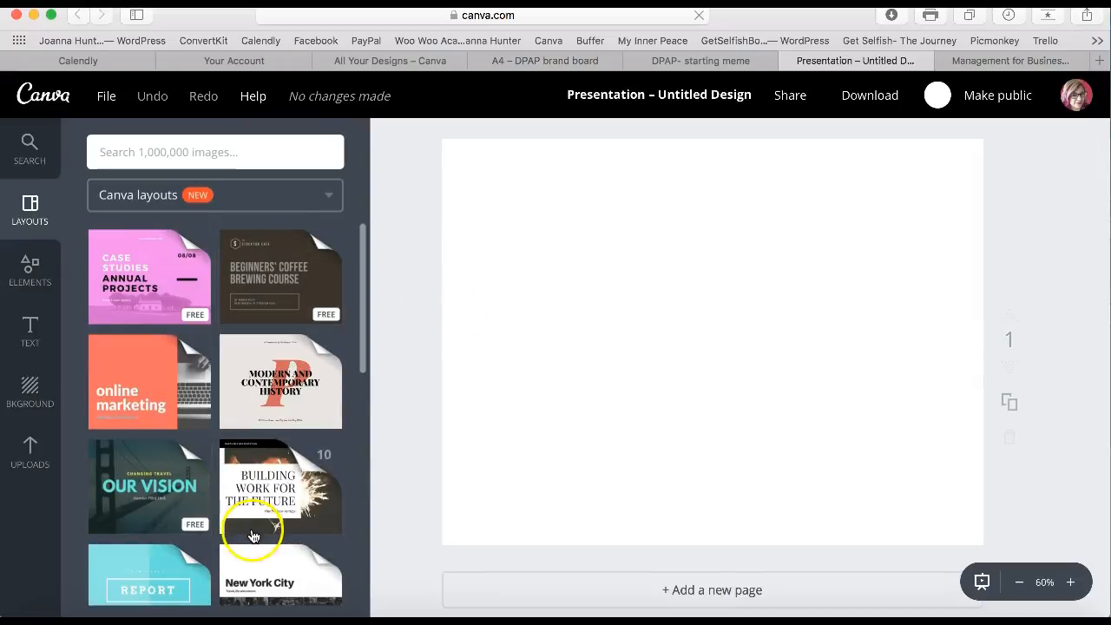
Step: Add the uploaded galaxy tablet image to the blank slide, tilt and shrink it, and place it partly off the page's lower-left corner
{"action": "left_click", "coordinate": [28, 446]}
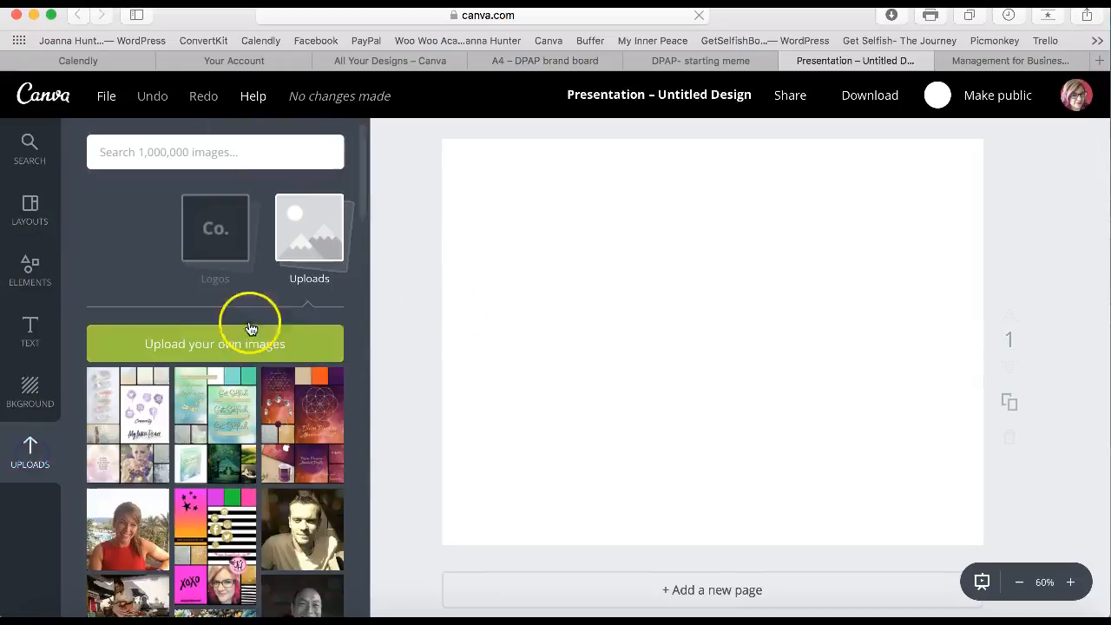
{"action": "scroll", "coordinate": [343, 443], "scroll_direction": "down", "scroll_amount": 5}
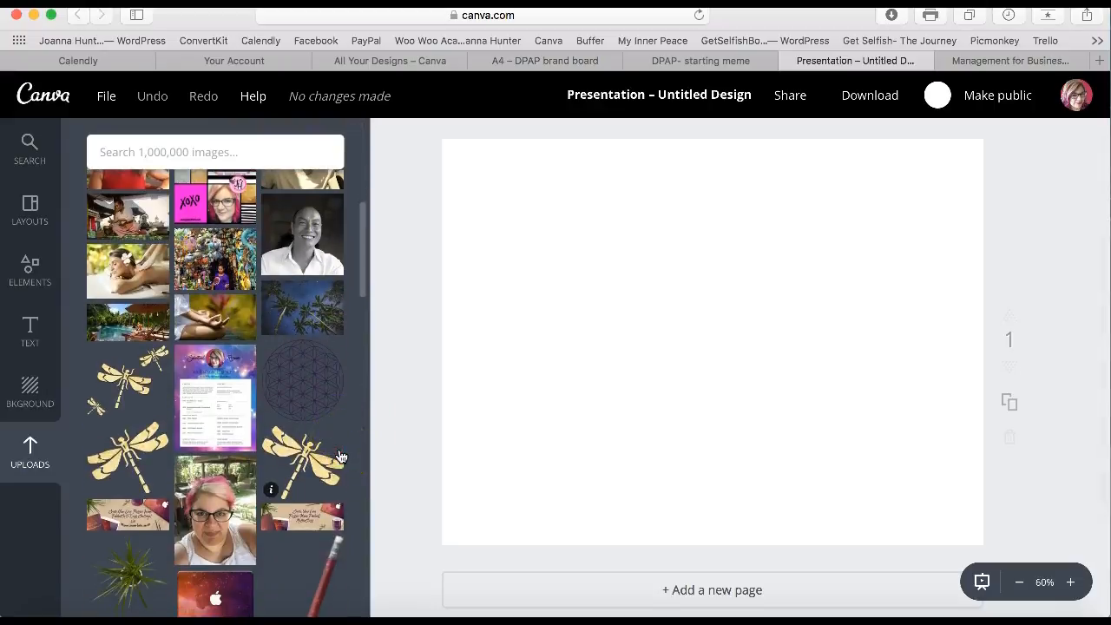
{"action": "scroll", "coordinate": [341, 457], "scroll_direction": "down", "scroll_amount": 5}
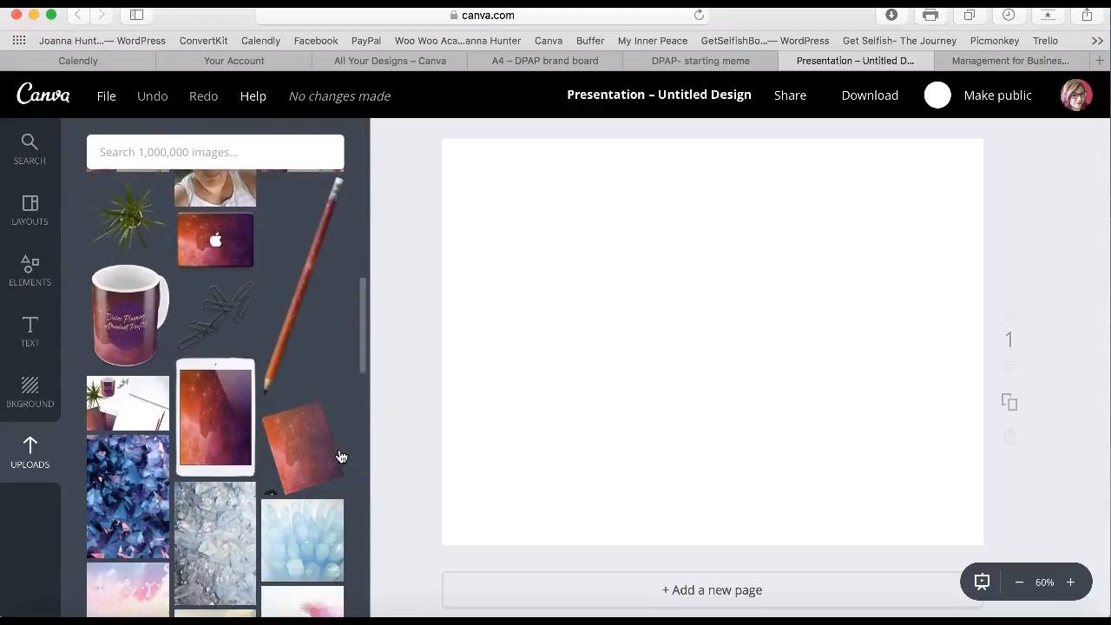
{"action": "left_click_drag", "start_coordinate": [231, 483], "coordinate": [636, 383]}
{"action": "left_click", "coordinate": [588, 555]}
{"action": "left_click_drag", "start_coordinate": [563, 599], "coordinate": [449, 585]}
{"action": "left_click_drag", "start_coordinate": [538, 363], "coordinate": [512, 425]}
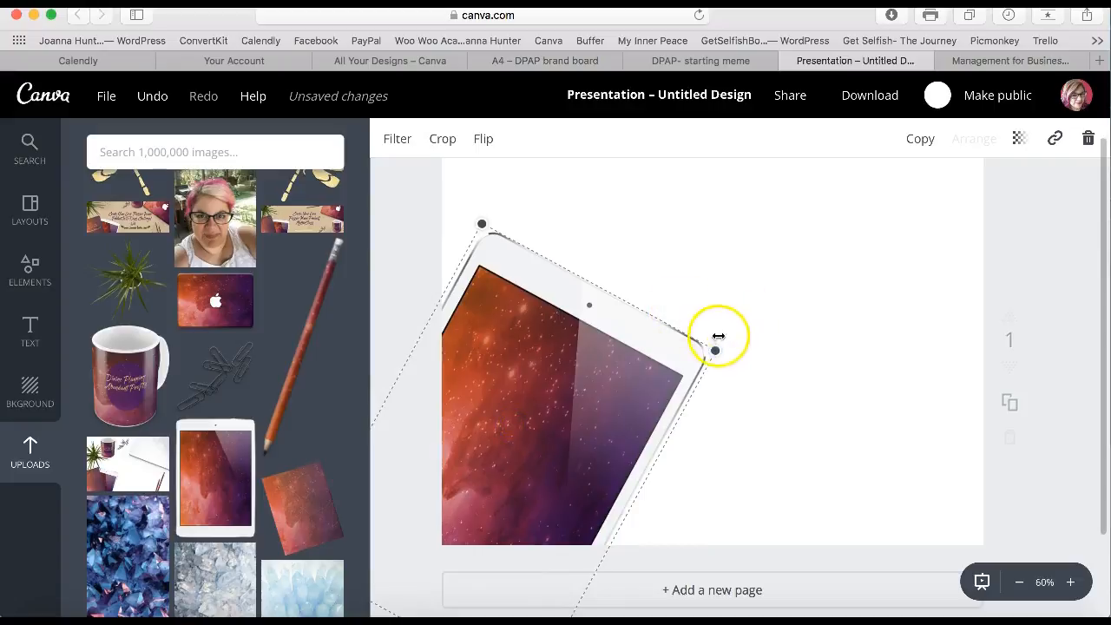
{"action": "left_click_drag", "start_coordinate": [718, 348], "coordinate": [614, 394]}
{"action": "left_click_drag", "start_coordinate": [508, 447], "coordinate": [519, 481]}
Step: Add the uploaded galaxy pencil image, shrink and slightly rotate it, and place it across the page's left edge above the tablet
{"action": "left_click", "coordinate": [310, 360]}
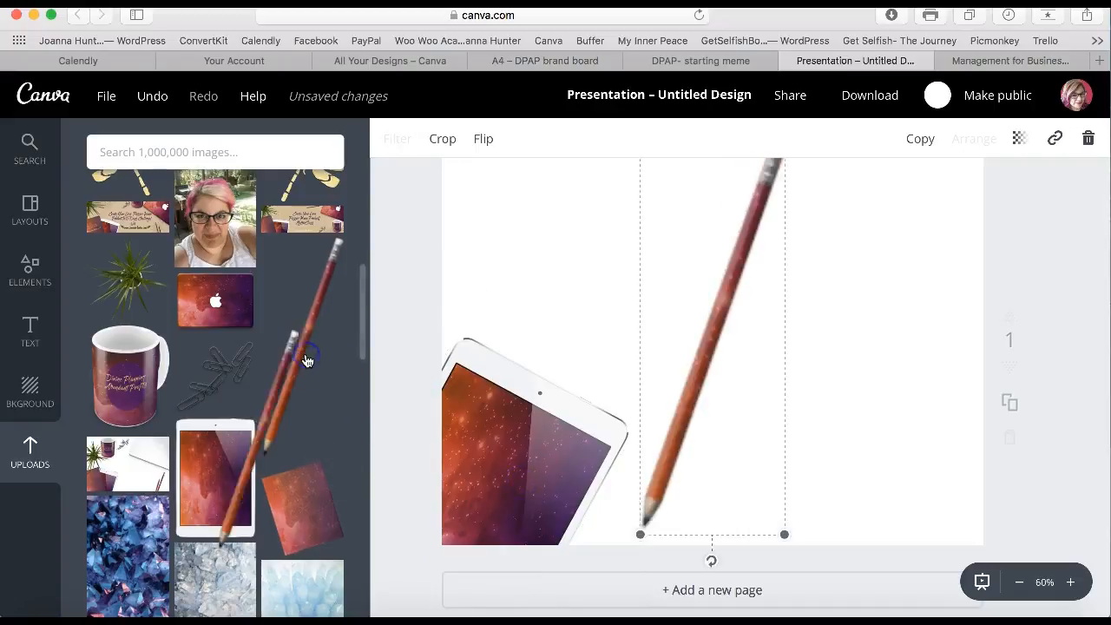
{"action": "mouse_move", "coordinate": [786, 533]}
{"action": "left_mouse_down"}
{"action": "mouse_move", "coordinate": [717, 466]}
{"action": "mouse_move", "coordinate": [647, 321]}
{"action": "mouse_move", "coordinate": [700, 335]}
{"action": "mouse_move", "coordinate": [681, 346]}
{"action": "left_mouse_up"}
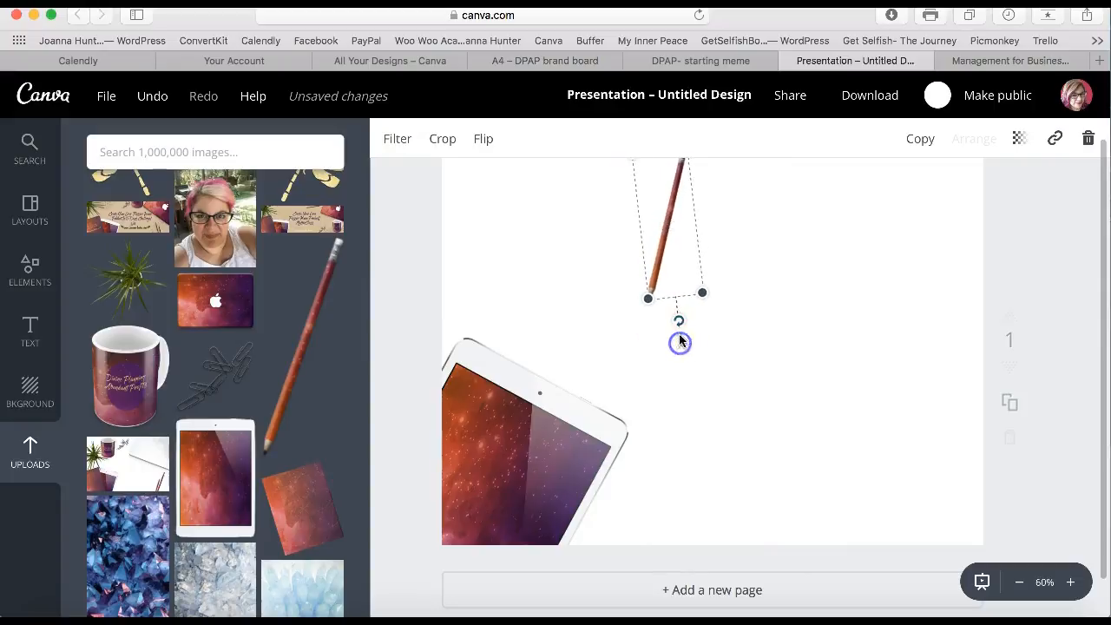
{"action": "left_click_drag", "start_coordinate": [703, 294], "coordinate": [746, 341]}
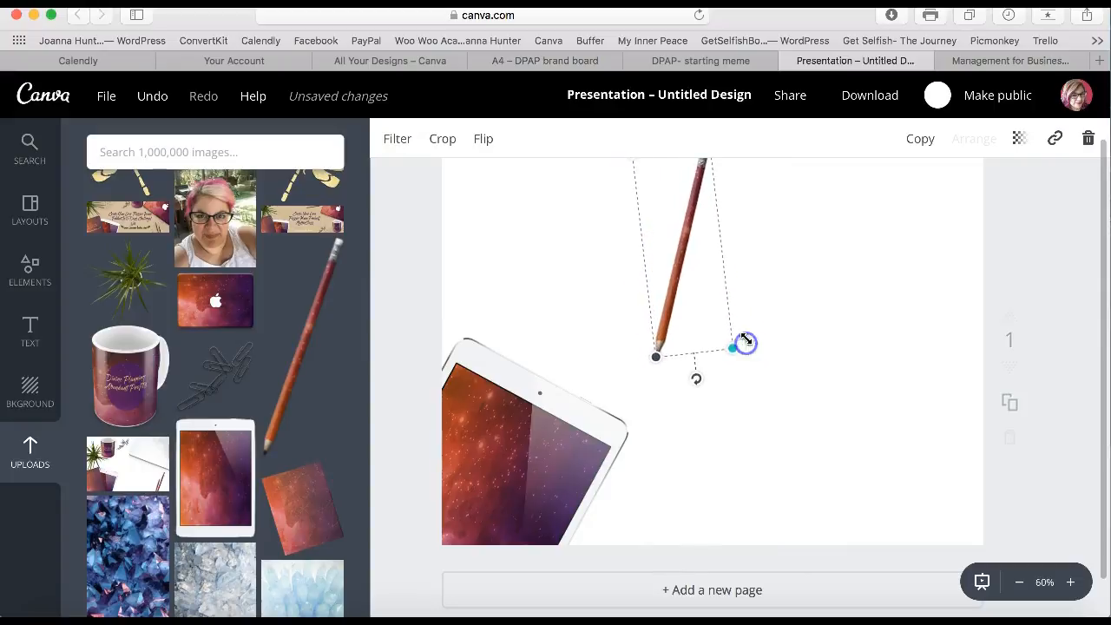
{"action": "mouse_move", "coordinate": [686, 273]}
{"action": "left_mouse_down"}
{"action": "mouse_move", "coordinate": [481, 305]}
{"action": "mouse_move", "coordinate": [432, 300]}
{"action": "mouse_move", "coordinate": [445, 309]}
{"action": "left_mouse_up"}
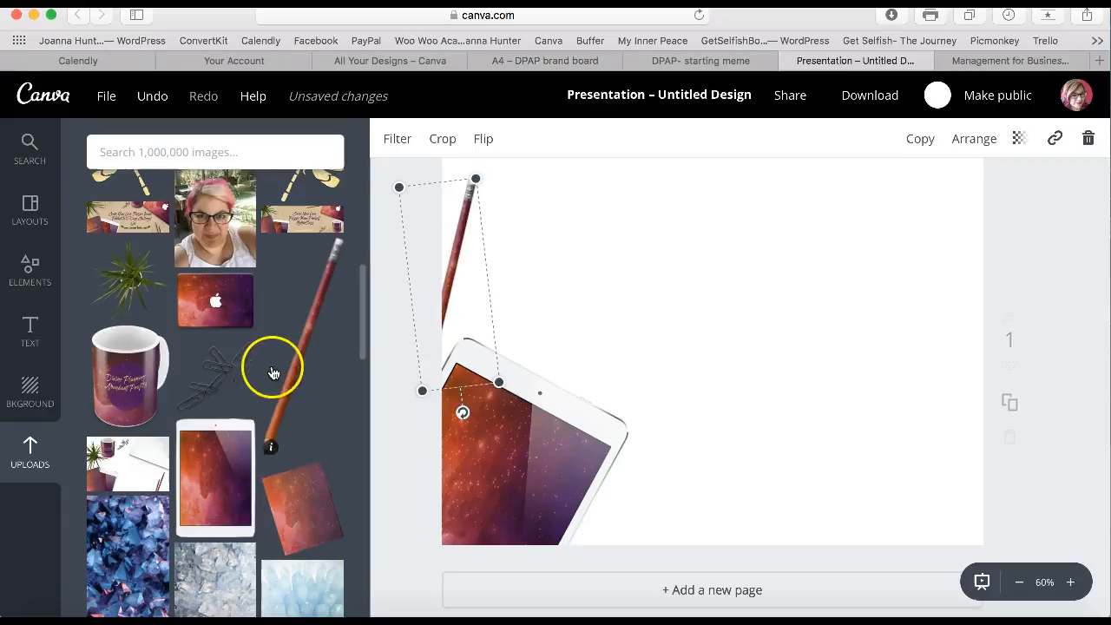
Step: Add the uploaded paper clips image, shrink it and place it between the pencil and the tablet
{"action": "left_click", "coordinate": [231, 372]}
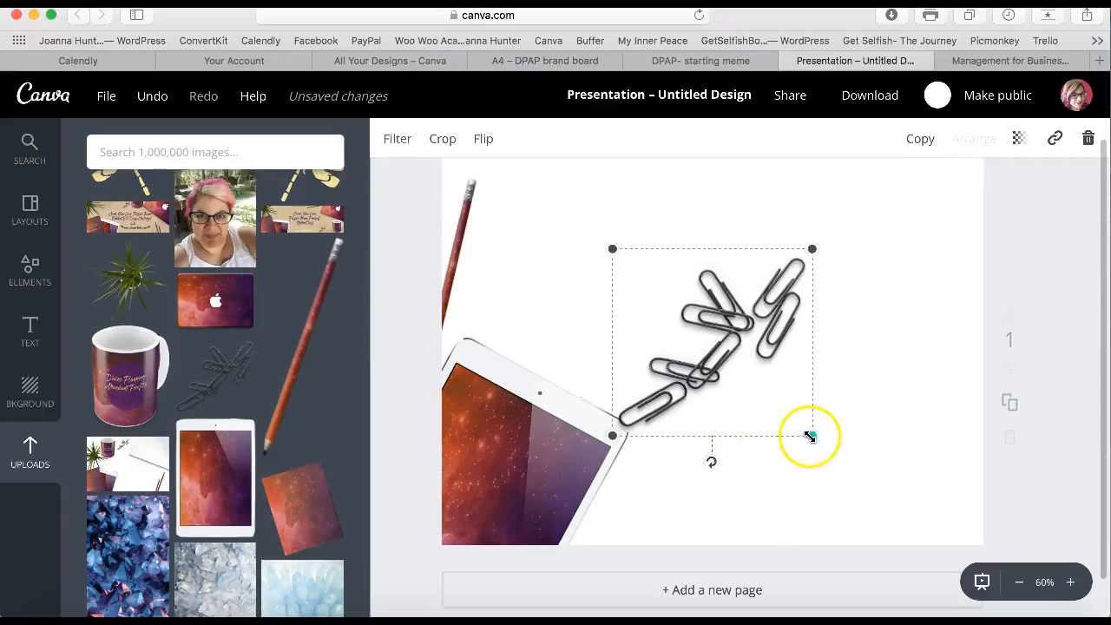
{"action": "left_click_drag", "start_coordinate": [811, 436], "coordinate": [679, 334]}
{"action": "left_click_drag", "start_coordinate": [645, 297], "coordinate": [508, 304]}
{"action": "scroll", "coordinate": [510, 306], "scroll_direction": "up", "scroll_amount": 1}
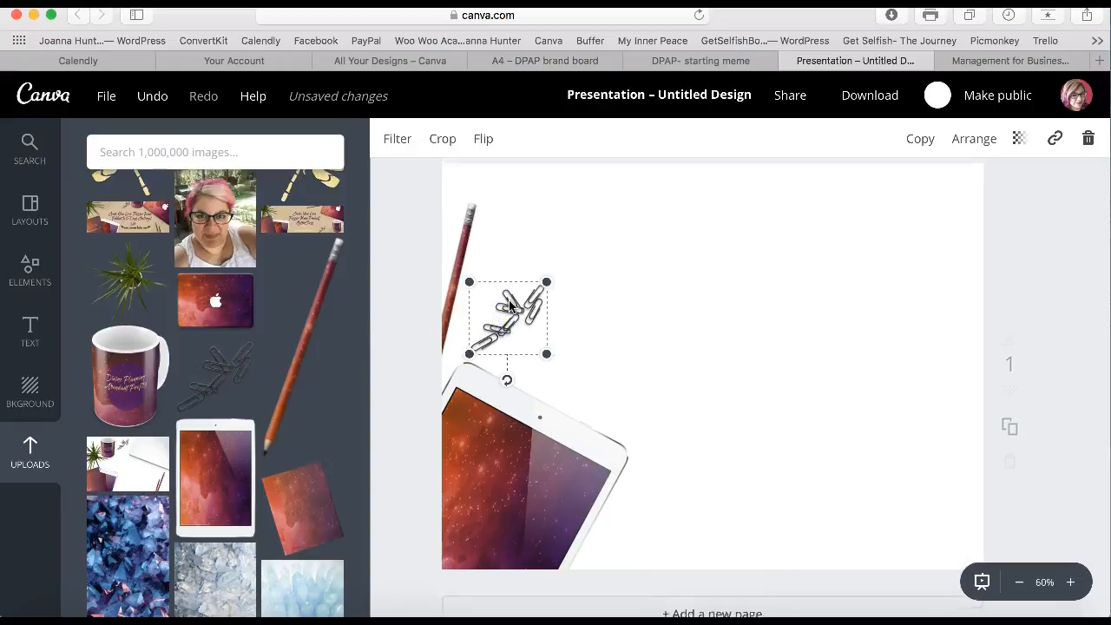
Step: Add the uploaded plant image, shrink it and place it partly off the page's upper-left corner
{"action": "left_click", "coordinate": [130, 256]}
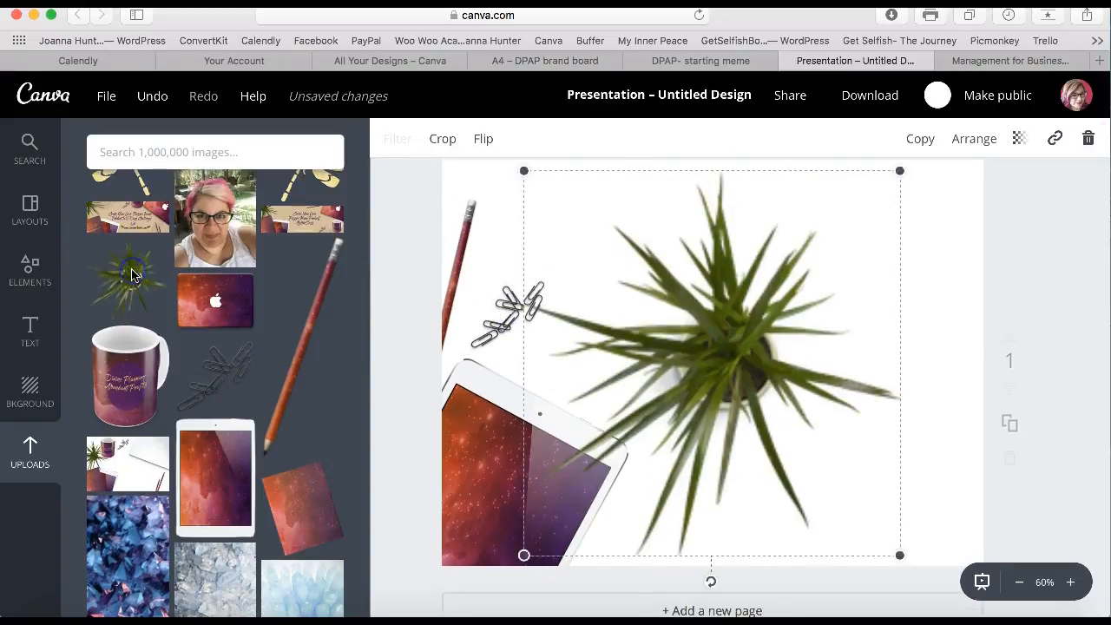
{"action": "left_click_drag", "start_coordinate": [900, 559], "coordinate": [657, 346]}
{"action": "left_click", "coordinate": [585, 226]}
{"action": "mouse_move", "coordinate": [598, 236]}
{"action": "left_mouse_down"}
{"action": "mouse_move", "coordinate": [496, 196]}
{"action": "mouse_move", "coordinate": [492, 172]}
{"action": "mouse_move", "coordinate": [495, 181]}
{"action": "left_mouse_up"}
{"action": "left_click", "coordinate": [494, 199]}
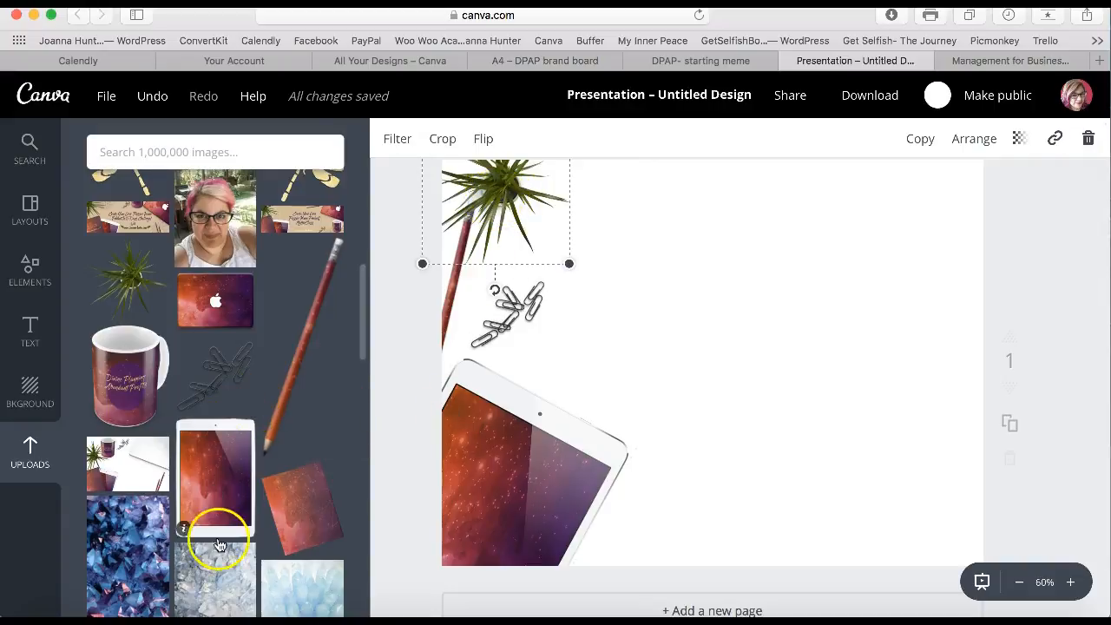
Step: Enlarge the plant, shift it further off the upper-left corner and layer it behind the pencil
{"action": "scroll", "coordinate": [652, 458], "scroll_direction": "down", "scroll_amount": 2}
{"action": "scroll", "coordinate": [652, 461], "scroll_direction": "up", "scroll_amount": 2}
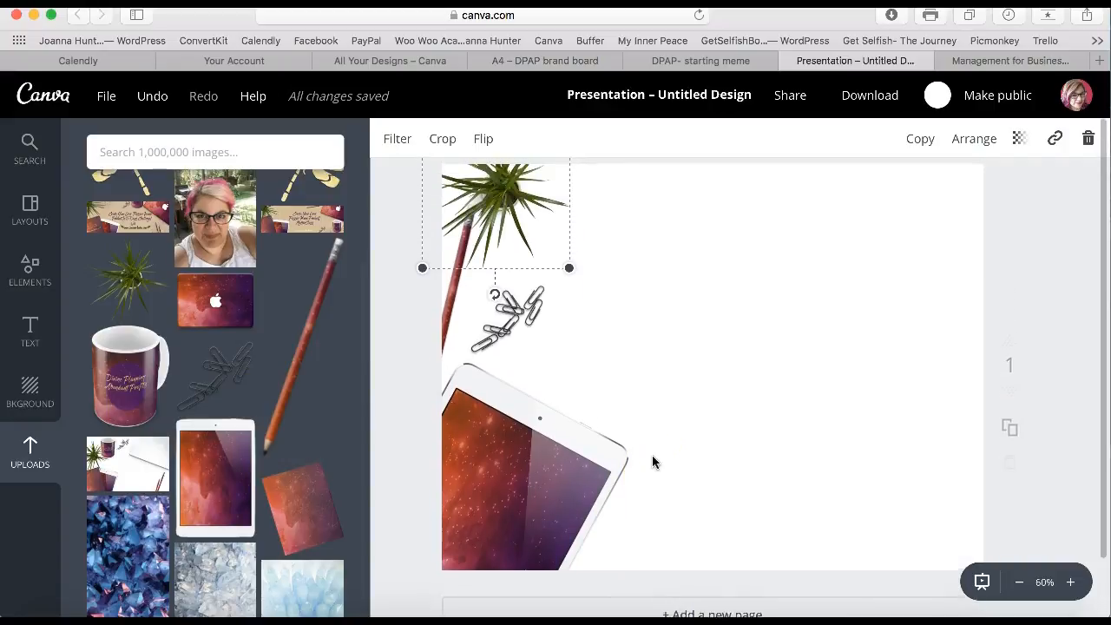
{"action": "left_click", "coordinate": [582, 263]}
{"action": "left_click_drag", "start_coordinate": [581, 263], "coordinate": [609, 304]}
{"action": "left_click_drag", "start_coordinate": [529, 227], "coordinate": [483, 194]}
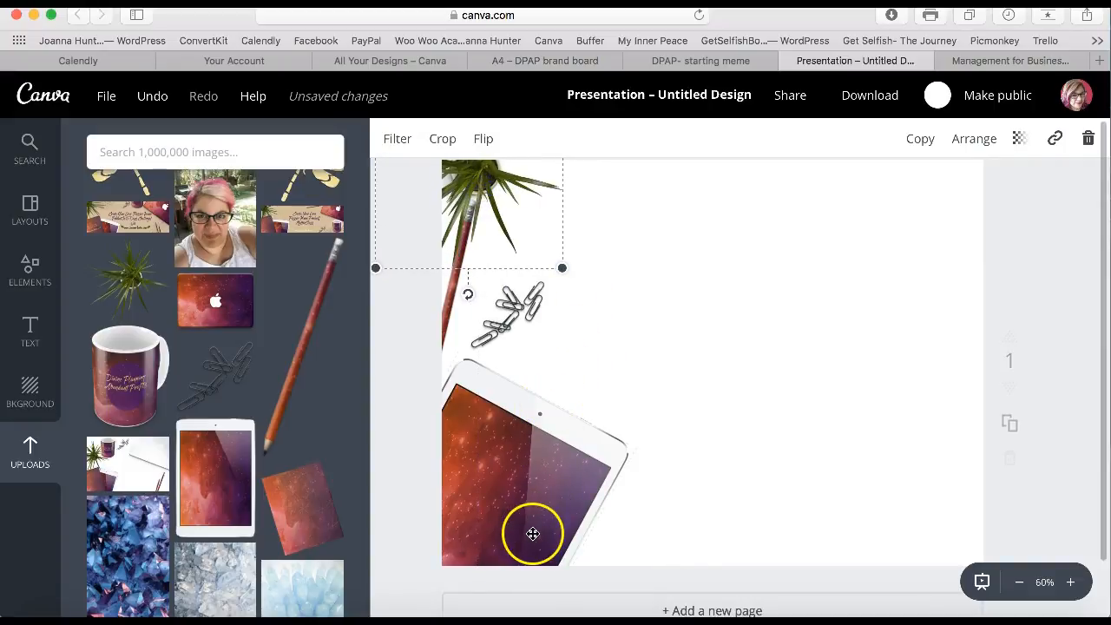
{"action": "left_click", "coordinate": [484, 516]}
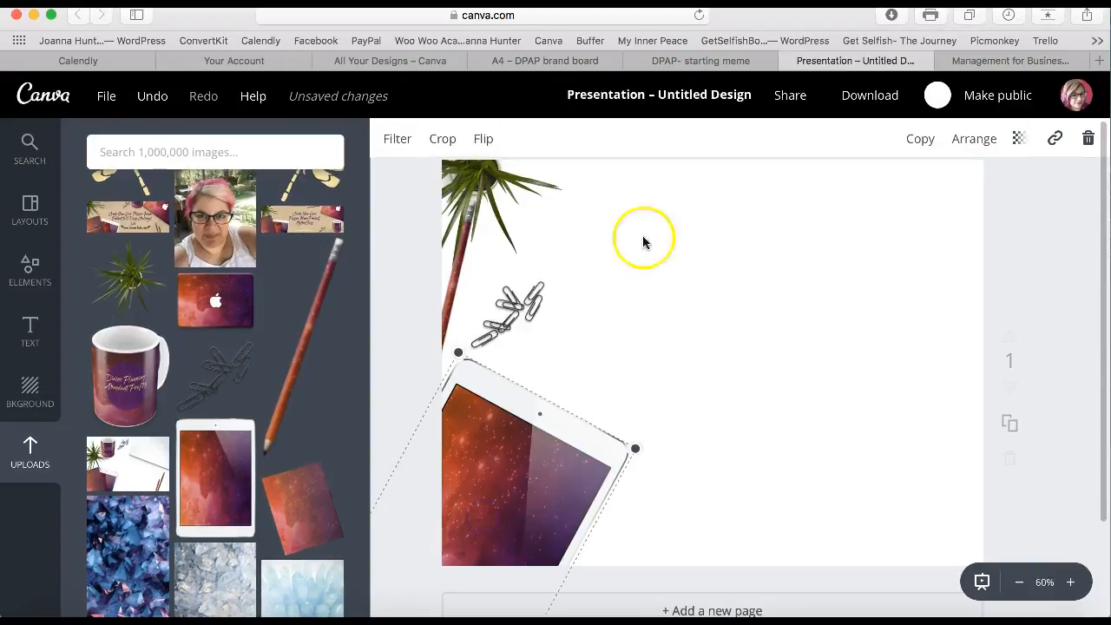
{"action": "scroll", "coordinate": [685, 482], "scroll_direction": "up", "scroll_amount": 1}
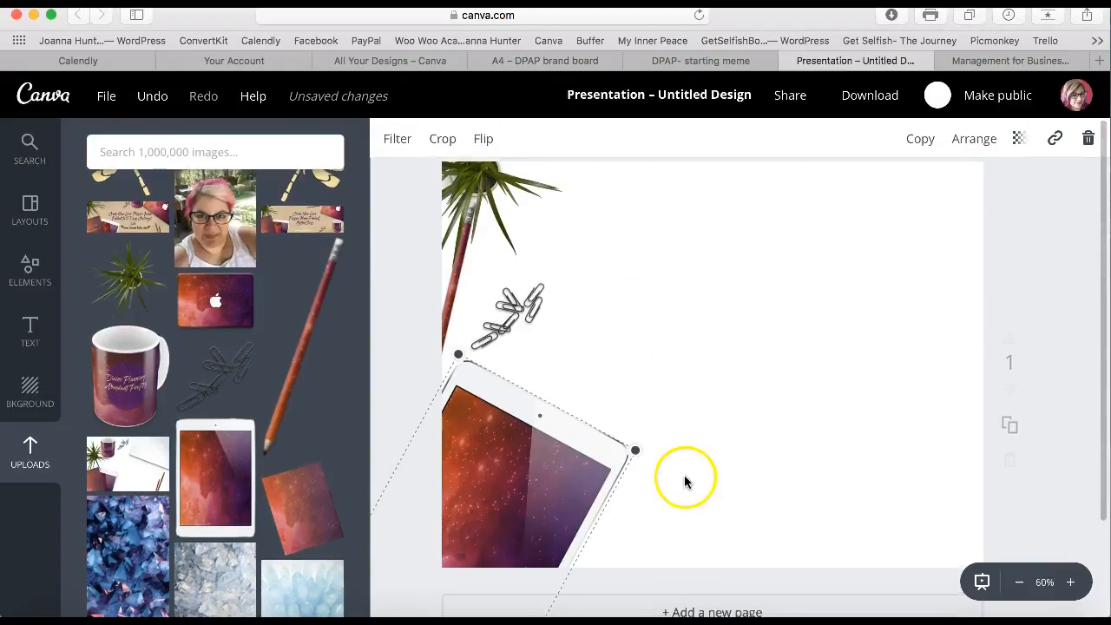
Step: Add a subheading in the brand font to the middle of the slide reading "TEXT HERE"
{"action": "left_click", "coordinate": [30, 329]}
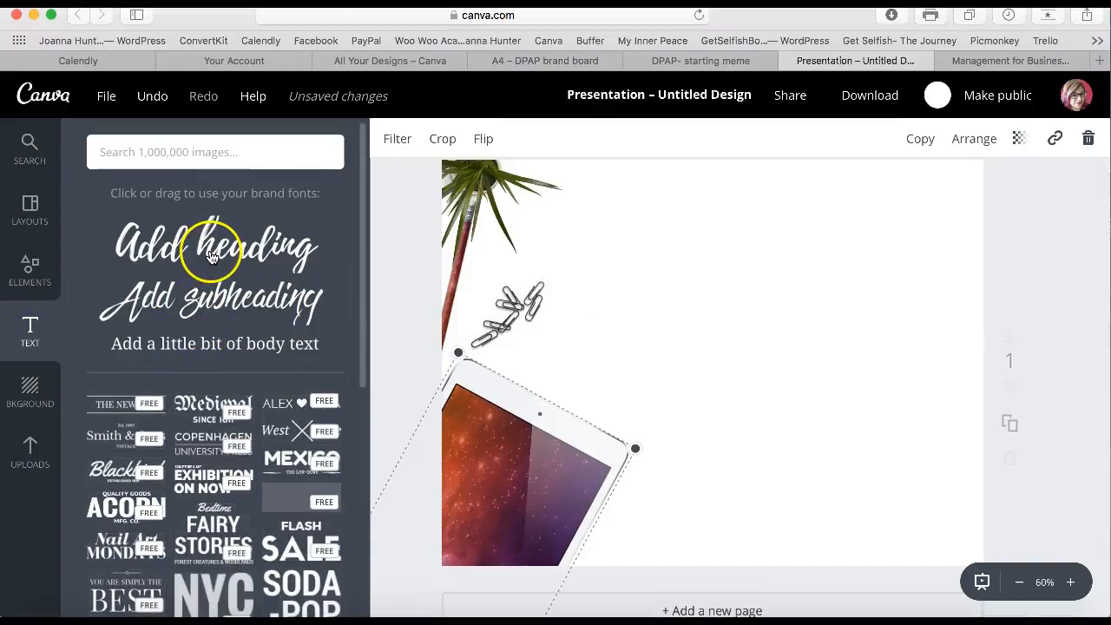
{"action": "left_click", "coordinate": [214, 298]}
{"action": "double_click", "coordinate": [721, 375]}
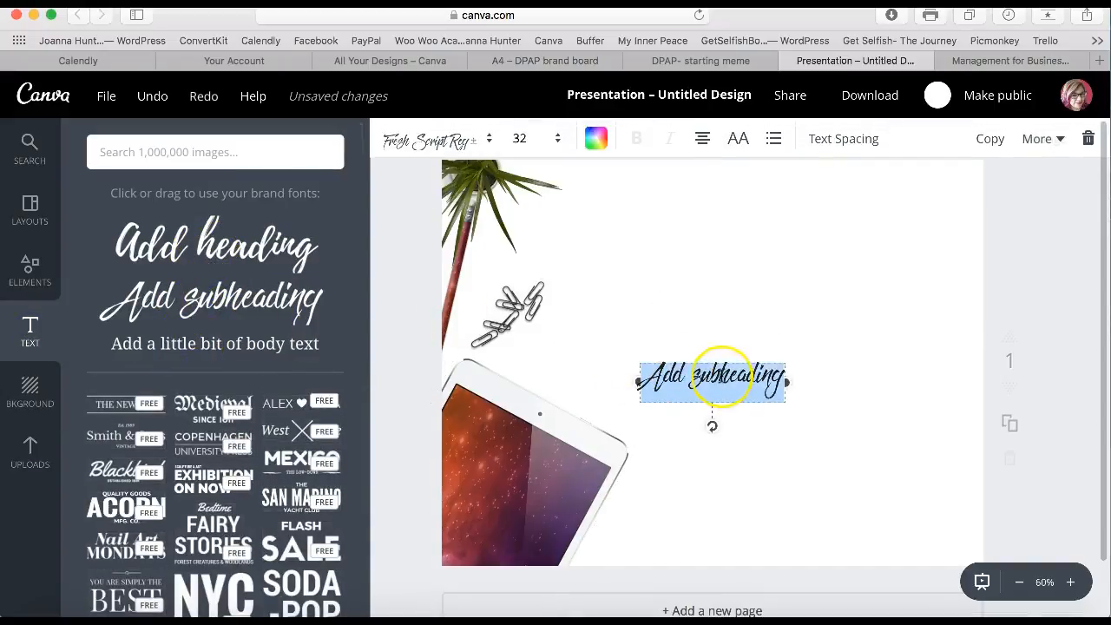
{"action": "type", "text": "TE"}
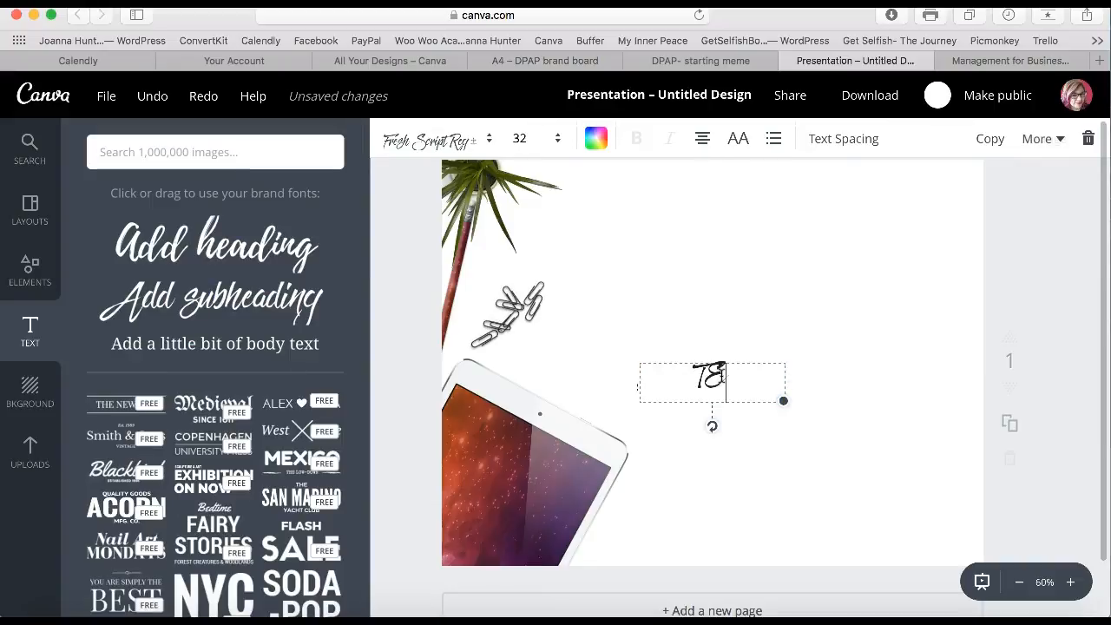
{"action": "type", "text": "XT HERE"}
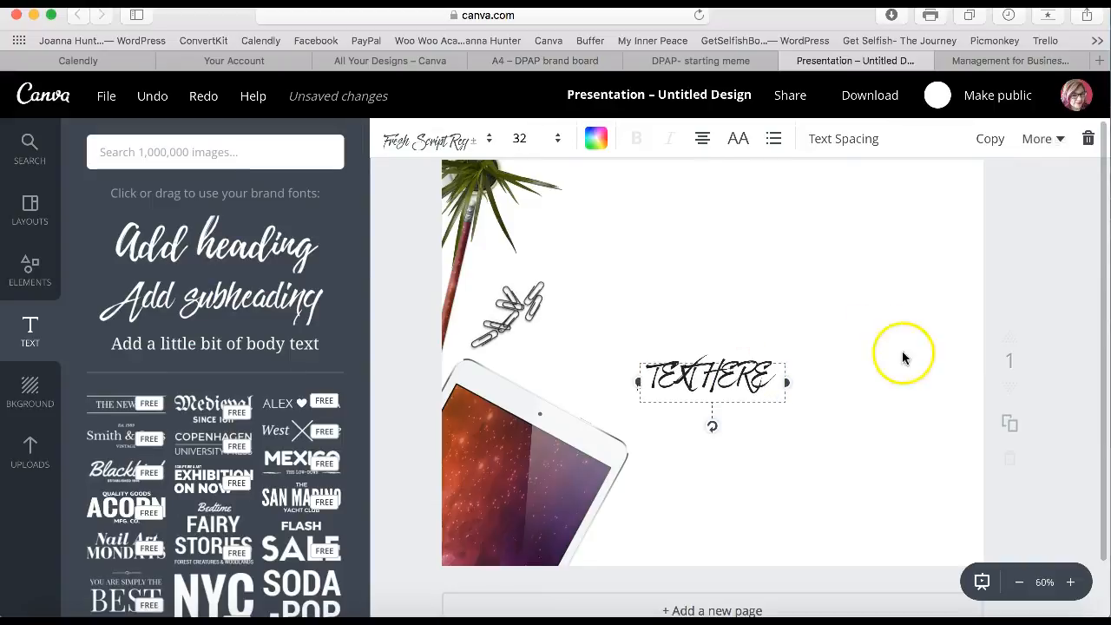
Step: Color the "TEXT HERE" subheading dark purple from the DPAP brand palette
{"action": "left_click", "coordinate": [595, 138]}
{"action": "left_click", "coordinate": [526, 383]}
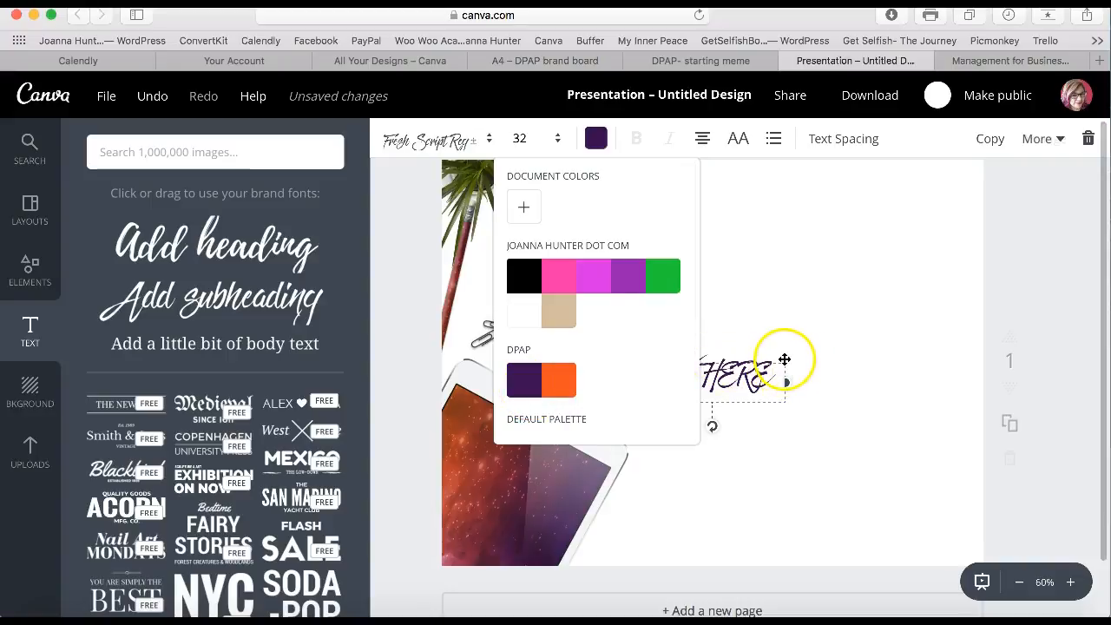
{"action": "left_click", "coordinate": [768, 265]}
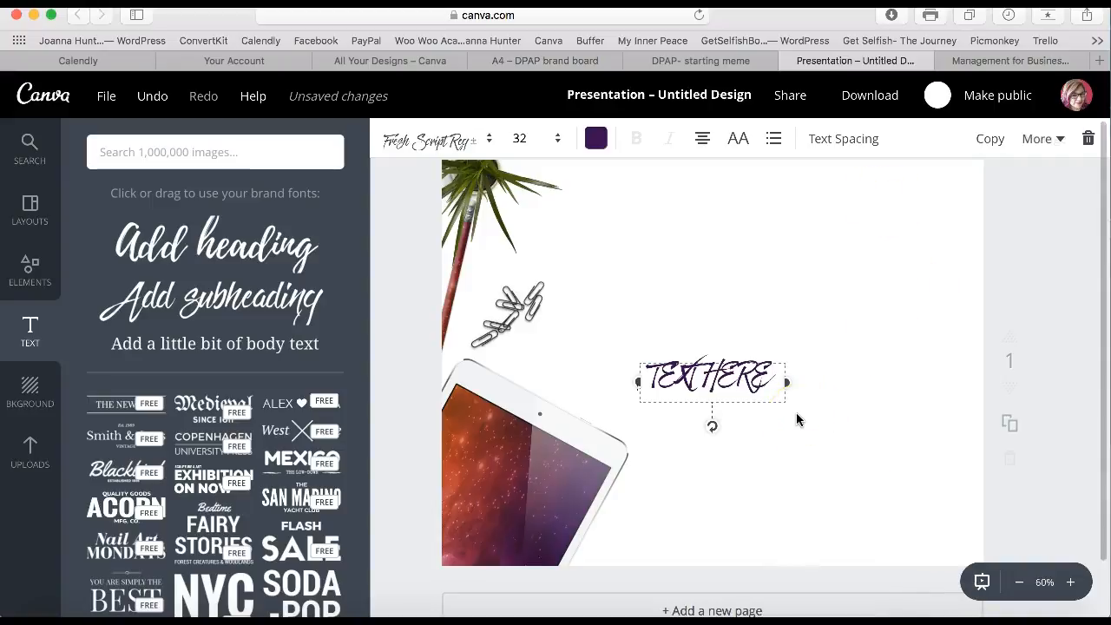
Step: Add the uploaded image Galaxy Scene flattened.png, enlarge it to cover the whole page and send it behind all other elements
{"action": "left_click", "coordinate": [32, 461]}
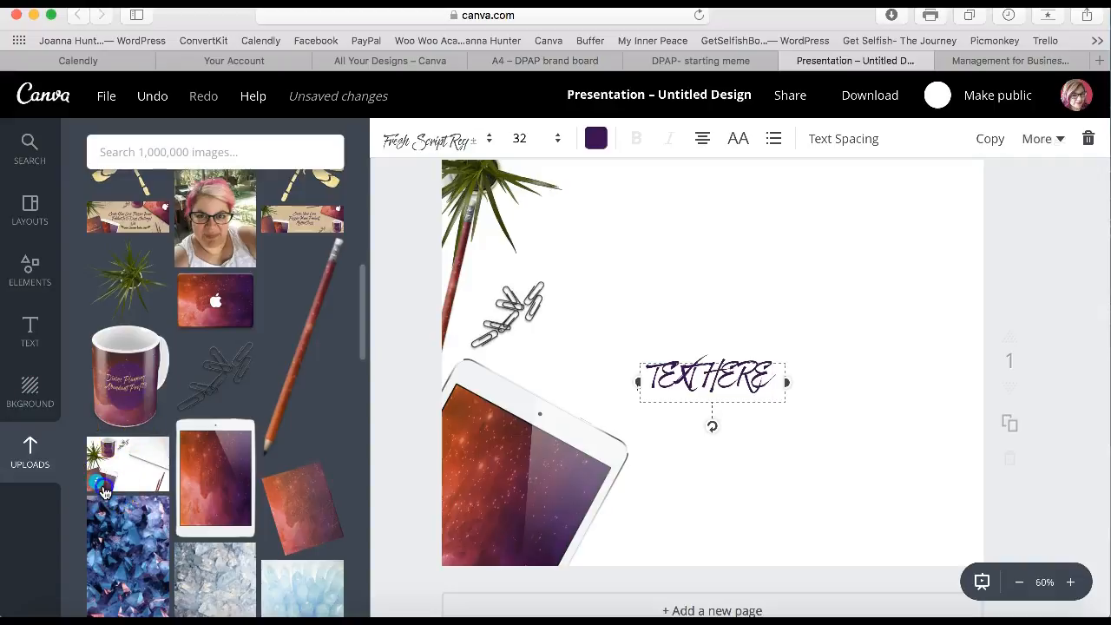
{"action": "left_click", "coordinate": [100, 487]}
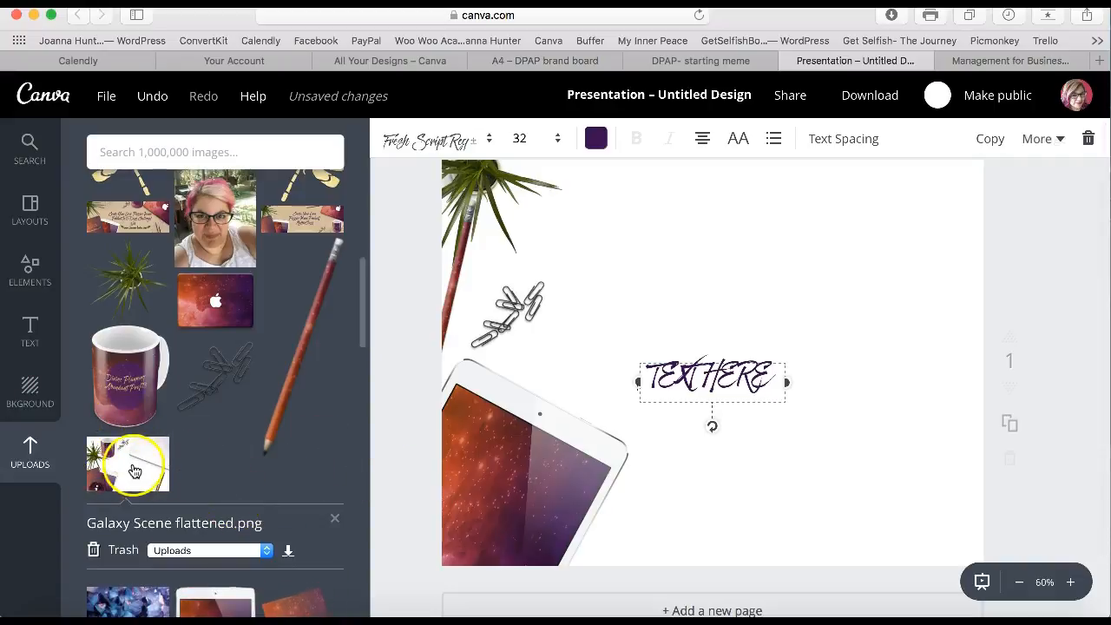
{"action": "left_click", "coordinate": [139, 469]}
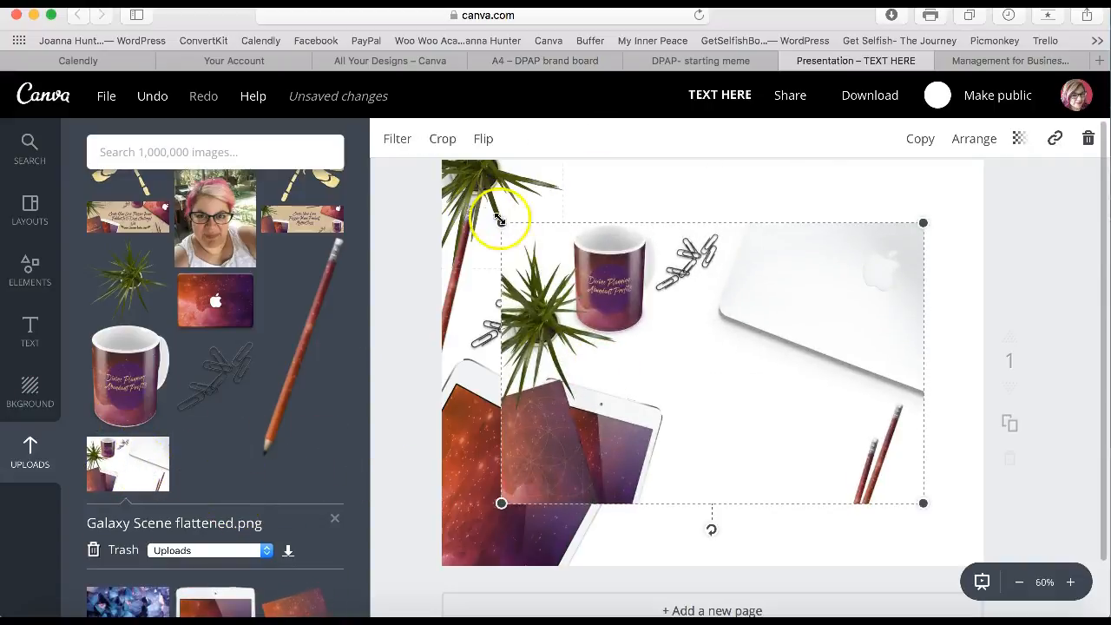
{"action": "left_click_drag", "start_coordinate": [501, 224], "coordinate": [385, 136]}
{"action": "left_click_drag", "start_coordinate": [928, 503], "coordinate": [1016, 583]}
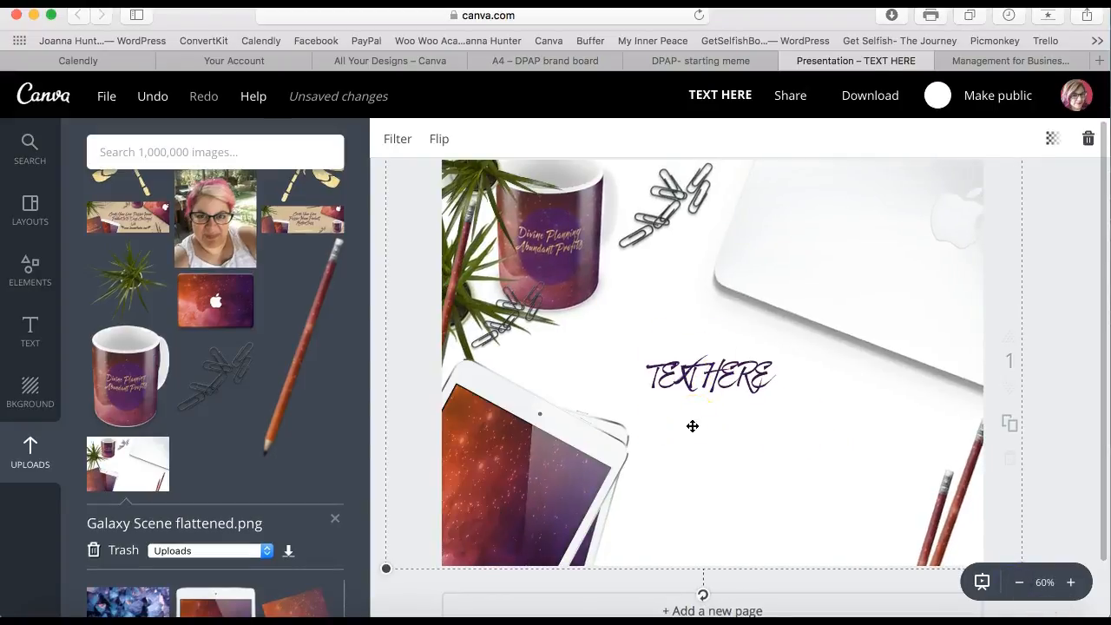
Step: Delete the separately placed paper clips, pencil and plant that overlap the galaxy scene background
{"action": "left_click", "coordinate": [512, 311]}
{"action": "key", "text": "Delete"}
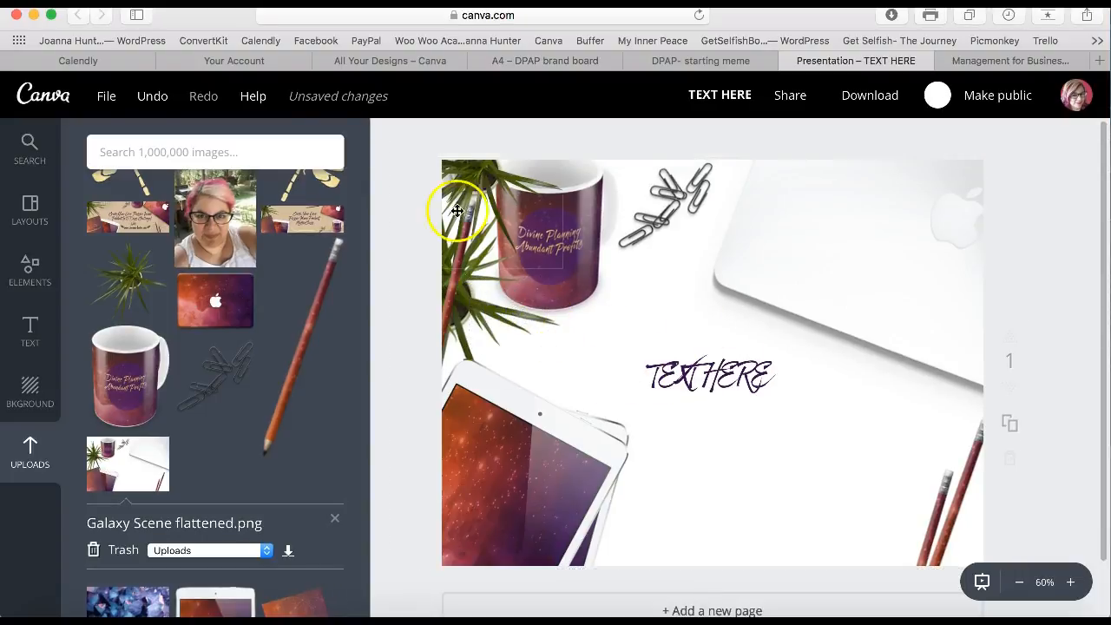
{"action": "left_click_drag", "start_coordinate": [476, 185], "coordinate": [461, 247]}
{"action": "left_click", "coordinate": [667, 210]}
{"action": "left_click", "coordinate": [658, 218]}
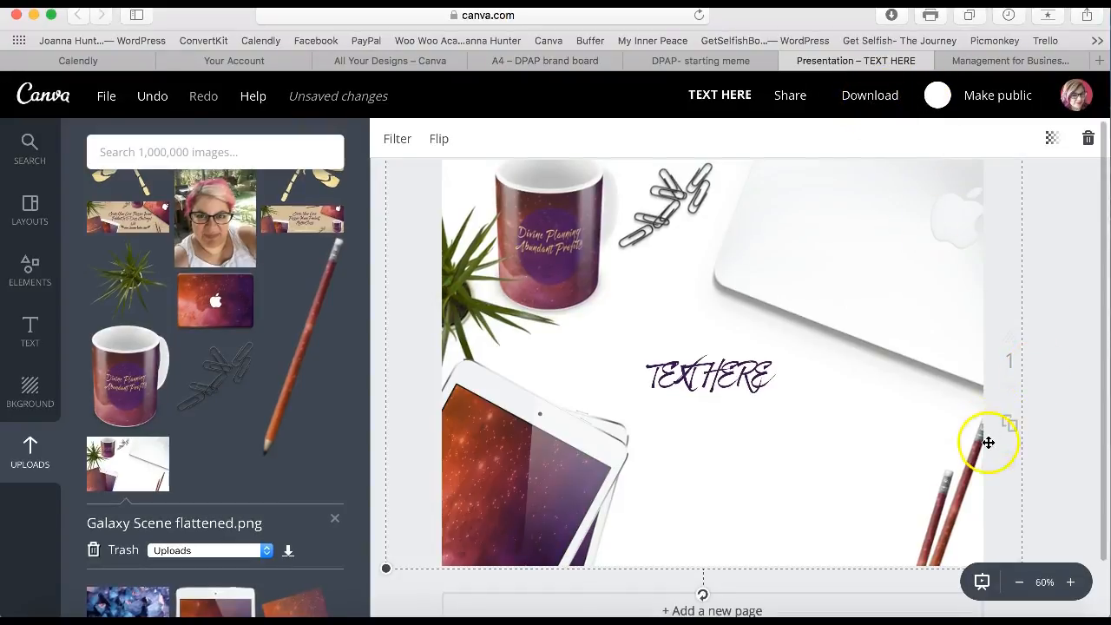
Step: Duplicate the finished slide twice to make a three-page presentation
{"action": "left_click", "coordinate": [1013, 424]}
{"action": "left_click", "coordinate": [1064, 408]}
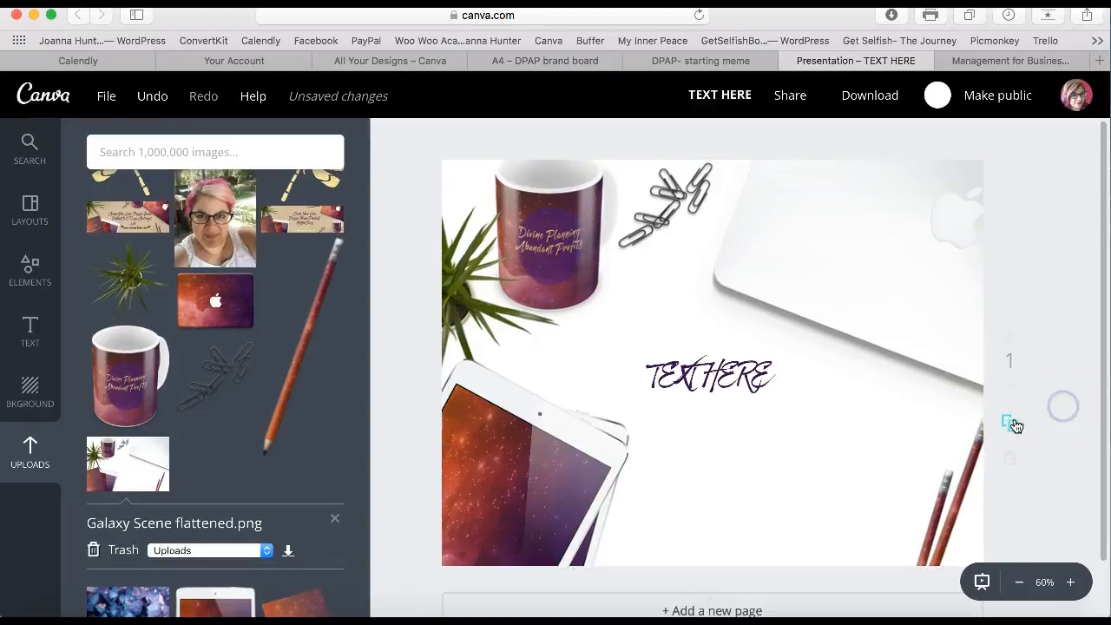
{"action": "left_click", "coordinate": [1012, 425]}
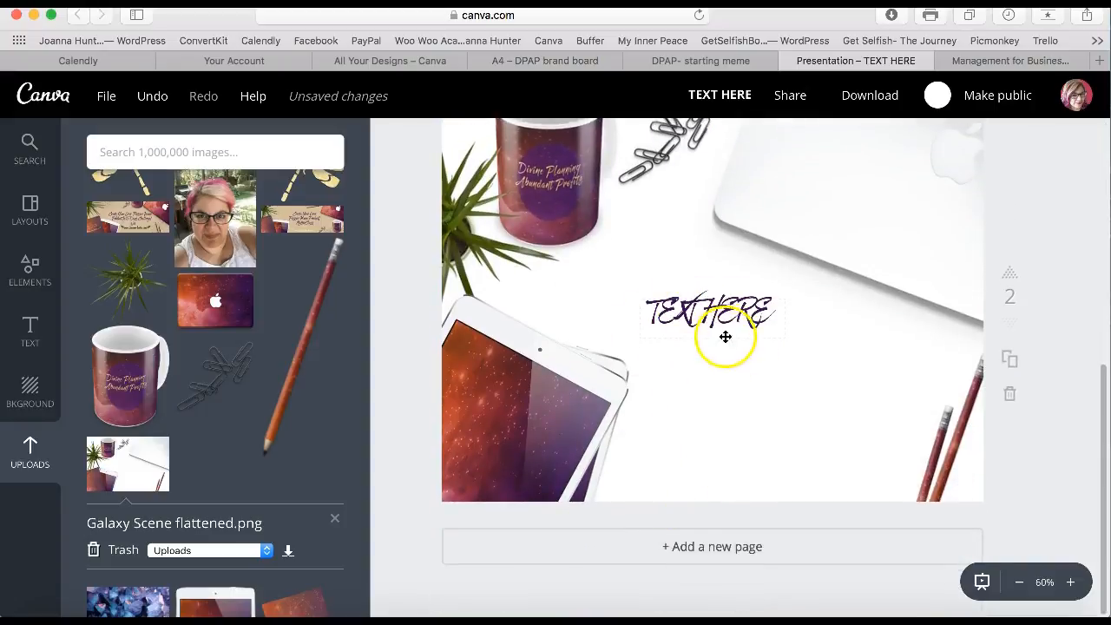
{"action": "left_click", "coordinate": [1013, 362]}
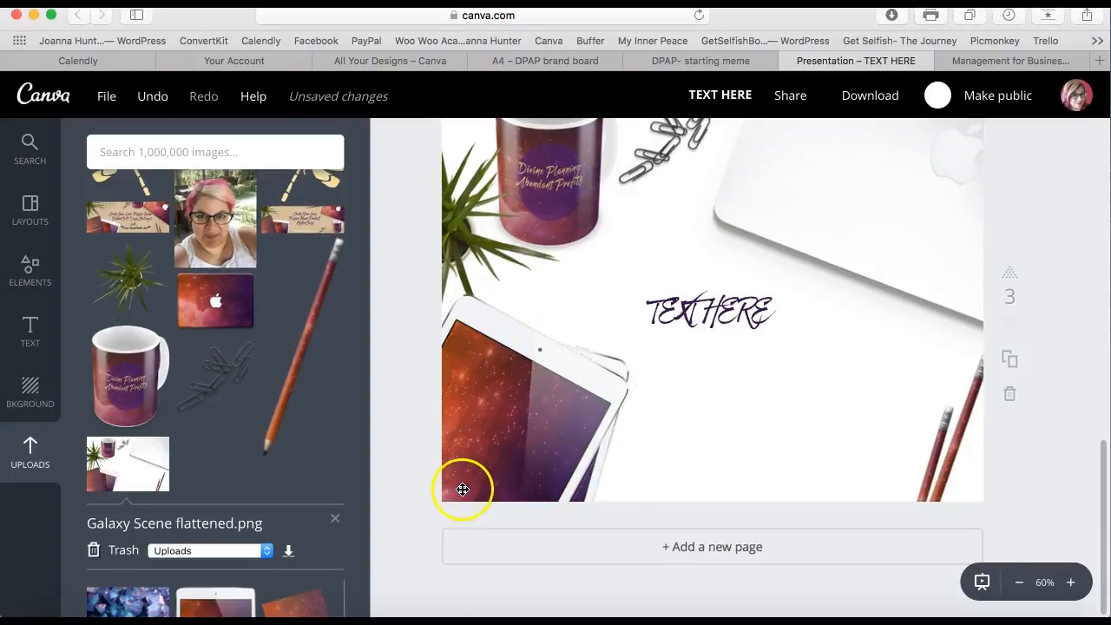
{"action": "scroll", "coordinate": [484, 453], "scroll_direction": "up", "scroll_amount": 10}
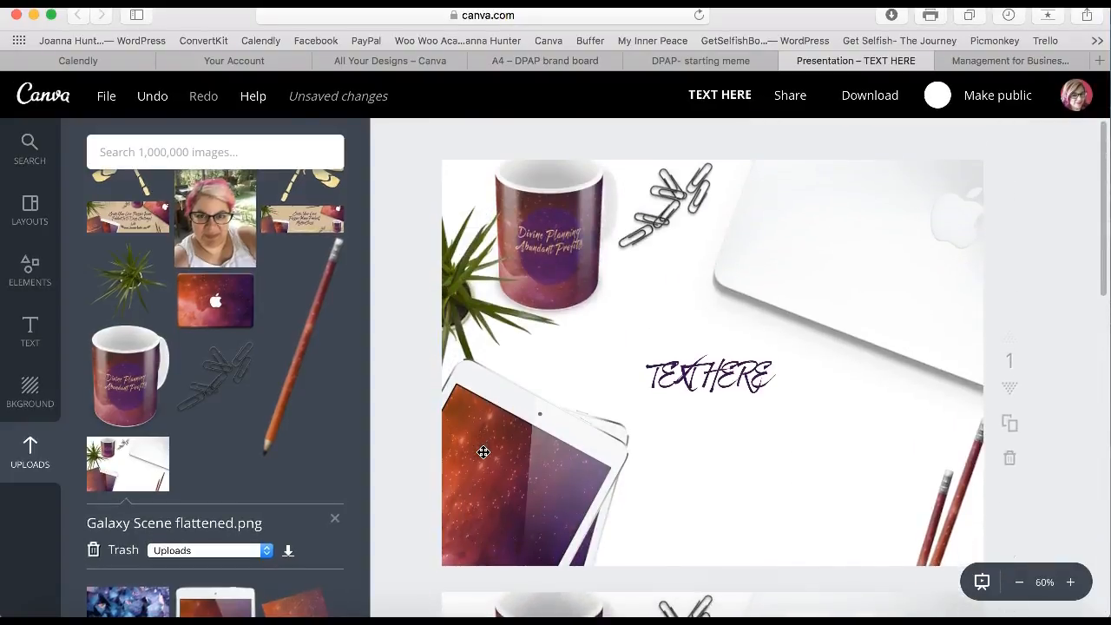
Step: Check the presentation's file options, close the Galaxy Scene flattened.png details and browse the uploaded images
{"action": "left_click", "coordinate": [107, 99]}
{"action": "left_click", "coordinate": [404, 144]}
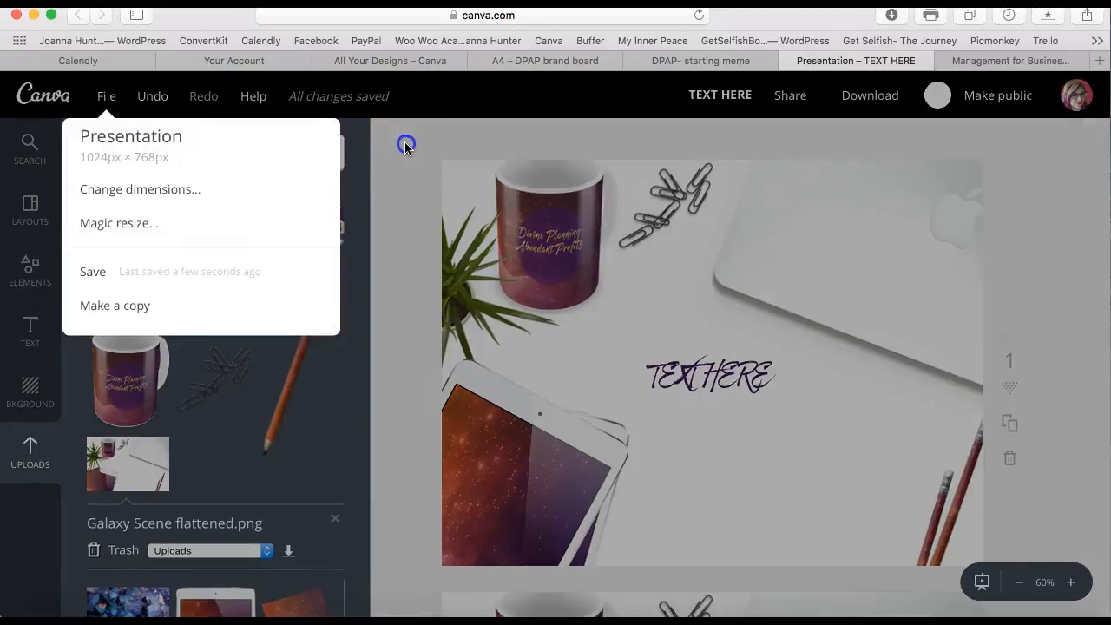
{"action": "scroll", "coordinate": [211, 299], "scroll_direction": "up", "scroll_amount": 10}
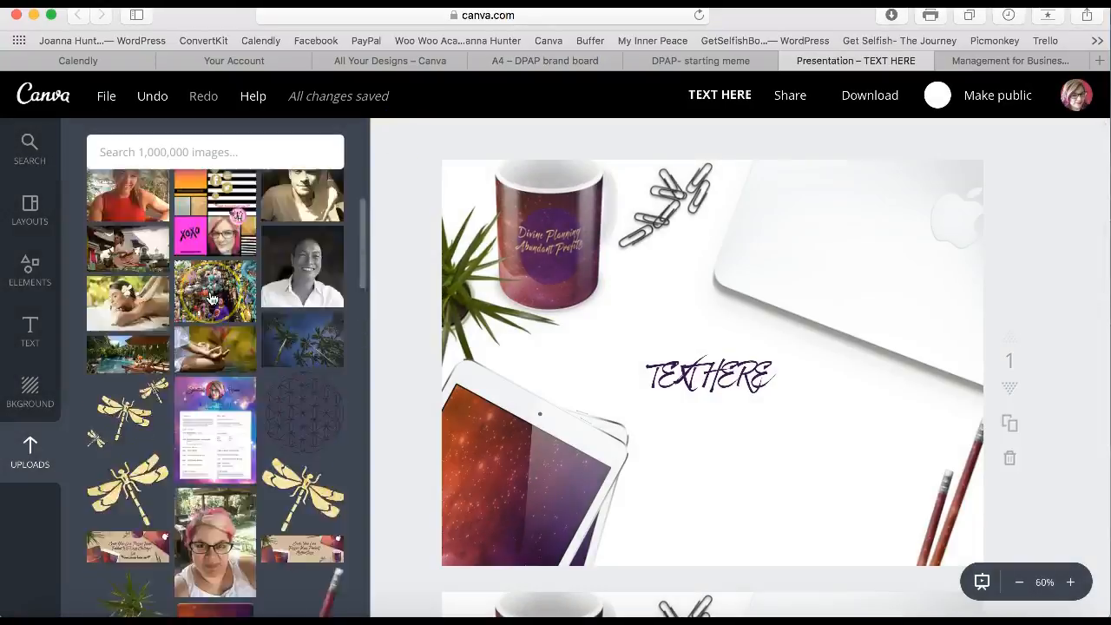
{"action": "scroll", "coordinate": [211, 299], "scroll_direction": "down", "scroll_amount": 15}
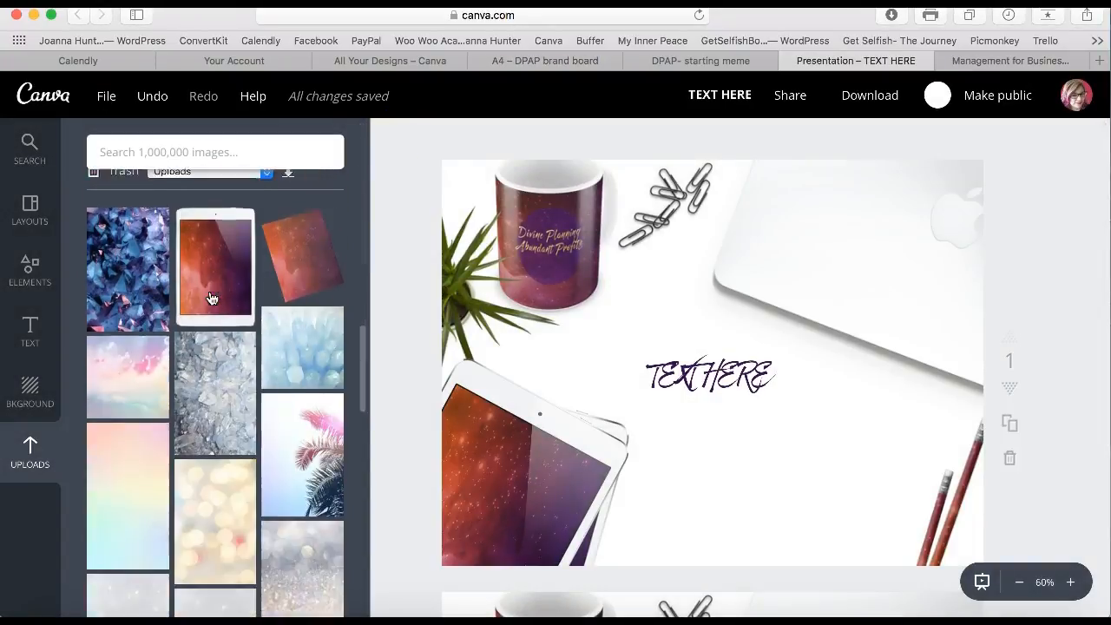
{"action": "scroll", "coordinate": [211, 298], "scroll_direction": "up", "scroll_amount": 3}
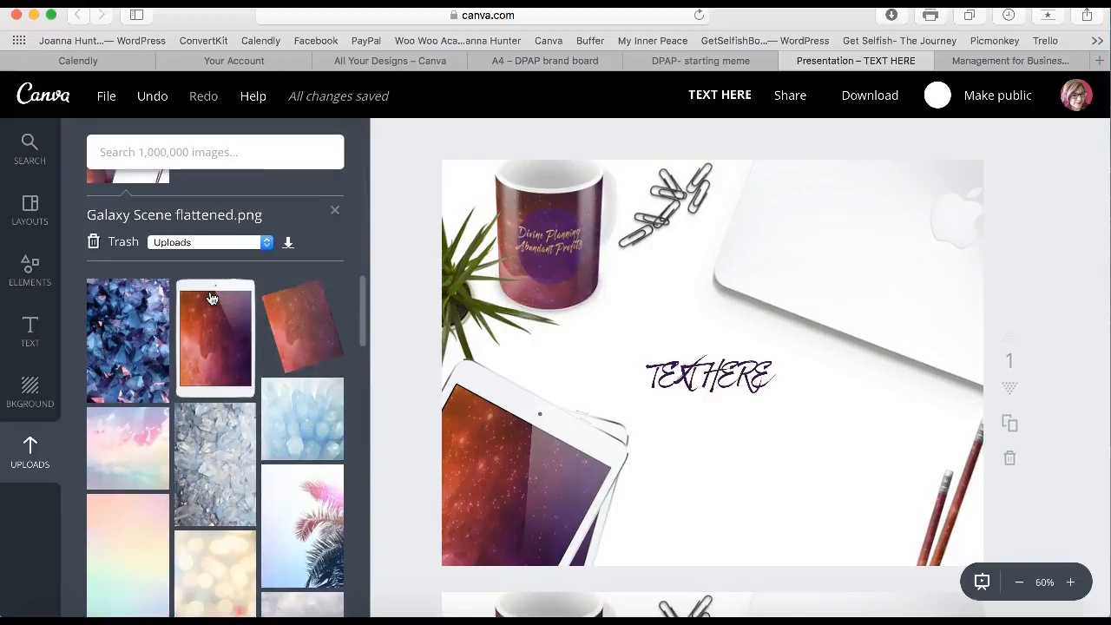
{"action": "left_click", "coordinate": [335, 195]}
{"action": "scroll", "coordinate": [228, 368], "scroll_direction": "down", "scroll_amount": 5}
{"action": "scroll", "coordinate": [229, 510], "scroll_direction": "down", "scroll_amount": 15}
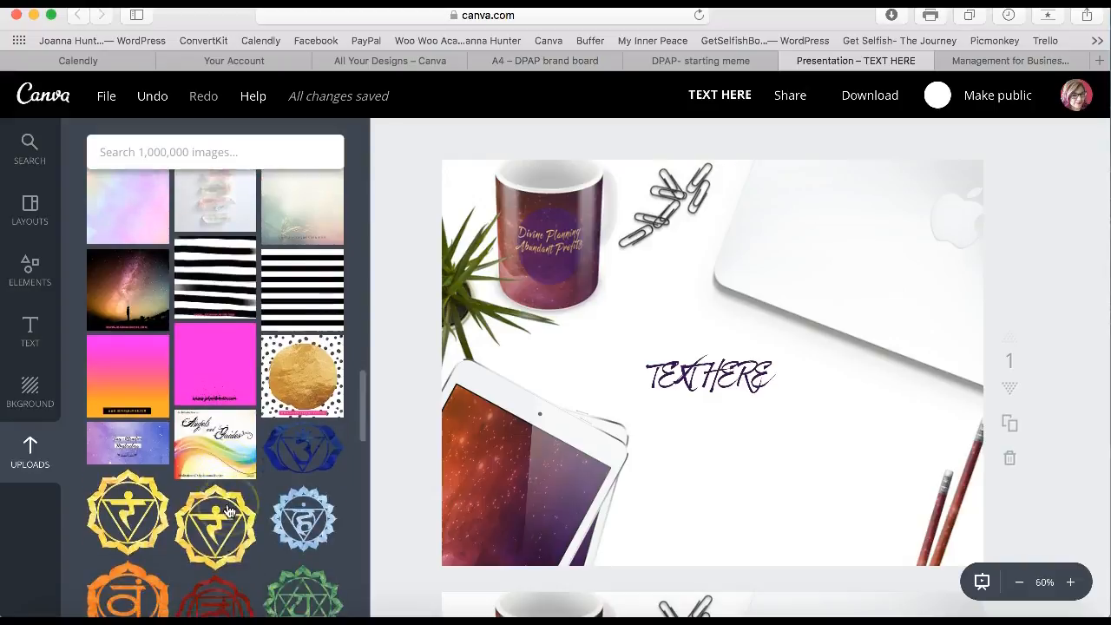
{"action": "scroll", "coordinate": [229, 510], "scroll_direction": "down", "scroll_amount": 15}
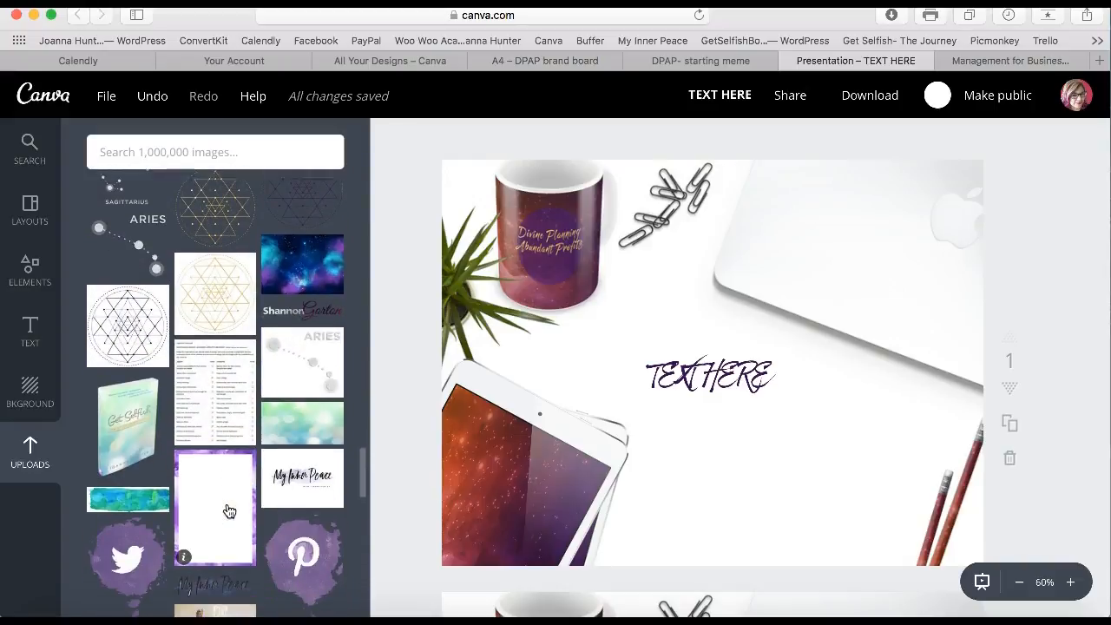
{"action": "scroll", "coordinate": [229, 511], "scroll_direction": "down", "scroll_amount": 10}
Step: Move the tablet on page 2 inward over the slide, and shift it back toward the lower-left corner of the scene
{"action": "left_click", "coordinate": [668, 204]}
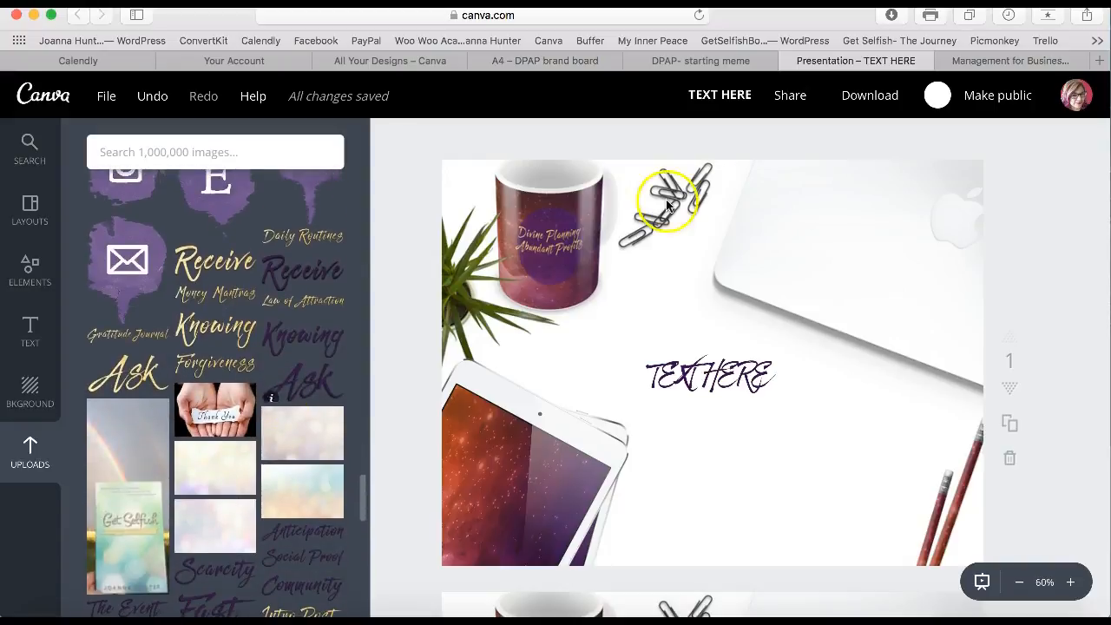
{"action": "scroll", "coordinate": [486, 426], "scroll_direction": "down", "scroll_amount": 5}
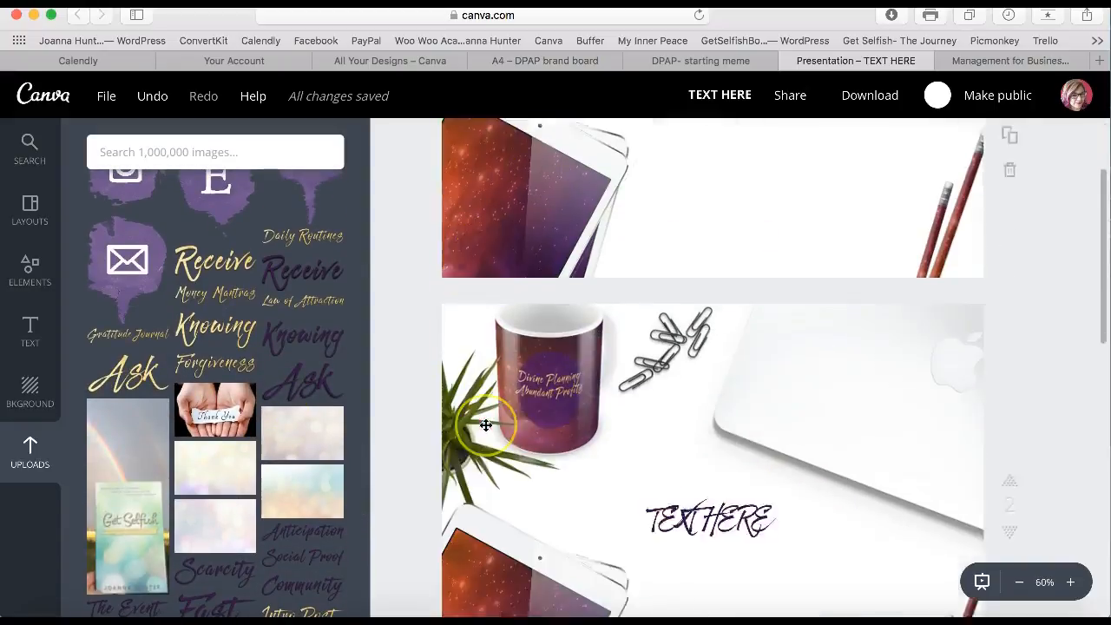
{"action": "scroll", "coordinate": [486, 426], "scroll_direction": "down", "scroll_amount": 6}
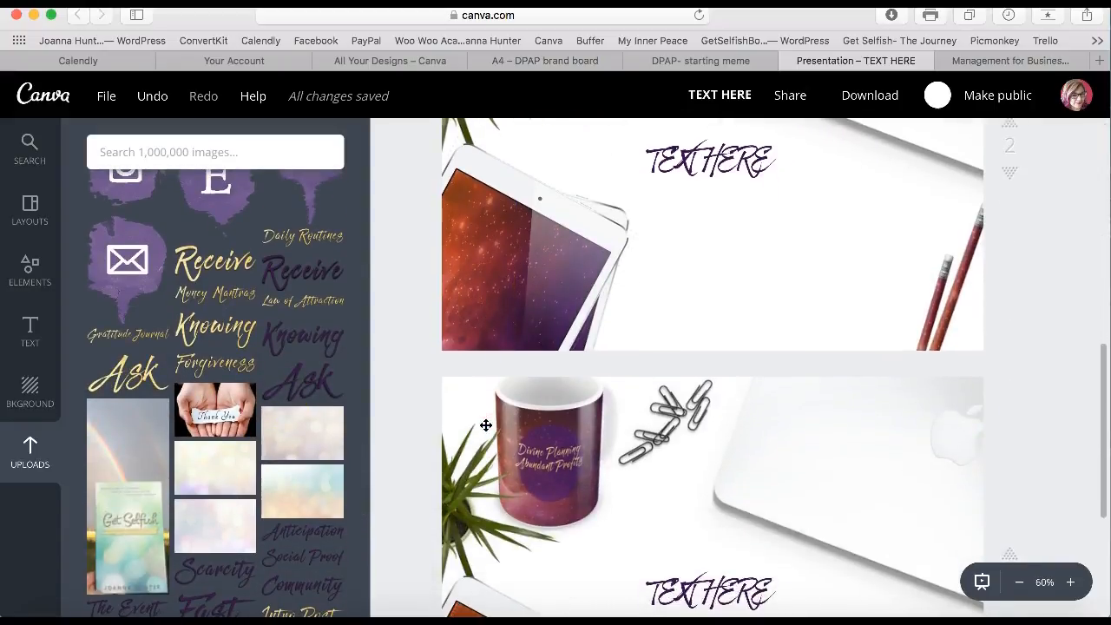
{"action": "scroll", "coordinate": [556, 295], "scroll_direction": "up", "scroll_amount": 2}
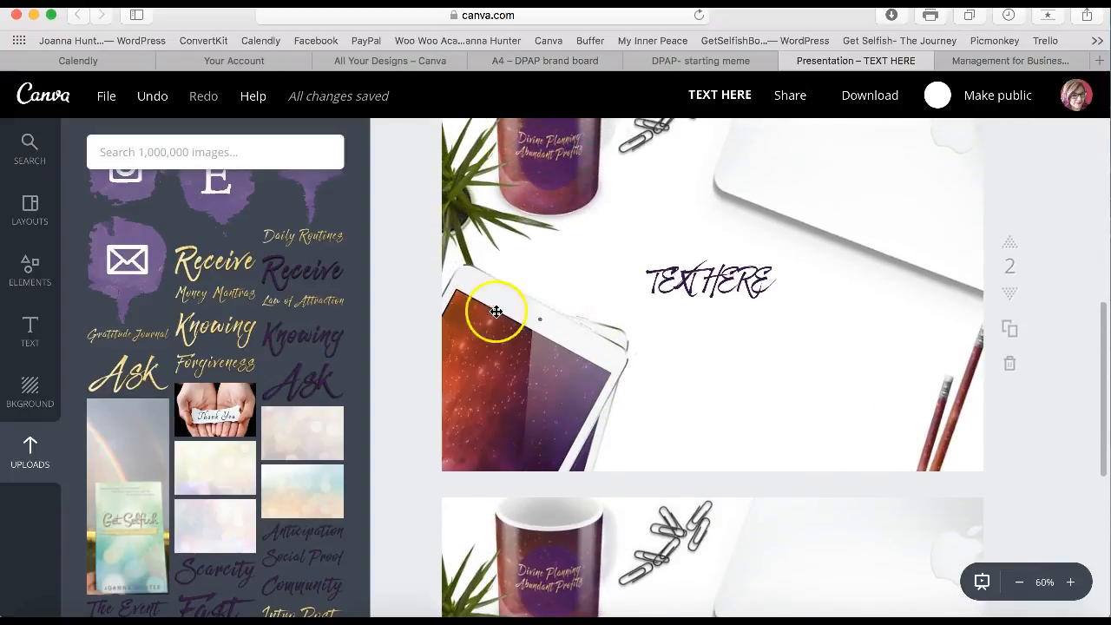
{"action": "left_click", "coordinate": [504, 349]}
{"action": "left_click_drag", "start_coordinate": [504, 349], "coordinate": [528, 313]}
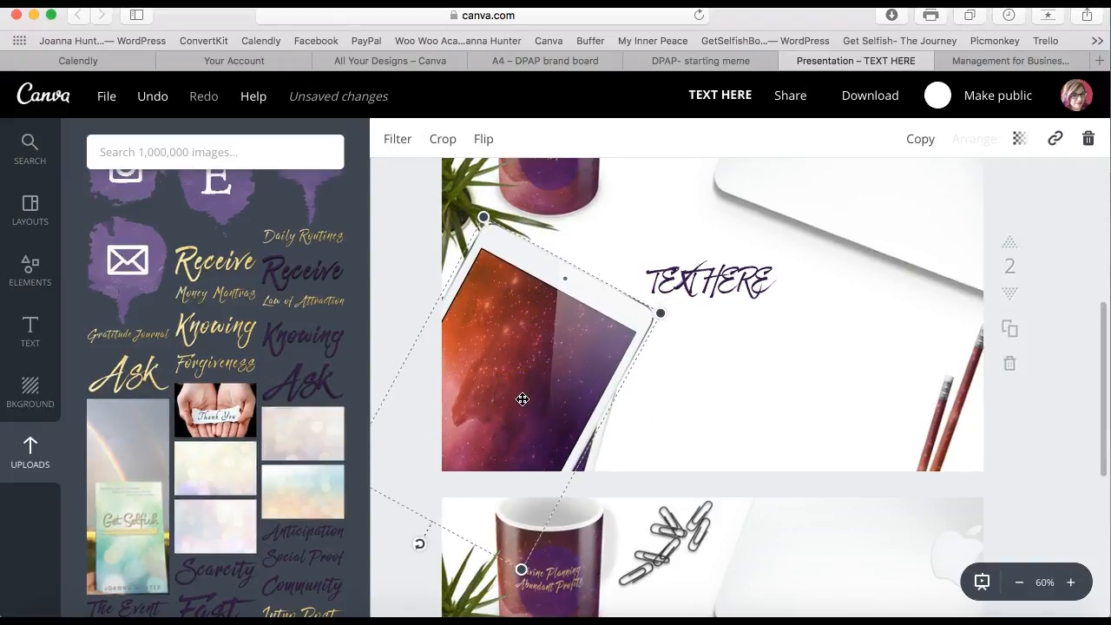
{"action": "left_click_drag", "start_coordinate": [530, 365], "coordinate": [496, 391]}
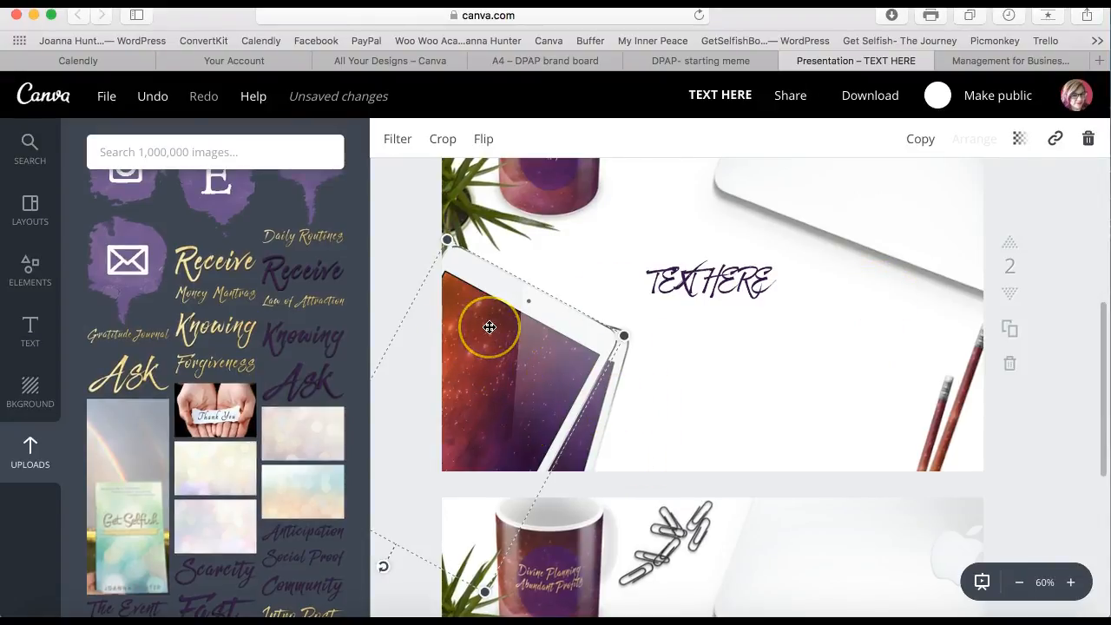
Step: Add the uploaded dark purple sacred geometry graphic to page 1, resize it to about half the slide's height and place it beside the tablet
{"action": "scroll", "coordinate": [490, 328], "scroll_direction": "up", "scroll_amount": 10}
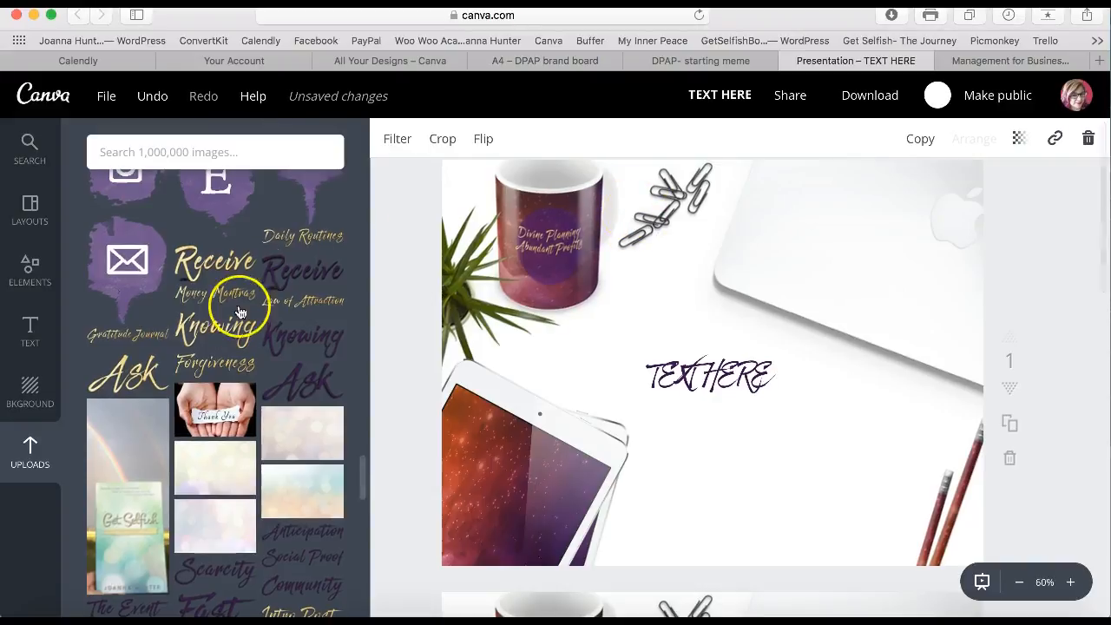
{"action": "scroll", "coordinate": [232, 326], "scroll_direction": "up", "scroll_amount": 2}
{"action": "scroll", "coordinate": [232, 325], "scroll_direction": "up", "scroll_amount": 15}
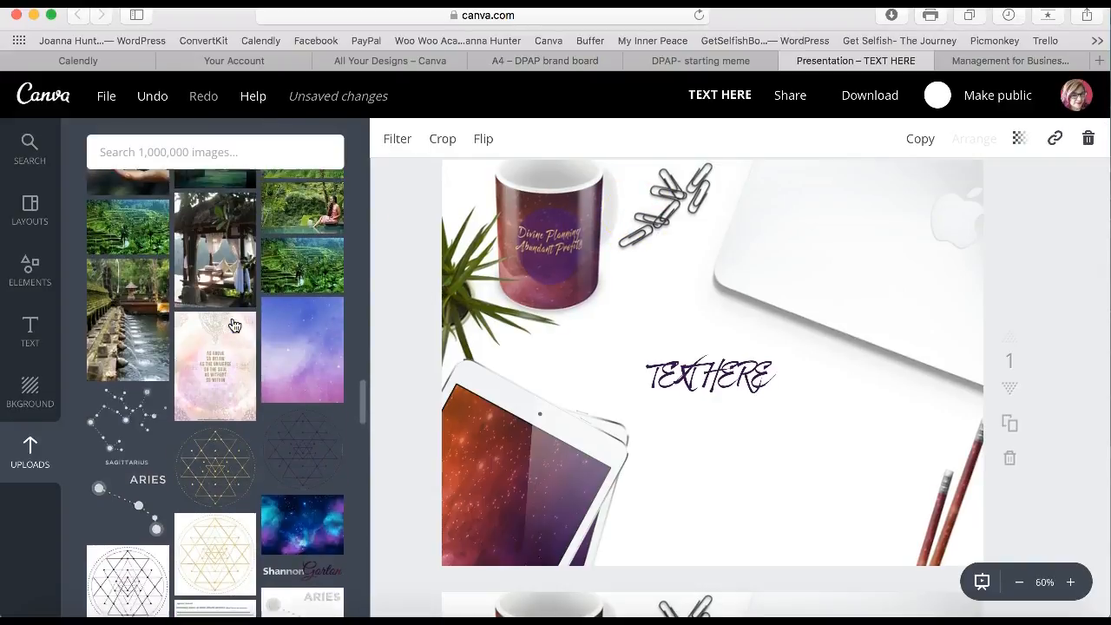
{"action": "left_click", "coordinate": [298, 460]}
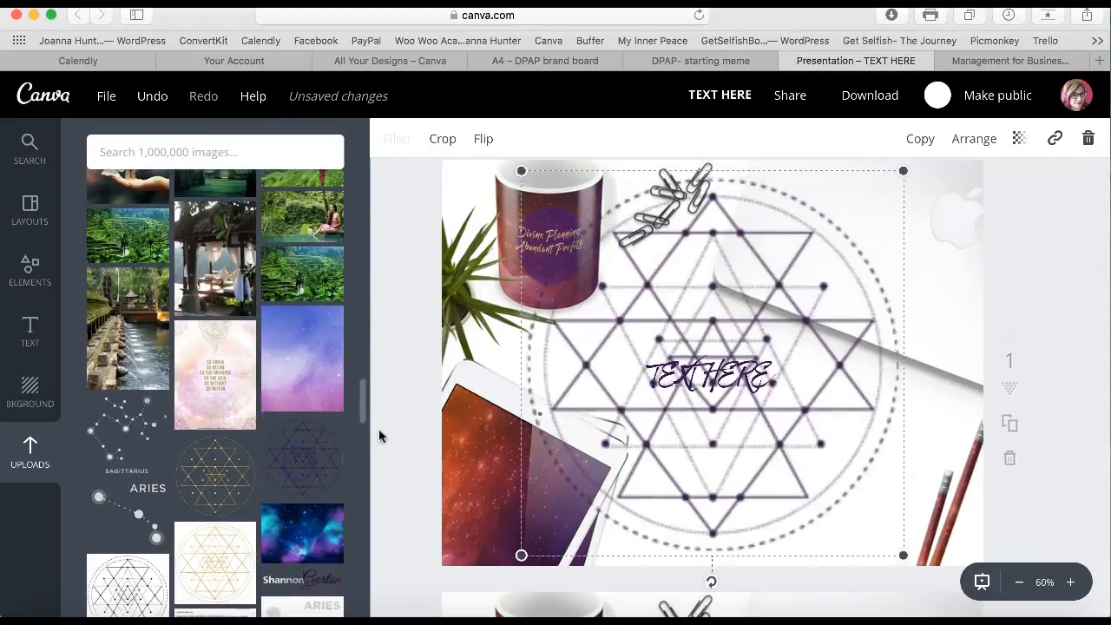
{"action": "left_click_drag", "start_coordinate": [704, 363], "coordinate": [728, 341]}
{"action": "left_click_drag", "start_coordinate": [929, 535], "coordinate": [765, 368]}
{"action": "left_click_drag", "start_coordinate": [676, 310], "coordinate": [674, 375]}
{"action": "left_click_drag", "start_coordinate": [732, 424], "coordinate": [807, 526]}
{"action": "left_click_drag", "start_coordinate": [727, 469], "coordinate": [688, 526]}
Step: Send the sacred geometry graphic on page 1 backward in the layer order
{"action": "left_click", "coordinate": [966, 139]}
{"action": "left_click", "coordinate": [956, 219]}
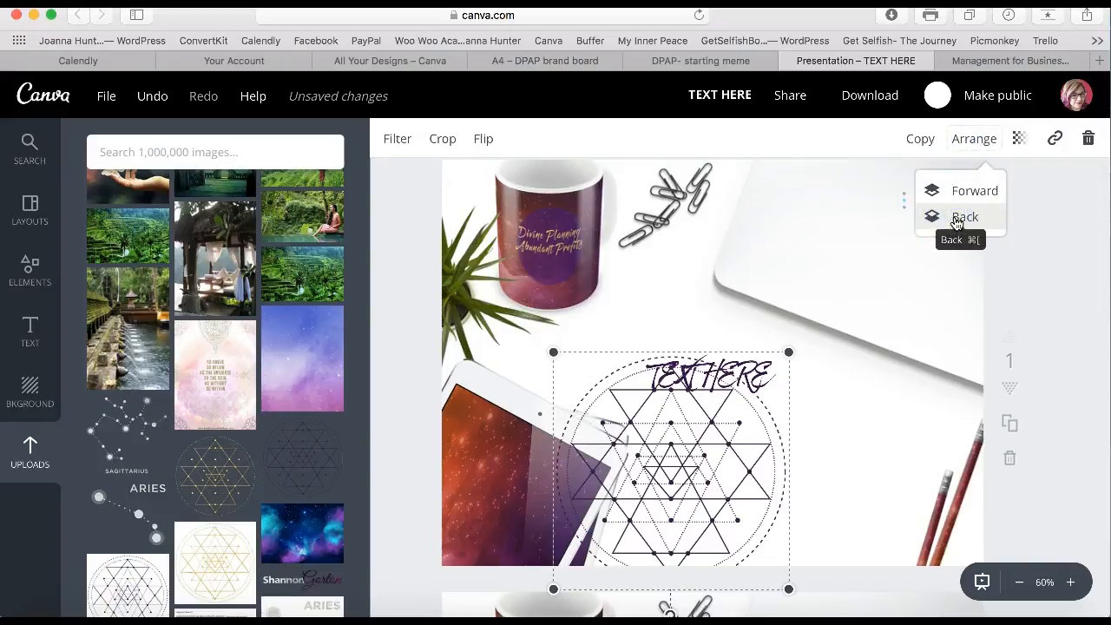
{"action": "left_click", "coordinate": [957, 221]}
Step: Move the sacred geometry graphic toward the pencils on page 1 and delete it from the slide
{"action": "left_click", "coordinate": [663, 511]}
{"action": "left_click_drag", "start_coordinate": [666, 502], "coordinate": [849, 460]}
{"action": "left_click", "coordinate": [1088, 139]}
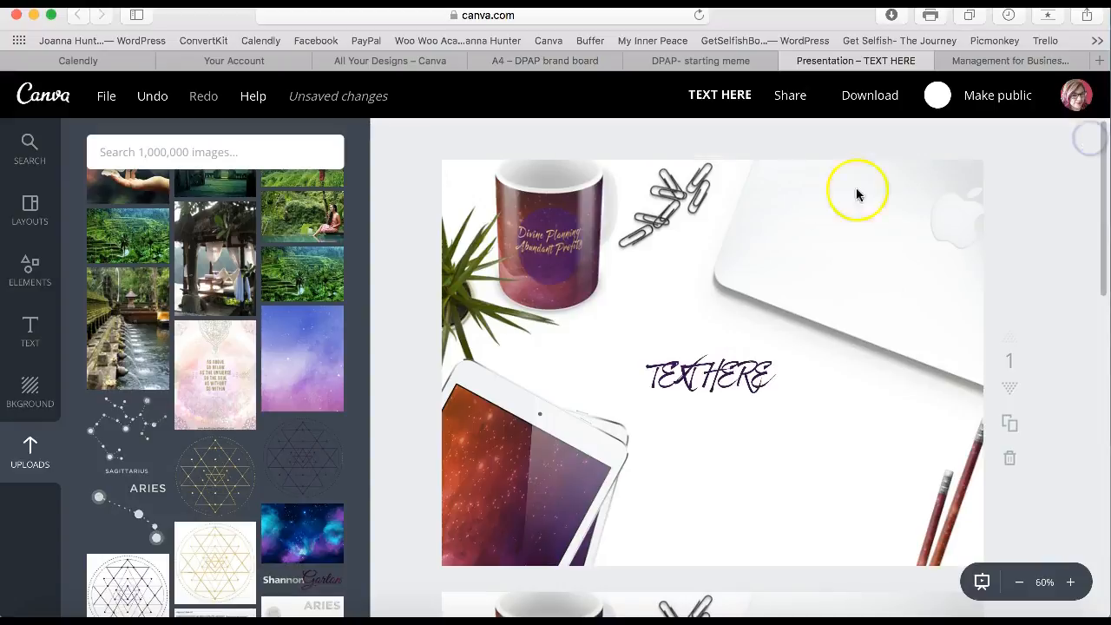
Step: Look through the older uploads further down the image library for other reusable graphics and photos
{"action": "scroll", "coordinate": [249, 600], "scroll_direction": "up", "scroll_amount": 10}
{"action": "scroll", "coordinate": [249, 606], "scroll_direction": "down", "scroll_amount": 10}
{"action": "scroll", "coordinate": [248, 606], "scroll_direction": "down", "scroll_amount": 15}
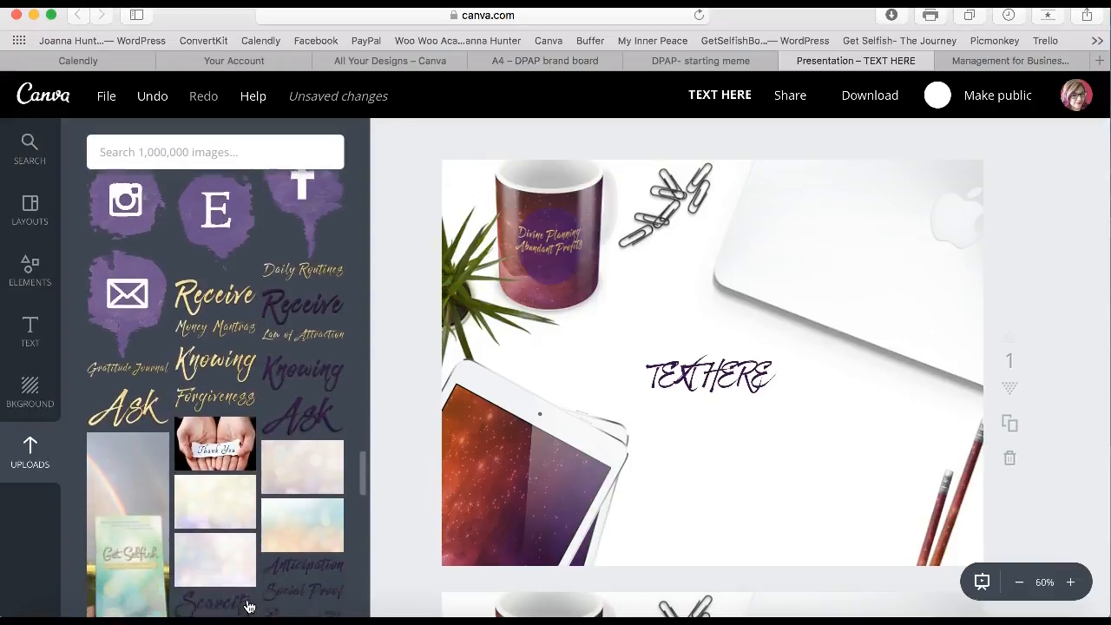
{"action": "scroll", "coordinate": [249, 606], "scroll_direction": "down", "scroll_amount": 15}
{"action": "scroll", "coordinate": [249, 606], "scroll_direction": "down", "scroll_amount": 15}
{"action": "scroll", "coordinate": [249, 606], "scroll_direction": "down", "scroll_amount": 15}
{"action": "scroll", "coordinate": [248, 606], "scroll_direction": "down", "scroll_amount": 3}
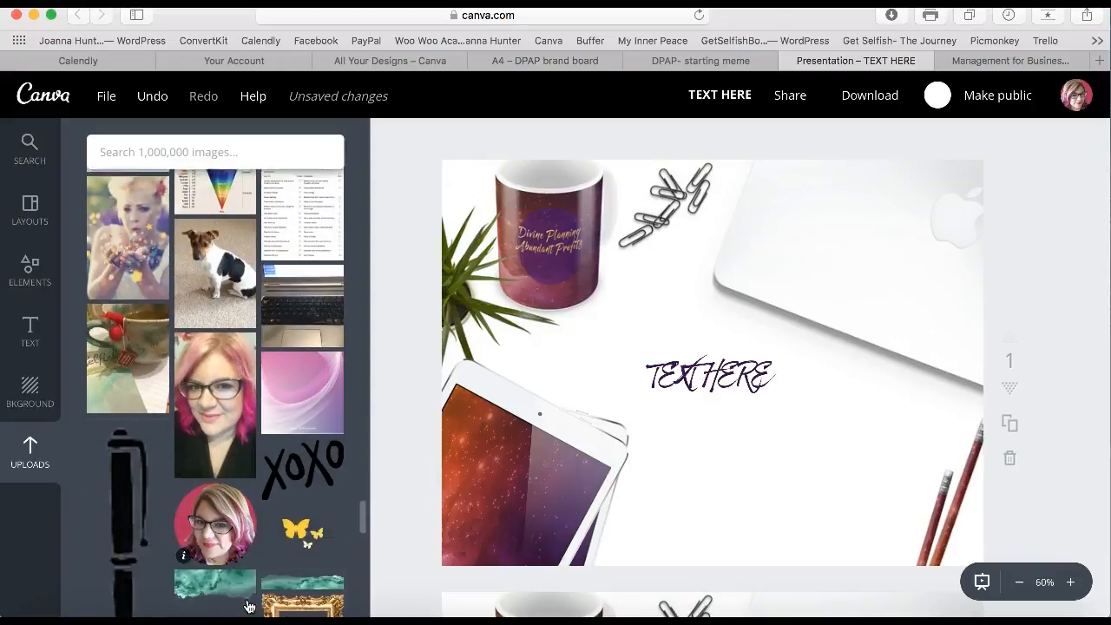